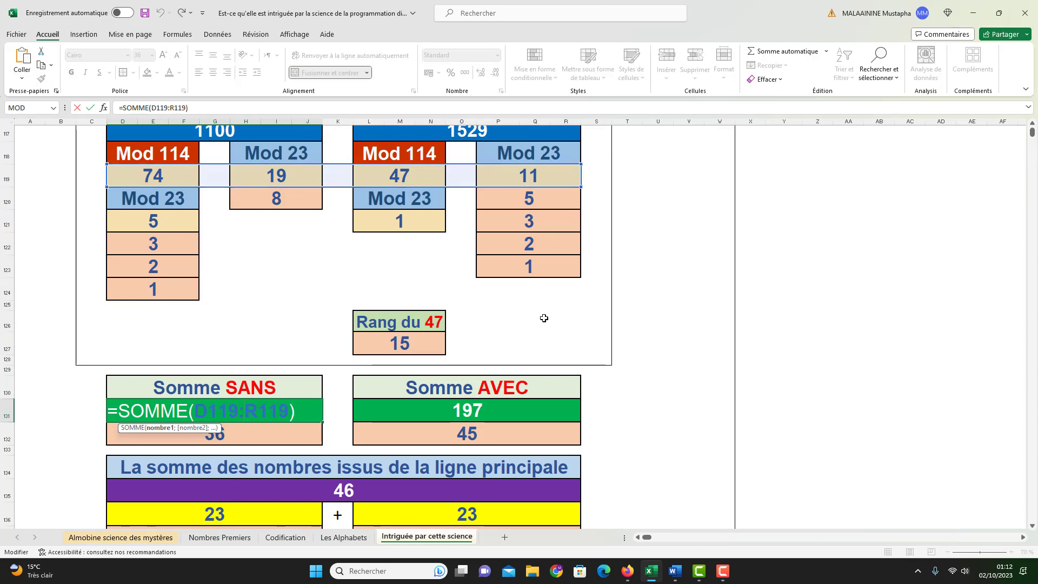
- Inspect the formulas behind the Somme SANS and Somme AVEC totals, along with the value beneath each
{"action": "key", "text": "Return"}
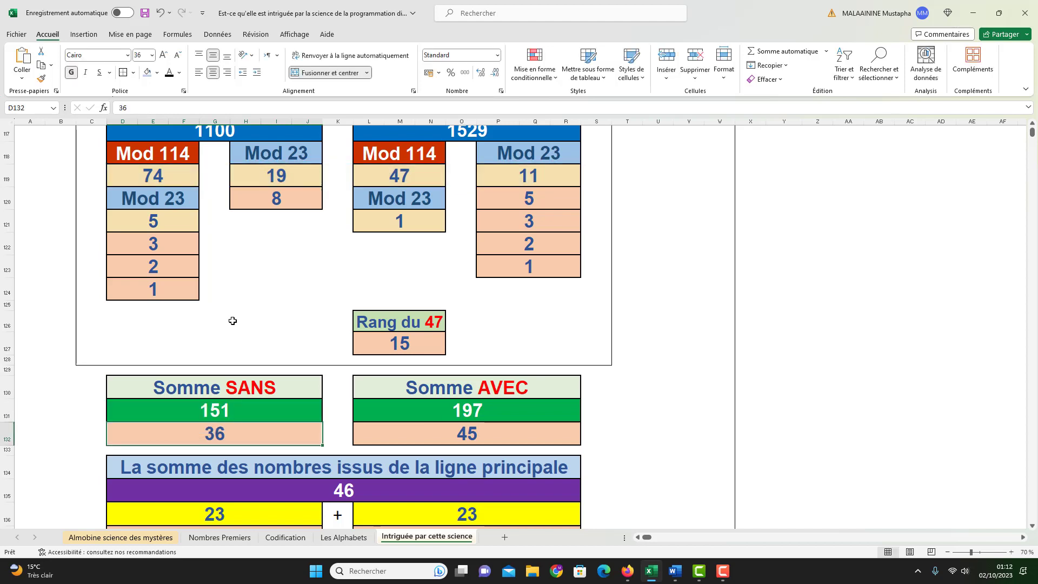
{"action": "left_click", "coordinate": [221, 412]}
{"action": "left_click", "coordinate": [228, 427]}
{"action": "double_click", "coordinate": [430, 406]}
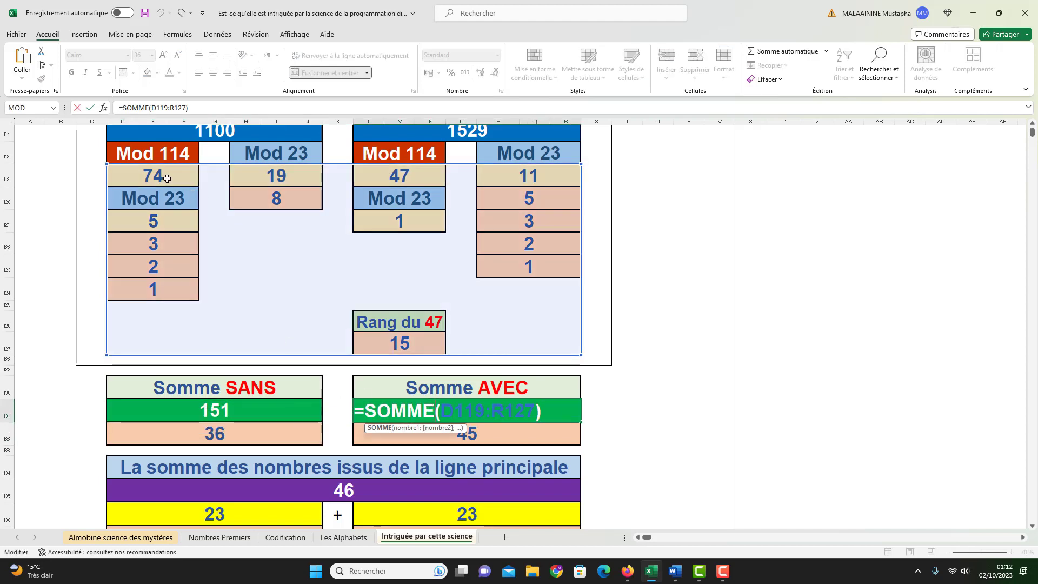
{"action": "key", "text": "Return"}
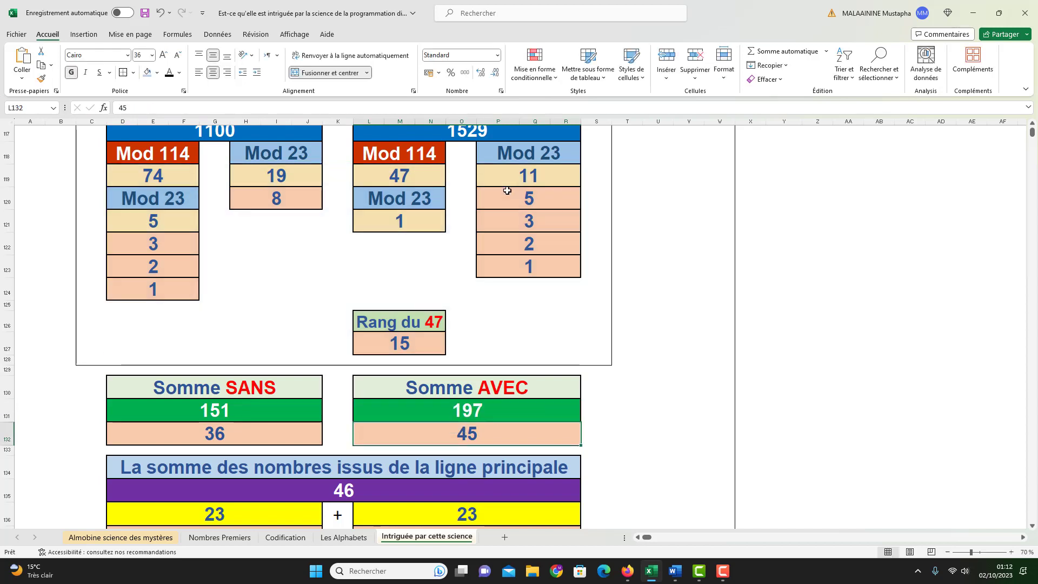
{"action": "left_click", "coordinate": [492, 413]}
{"action": "left_click", "coordinate": [482, 436]}
- Examine the range summed in D135 for the main-line numbers and the pair of addends with their ranks below it
{"action": "scroll", "coordinate": [379, 460], "scroll_direction": "down", "scroll_amount": 1}
{"action": "double_click", "coordinate": [374, 460]}
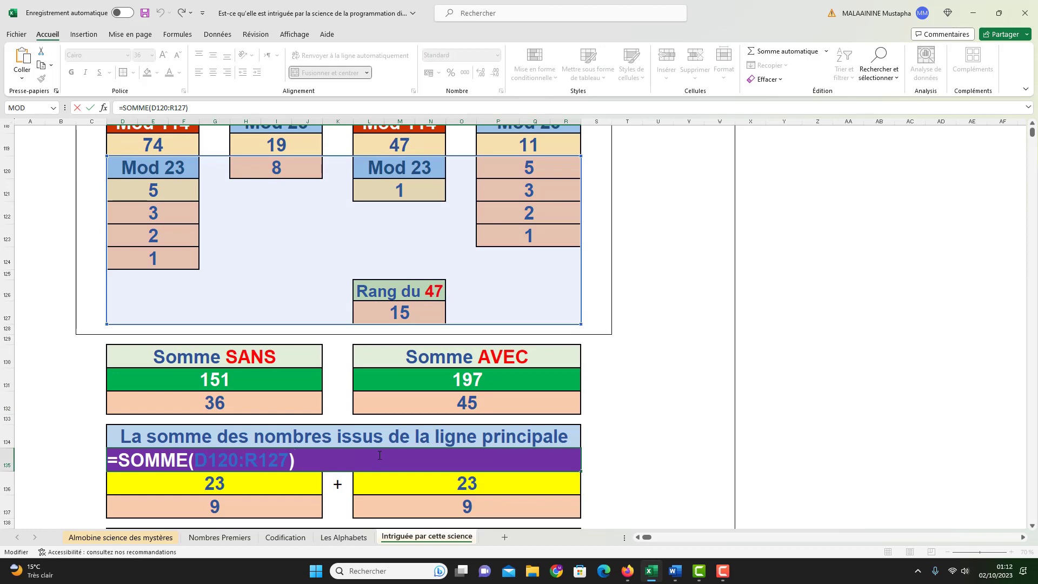
{"action": "scroll", "coordinate": [333, 402], "scroll_direction": "up", "scroll_amount": 1}
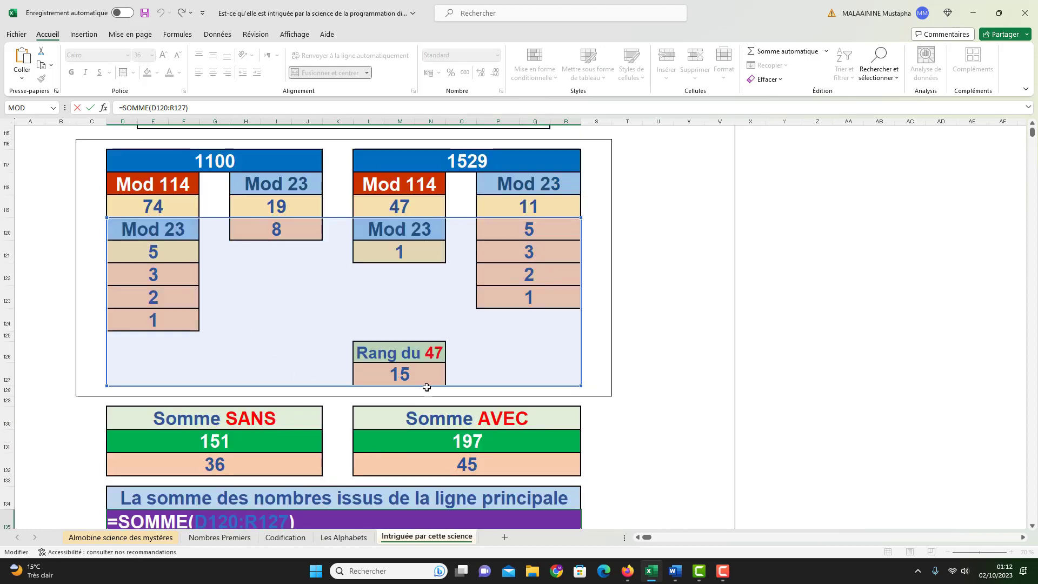
{"action": "key", "text": "Escape"}
{"action": "scroll", "coordinate": [366, 468], "scroll_direction": "down", "scroll_amount": 1}
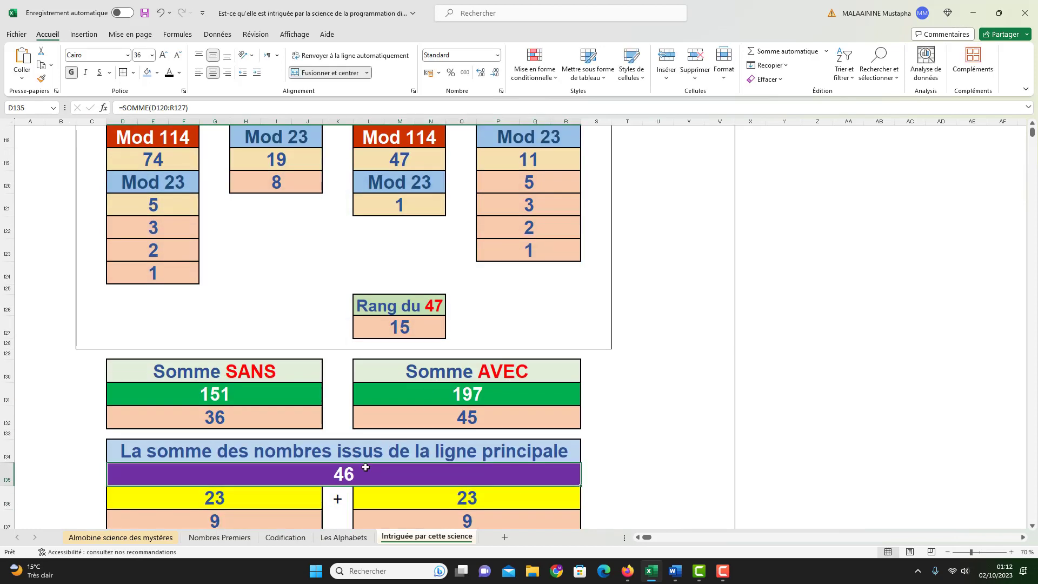
{"action": "left_click", "coordinate": [239, 495]}
{"action": "left_click", "coordinate": [395, 495]}
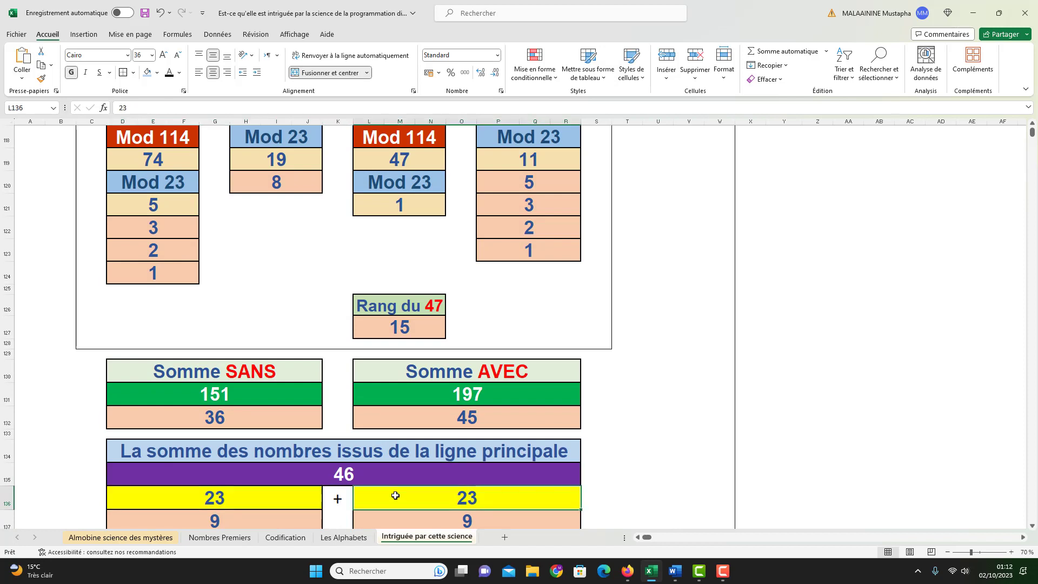
{"action": "scroll", "coordinate": [420, 498], "scroll_direction": "down", "scroll_amount": 1}
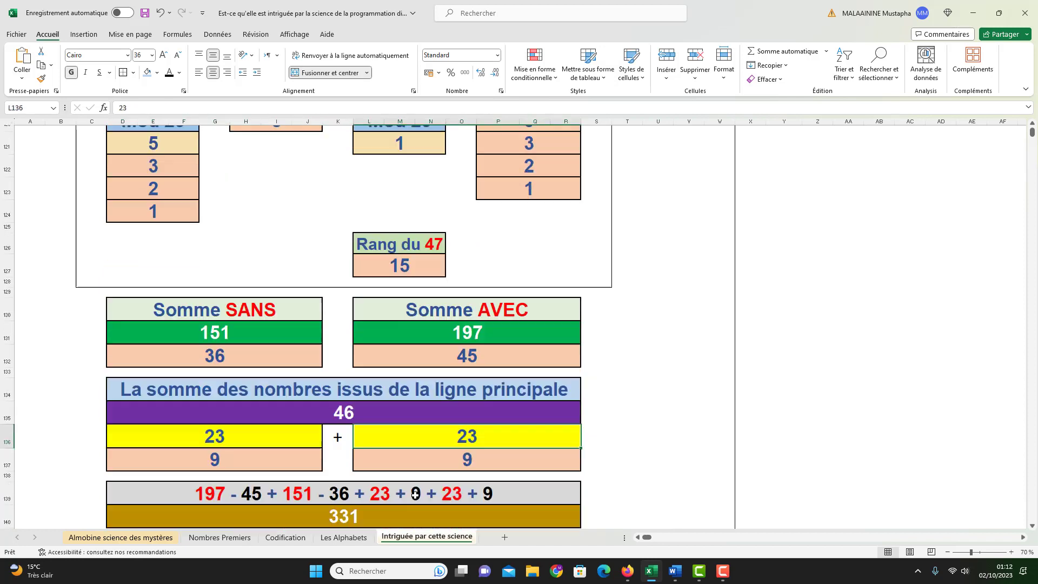
{"action": "left_click", "coordinate": [215, 459]}
- Trace the cells referenced by the combined formula in D140, below the row of additions and subtractions
{"action": "double_click", "coordinate": [318, 518]}
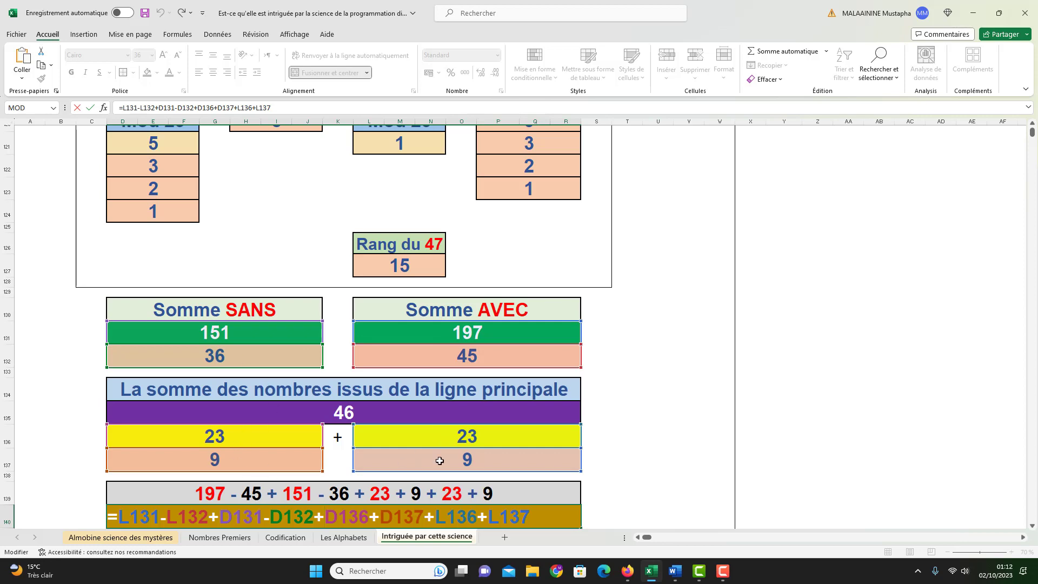
{"action": "key", "text": "Return"}
{"action": "scroll", "coordinate": [435, 461], "scroll_direction": "down", "scroll_amount": 4}
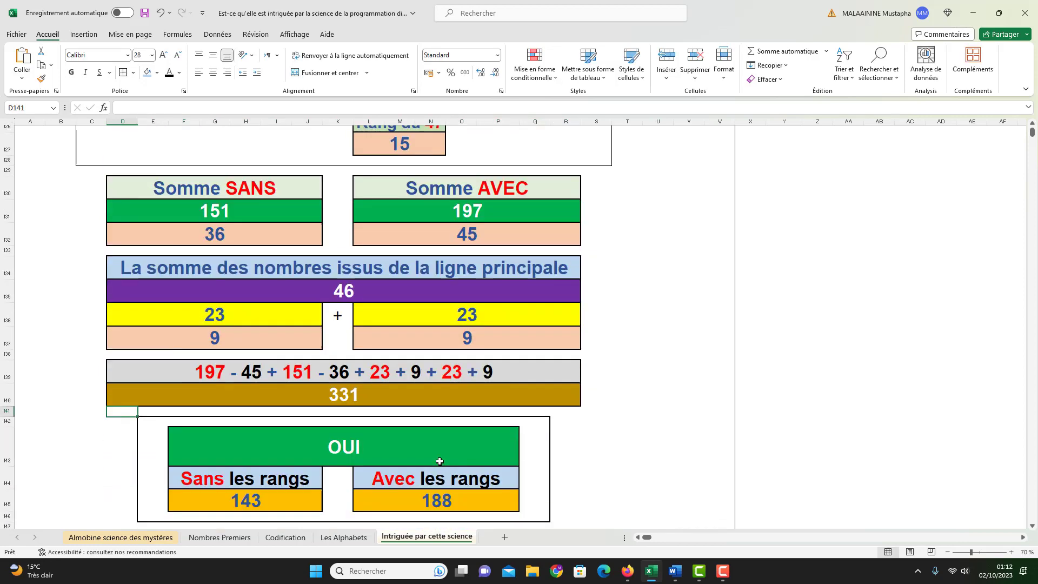
- Examine the 188 + 143 sum in D149, its two source values under OUI, and the successive ranks in D150:D152
{"action": "left_click", "coordinate": [364, 472]}
{"action": "scroll", "coordinate": [364, 472], "scroll_direction": "up", "scroll_amount": 7}
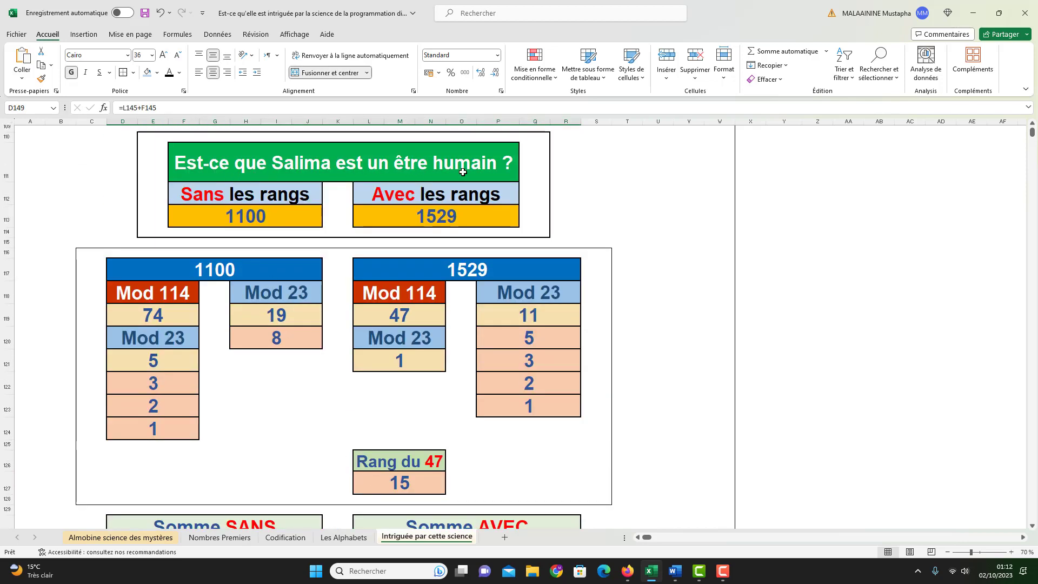
{"action": "scroll", "coordinate": [462, 172], "scroll_direction": "down", "scroll_amount": 8}
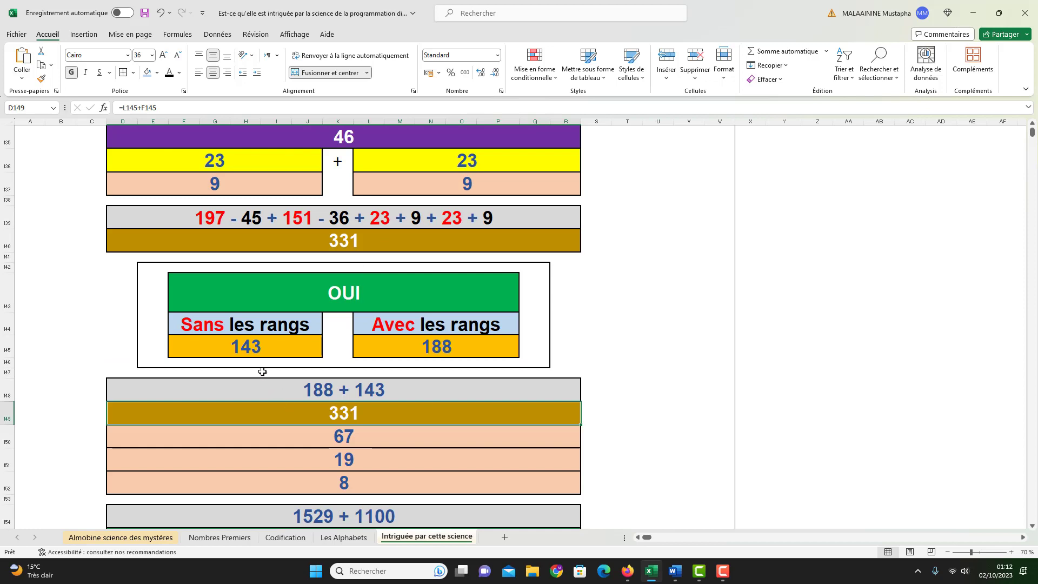
{"action": "left_click", "coordinate": [262, 350]}
{"action": "left_click", "coordinate": [455, 344]}
{"action": "left_click", "coordinate": [344, 413]}
{"action": "left_click", "coordinate": [349, 440]}
{"action": "left_click", "coordinate": [348, 463]}
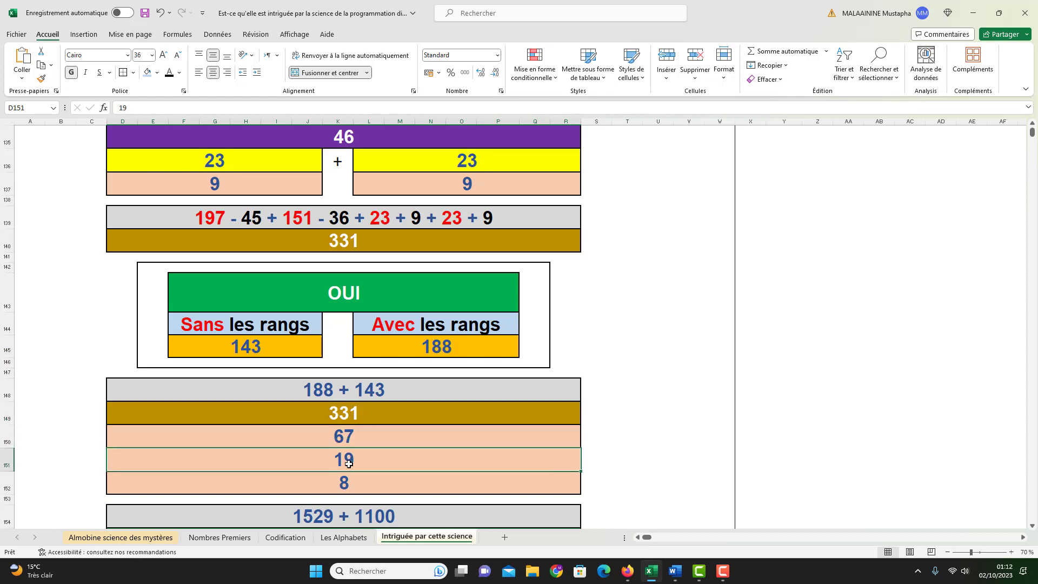
{"action": "left_click", "coordinate": [344, 483]}
{"action": "scroll", "coordinate": [366, 435], "scroll_direction": "down", "scroll_amount": 2}
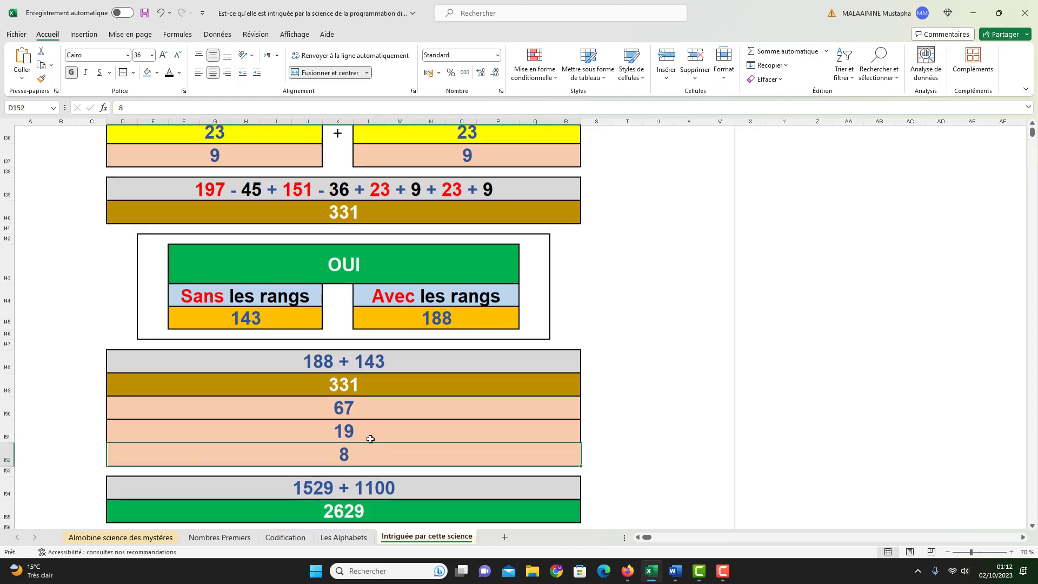
- Trace the 1529 + 1100 sum in D155 back to its source cells L117 and D117
{"action": "left_click", "coordinate": [361, 448]}
{"action": "double_click", "coordinate": [361, 448]}
{"action": "scroll", "coordinate": [456, 352], "scroll_direction": "up", "scroll_amount": 9}
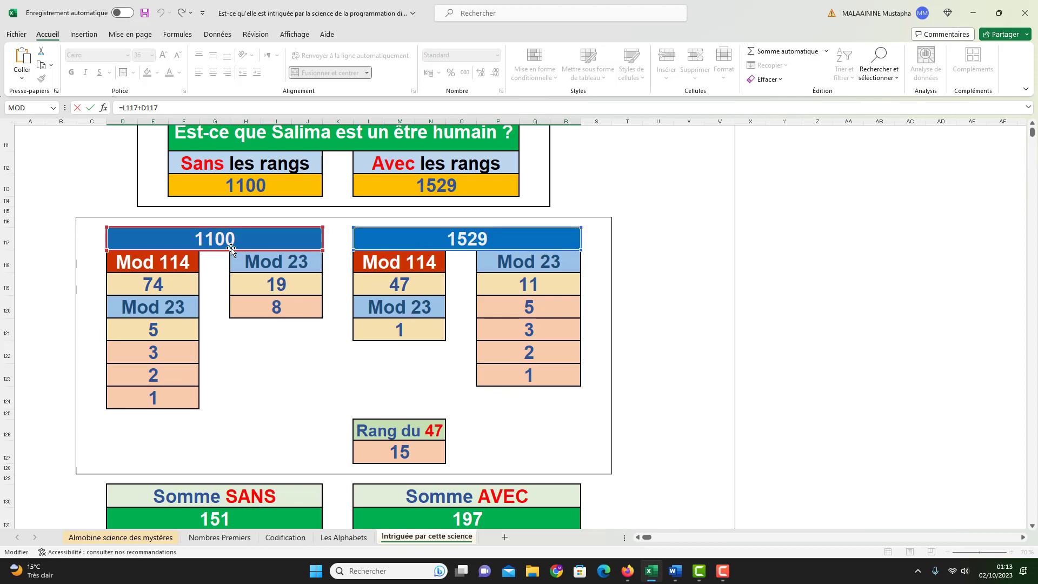
{"action": "scroll", "coordinate": [335, 188], "scroll_direction": "up", "scroll_amount": 1}
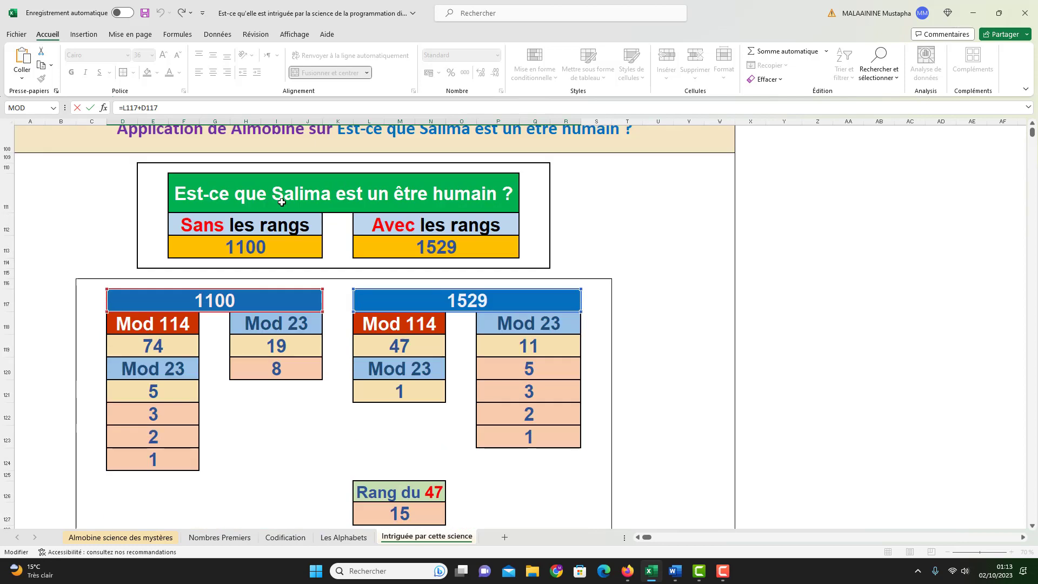
{"action": "key", "text": "Return"}
{"action": "scroll", "coordinate": [335, 425], "scroll_direction": "down", "scroll_amount": 2}
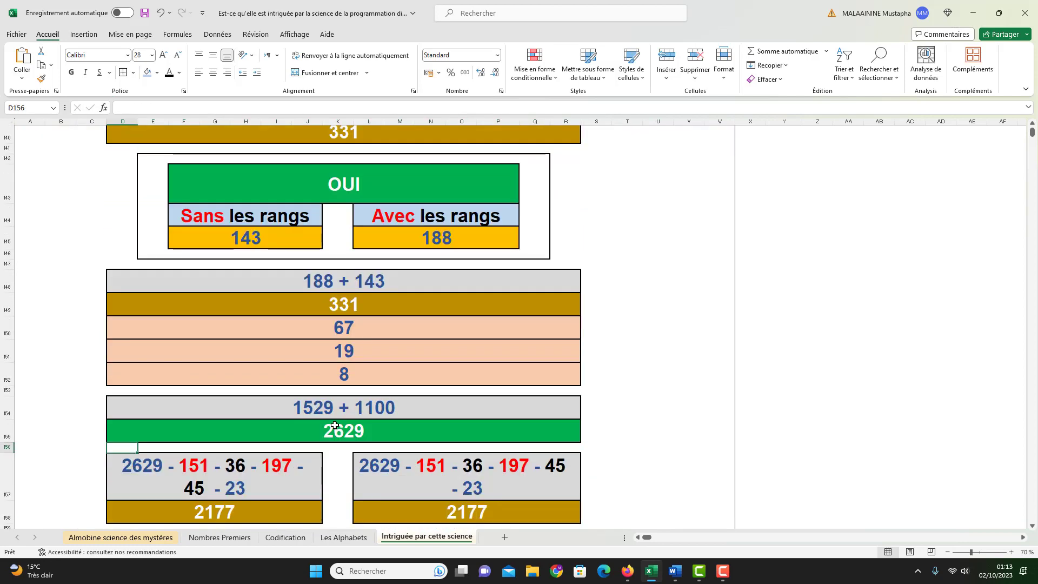
- Trace the subtraction formula in D158 through the cells it references in the Somme SANS, Somme AVEC and main-line blocks
{"action": "left_click", "coordinate": [250, 479]}
{"action": "key", "text": "F2"}
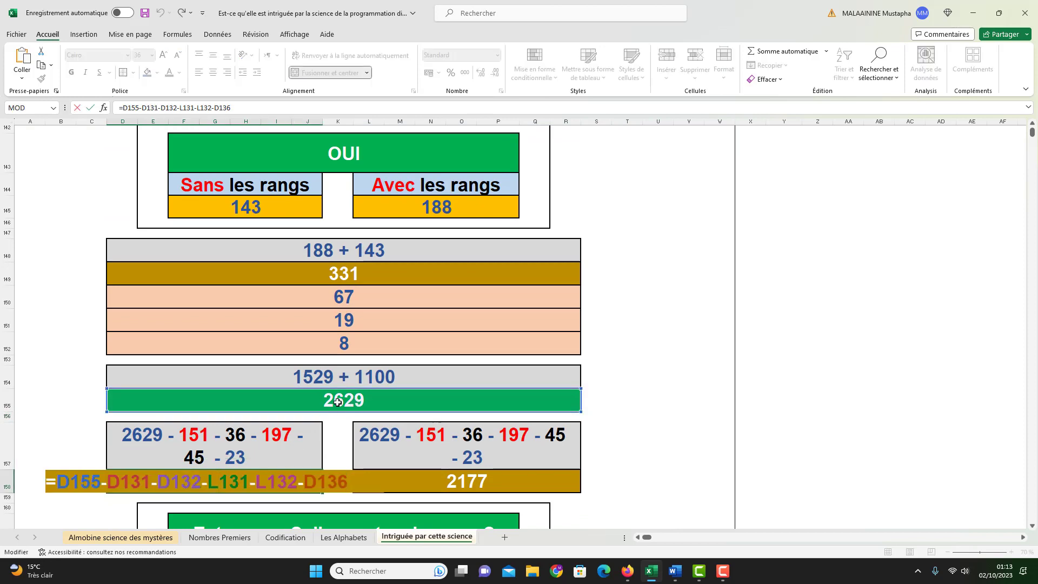
{"action": "scroll", "coordinate": [354, 405], "scroll_direction": "up", "scroll_amount": 7}
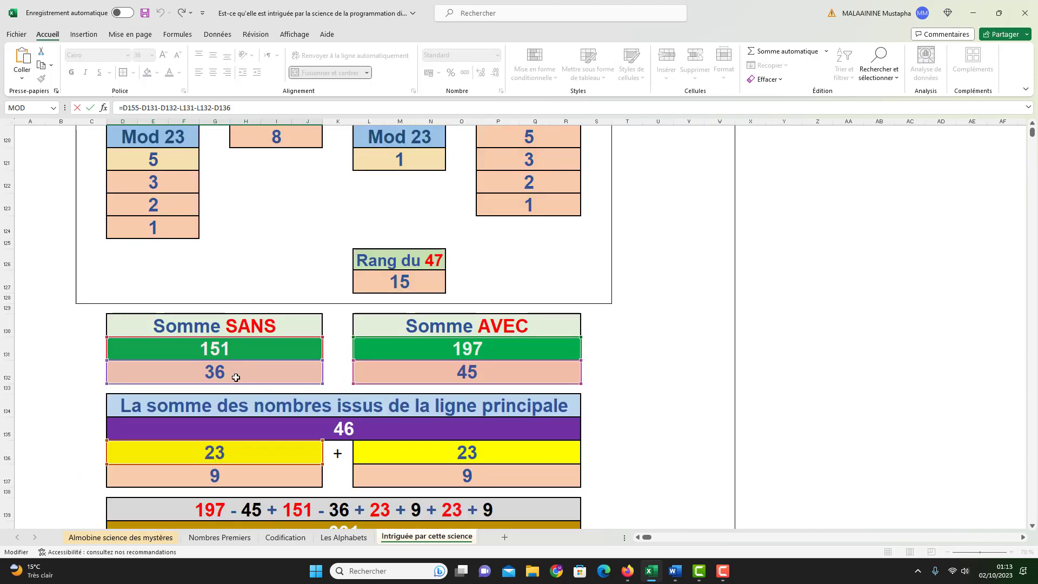
{"action": "scroll", "coordinate": [236, 378], "scroll_direction": "down", "scroll_amount": 1}
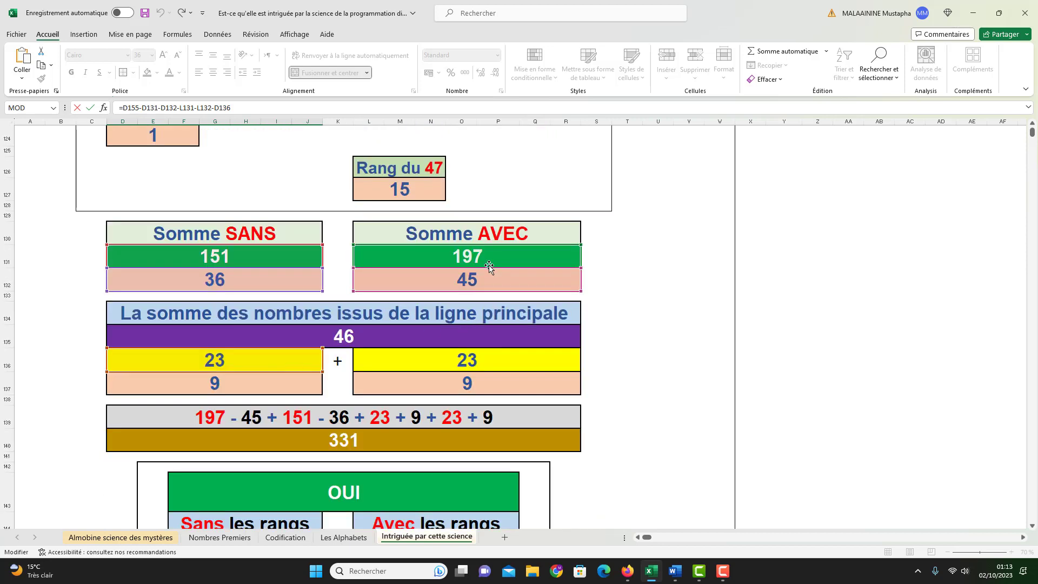
{"action": "scroll", "coordinate": [484, 278], "scroll_direction": "down", "scroll_amount": 1}
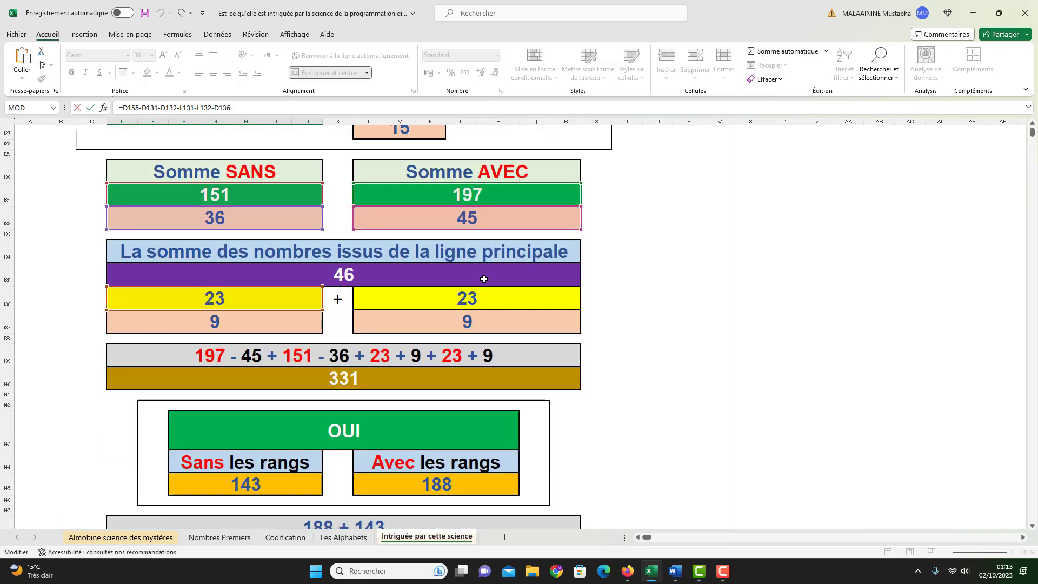
{"action": "key", "text": "Return"}
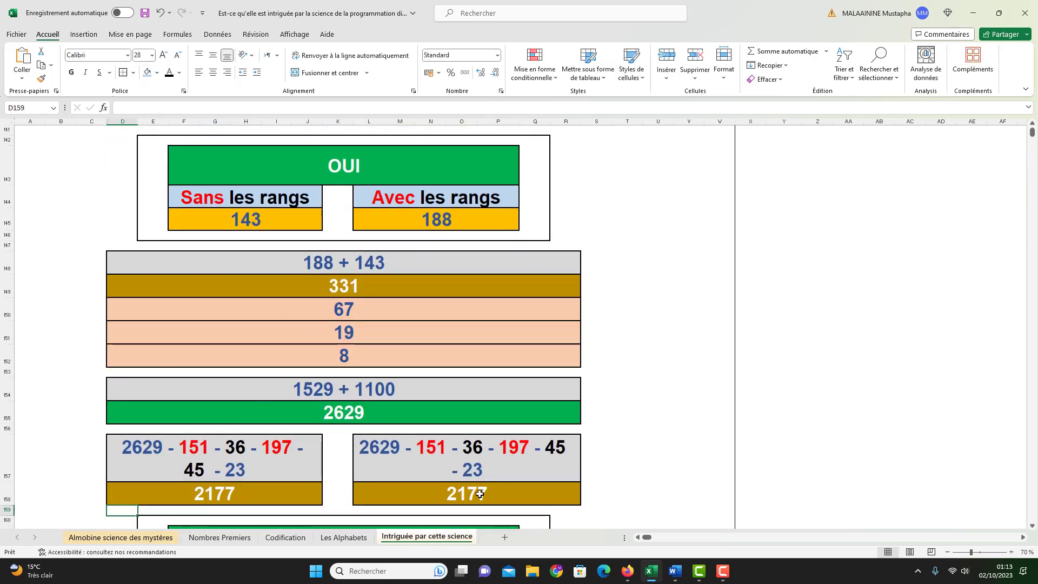
- Compare the subtraction formula in L158 with the 1273 + 904 sum in D167
{"action": "left_click", "coordinate": [479, 494]}
{"action": "scroll", "coordinate": [477, 488], "scroll_direction": "down", "scroll_amount": 4}
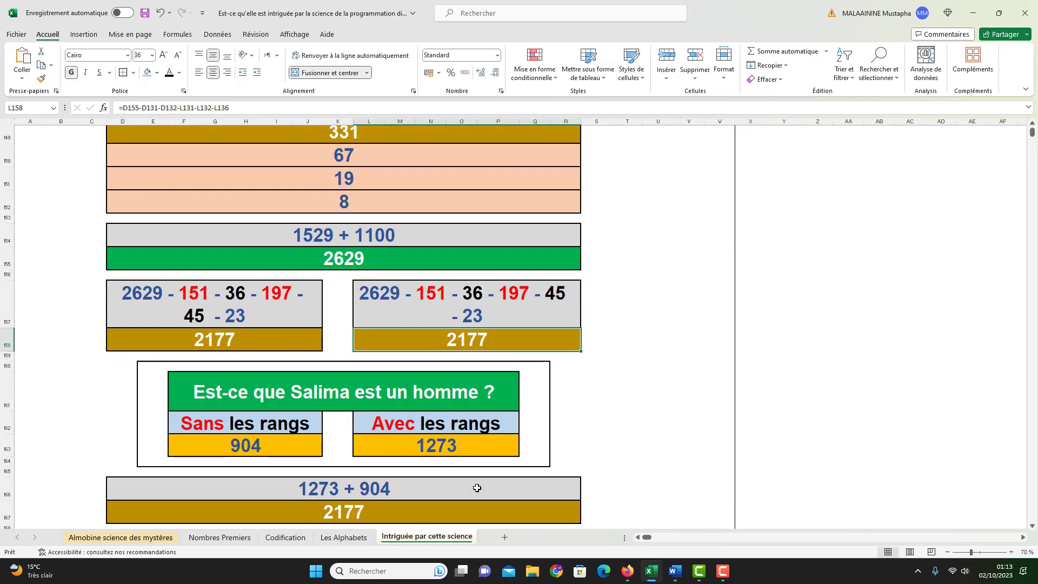
{"action": "left_click", "coordinate": [368, 450]}
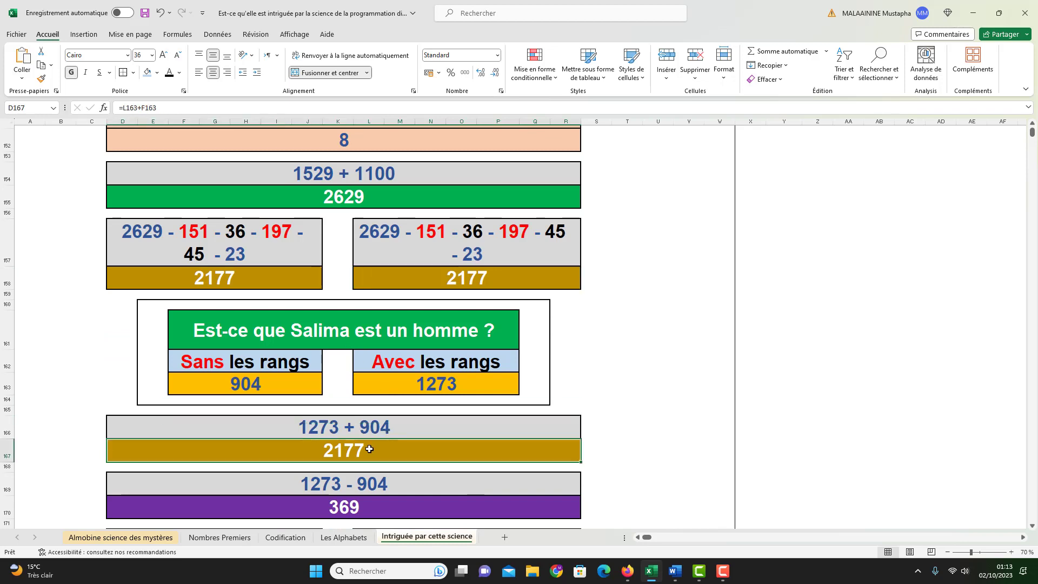
- Recheck the referenced cells of the D158 subtraction and compare its result with the sum in D167
{"action": "double_click", "coordinate": [238, 268]}
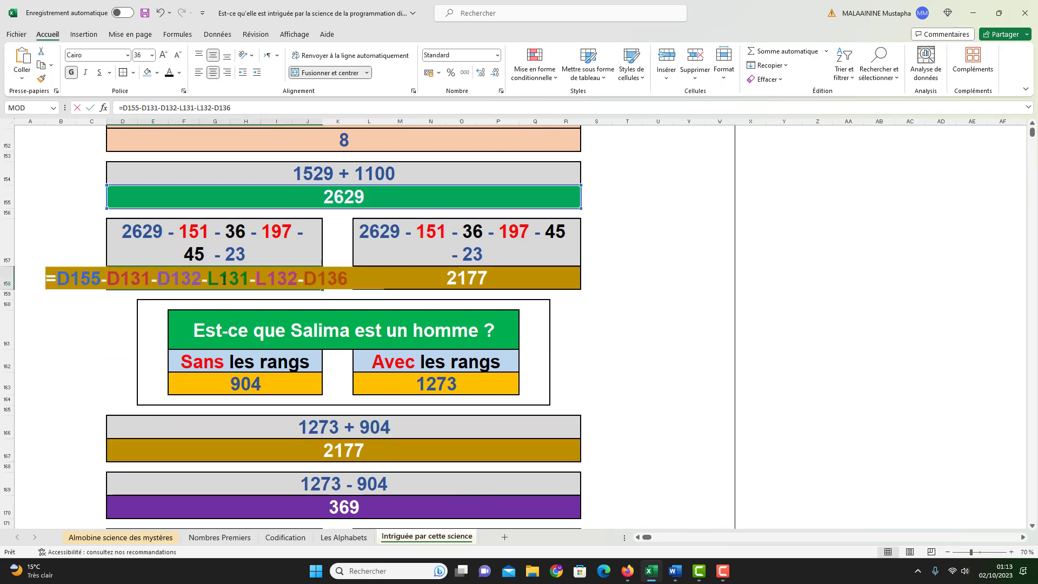
{"action": "scroll", "coordinate": [222, 278], "scroll_direction": "up", "scroll_amount": 10}
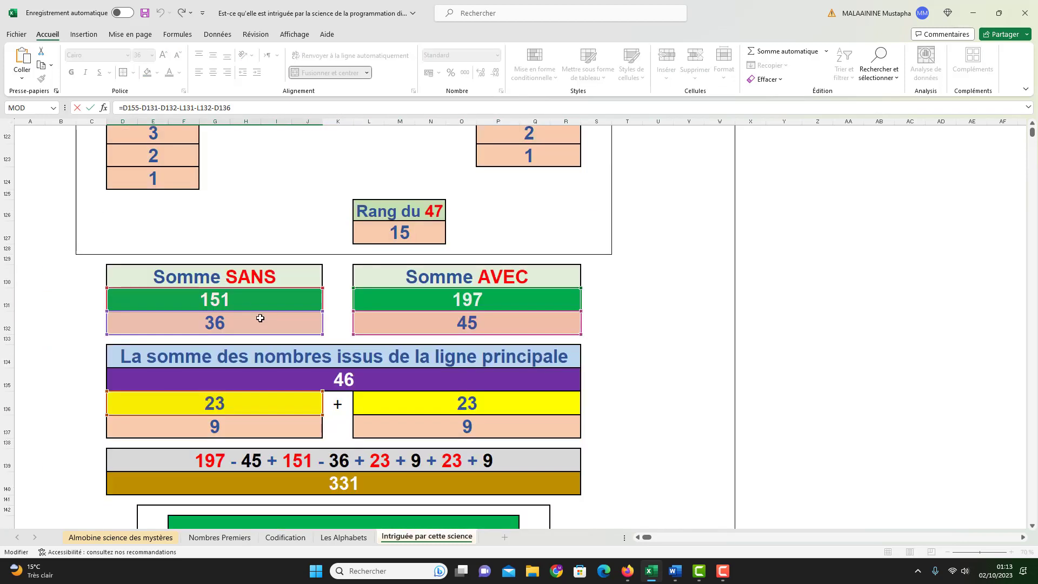
{"action": "scroll", "coordinate": [231, 296], "scroll_direction": "down", "scroll_amount": 7}
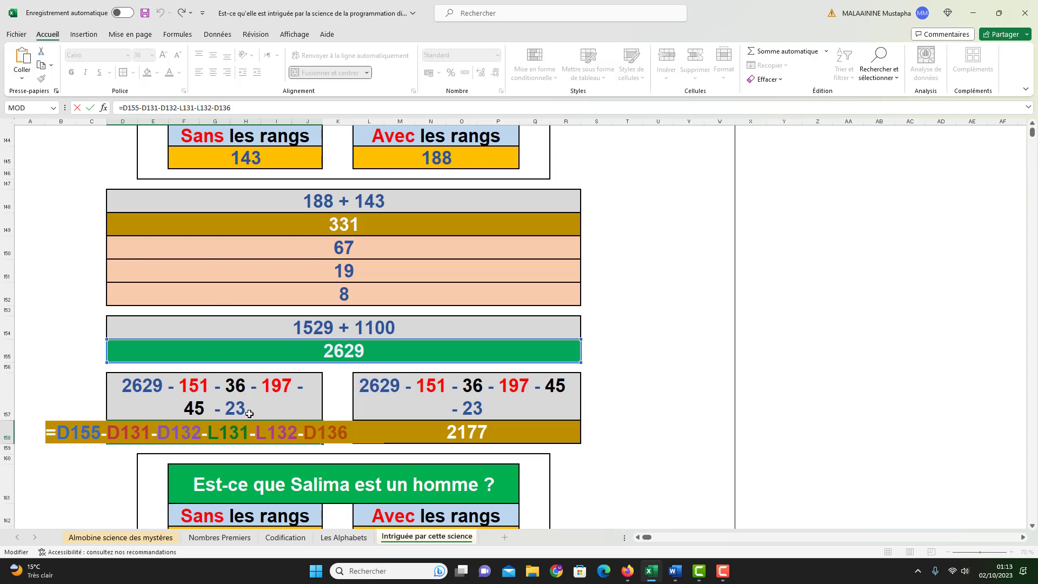
{"action": "key", "text": "Return"}
{"action": "scroll", "coordinate": [473, 380], "scroll_direction": "down", "scroll_amount": 2}
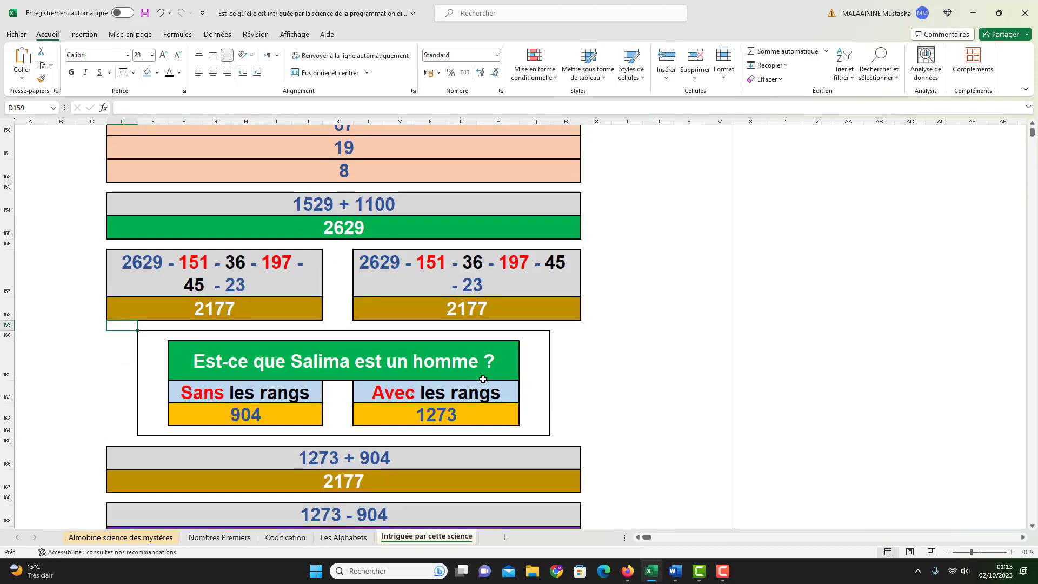
{"action": "left_click", "coordinate": [350, 478]}
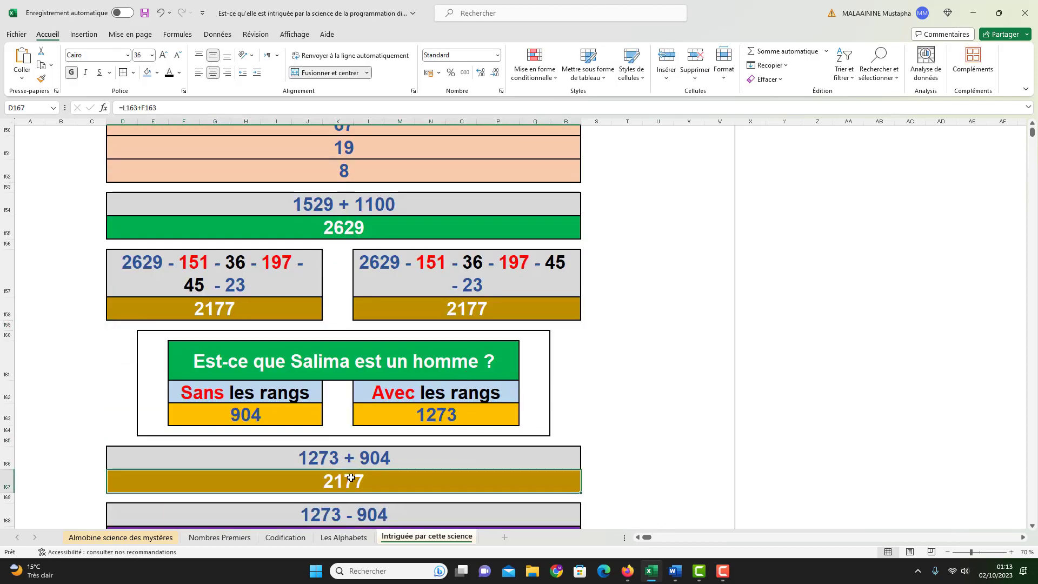
- Inspect the 1273 - 904 difference formula in D170 and the question heading in F161 above its source values
{"action": "scroll", "coordinate": [352, 475], "scroll_direction": "down", "scroll_amount": 1}
{"action": "double_click", "coordinate": [352, 476]}
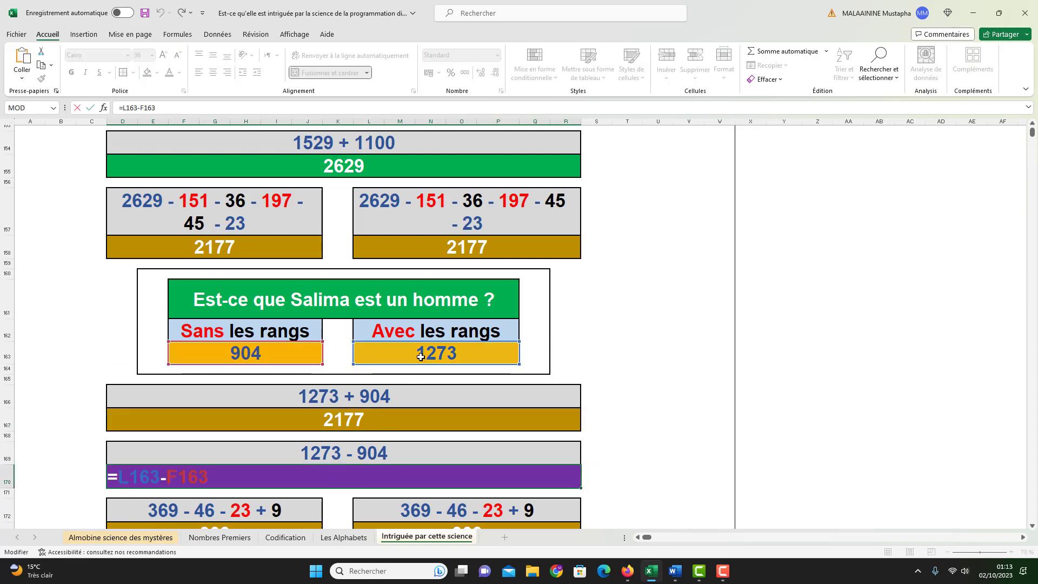
{"action": "key", "text": "Return"}
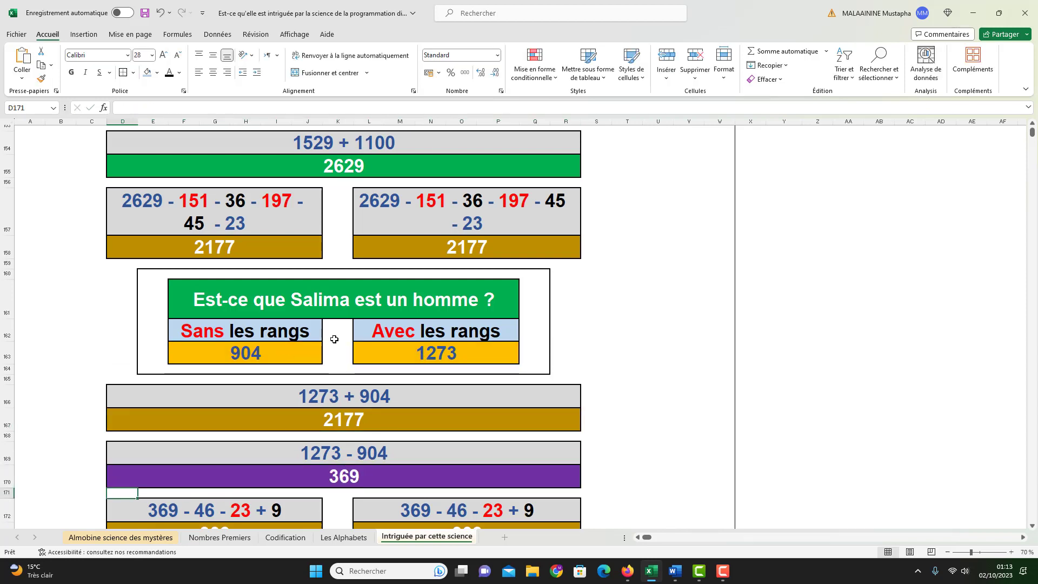
{"action": "left_click", "coordinate": [339, 305]}
{"action": "scroll", "coordinate": [339, 305], "scroll_direction": "down", "scroll_amount": 1}
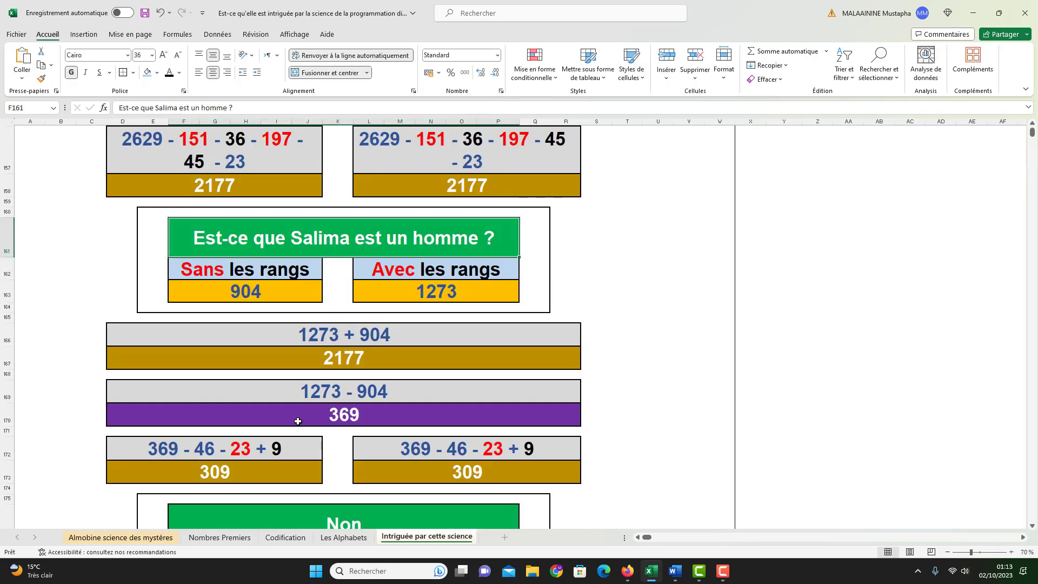
- Trace the formula in D173 back to the main-line sum and the values in D136 and D137
{"action": "double_click", "coordinate": [227, 465]}
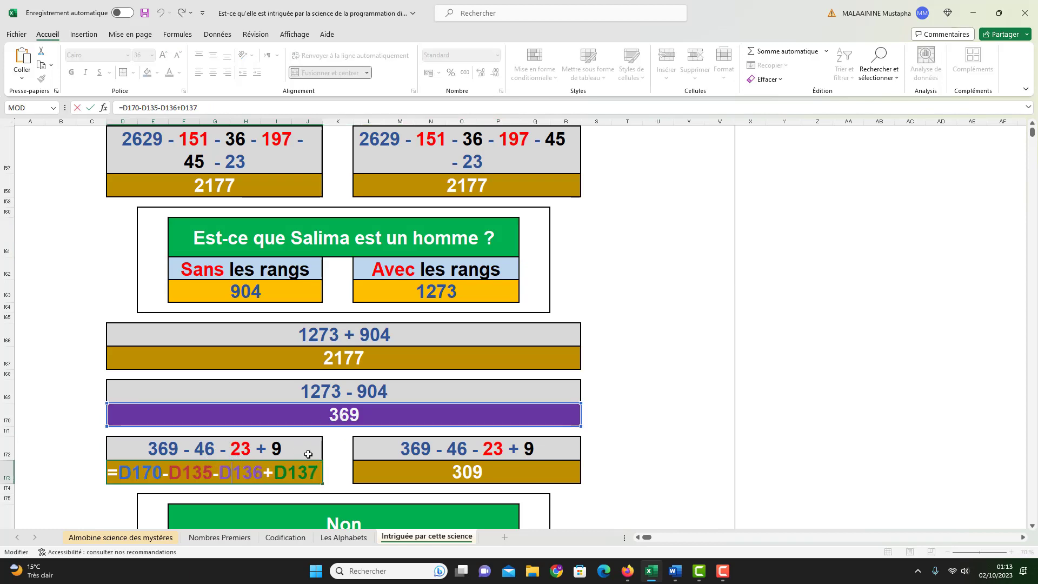
{"action": "scroll", "coordinate": [309, 451], "scroll_direction": "up", "scroll_amount": 4}
{"action": "scroll", "coordinate": [309, 450], "scroll_direction": "up", "scroll_amount": 7}
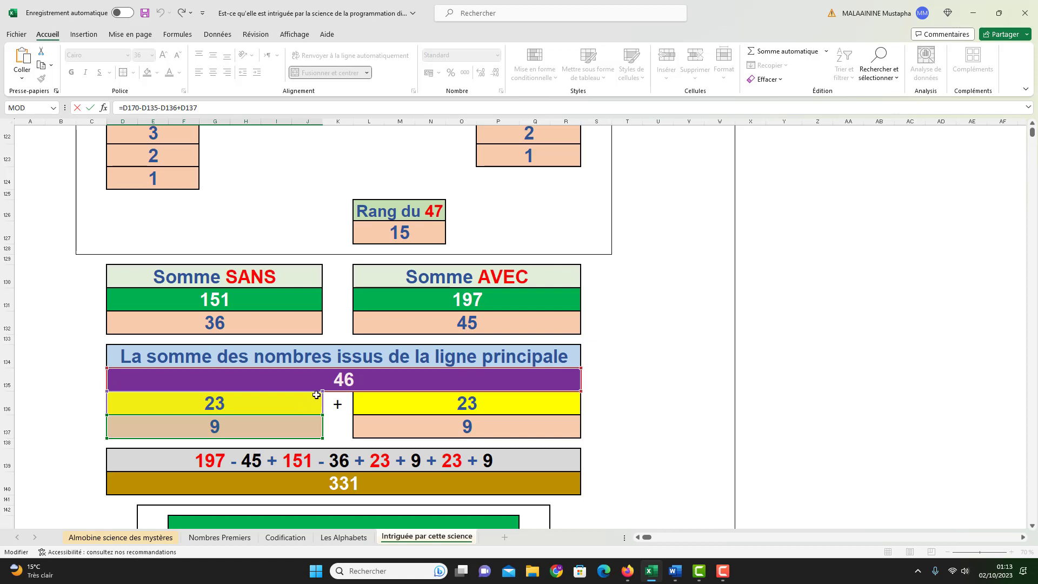
{"action": "key", "text": "Escape"}
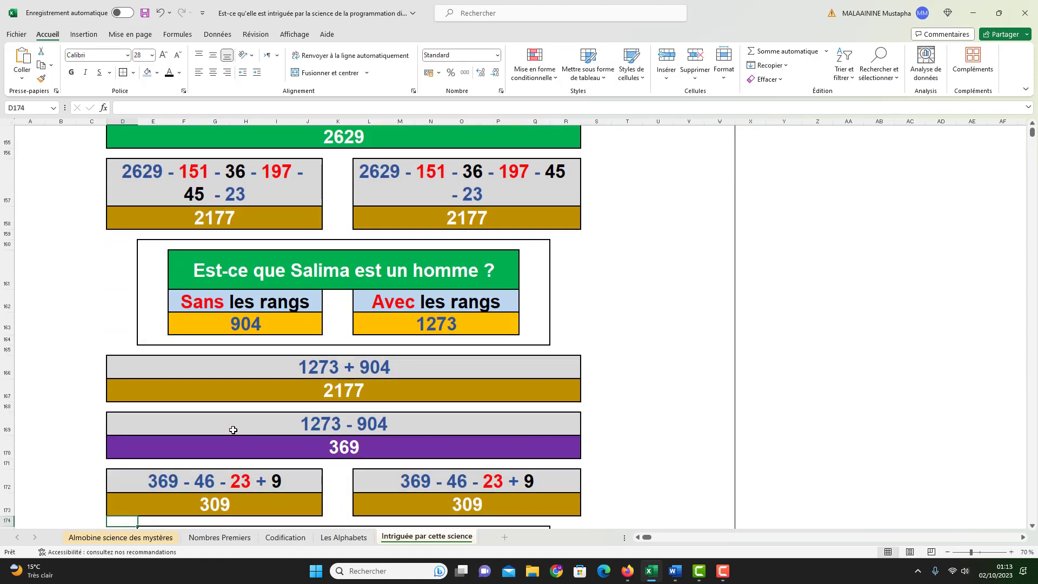
- Check the formula in L173 and compare its result with the sum of L178 and F178 in D182
{"action": "left_click", "coordinate": [462, 503]}
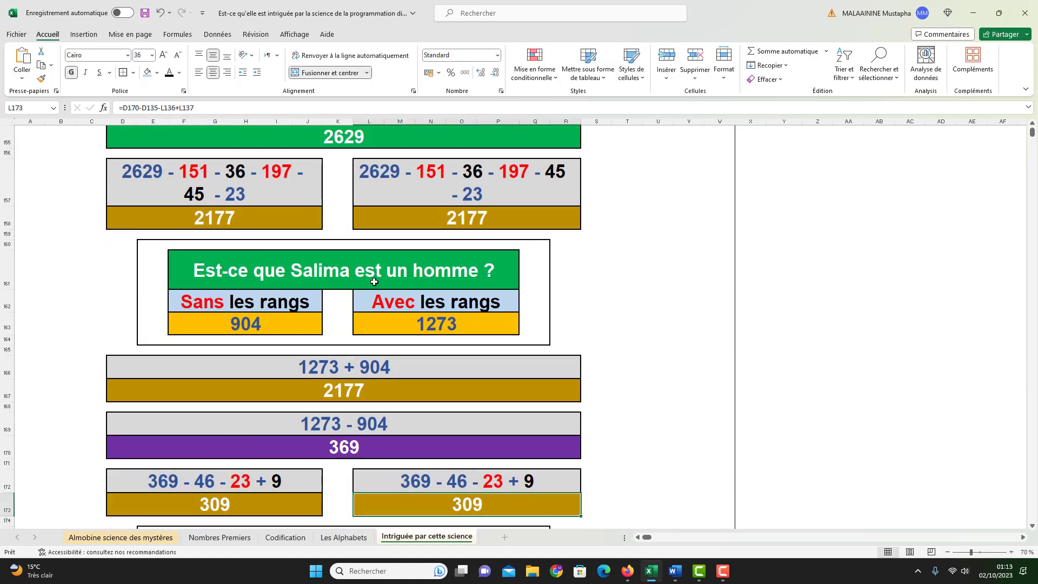
{"action": "scroll", "coordinate": [434, 290], "scroll_direction": "down", "scroll_amount": 3}
{"action": "left_click", "coordinate": [333, 468]}
{"action": "double_click", "coordinate": [334, 468]}
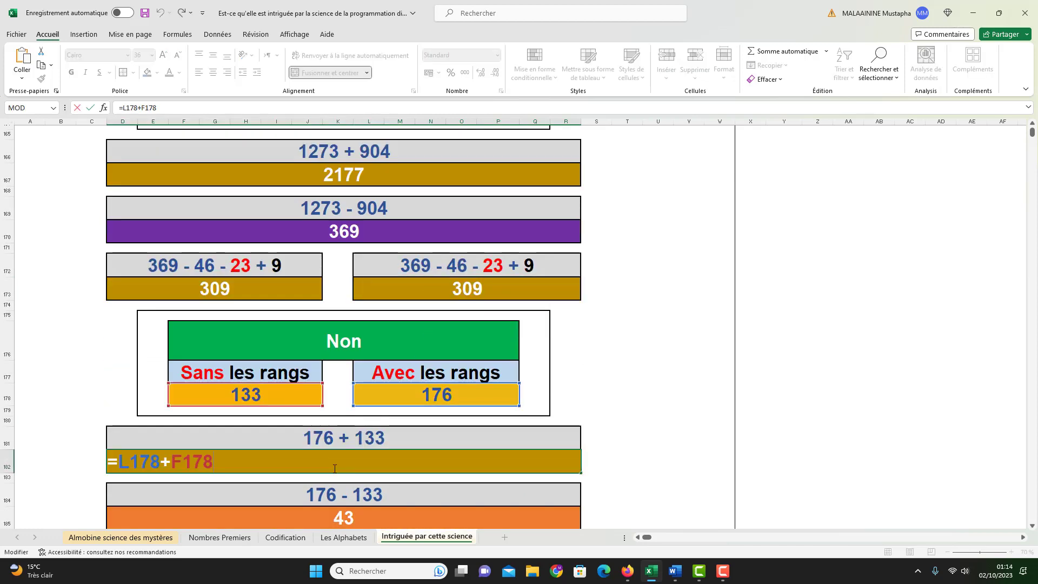
{"action": "key", "text": "Return"}
- Inspect the difference formula in D185 and the formula in D189 that adds D185 and D186
{"action": "scroll", "coordinate": [335, 476], "scroll_direction": "down", "scroll_amount": 1}
{"action": "left_click", "coordinate": [337, 489]}
{"action": "double_click", "coordinate": [338, 488]}
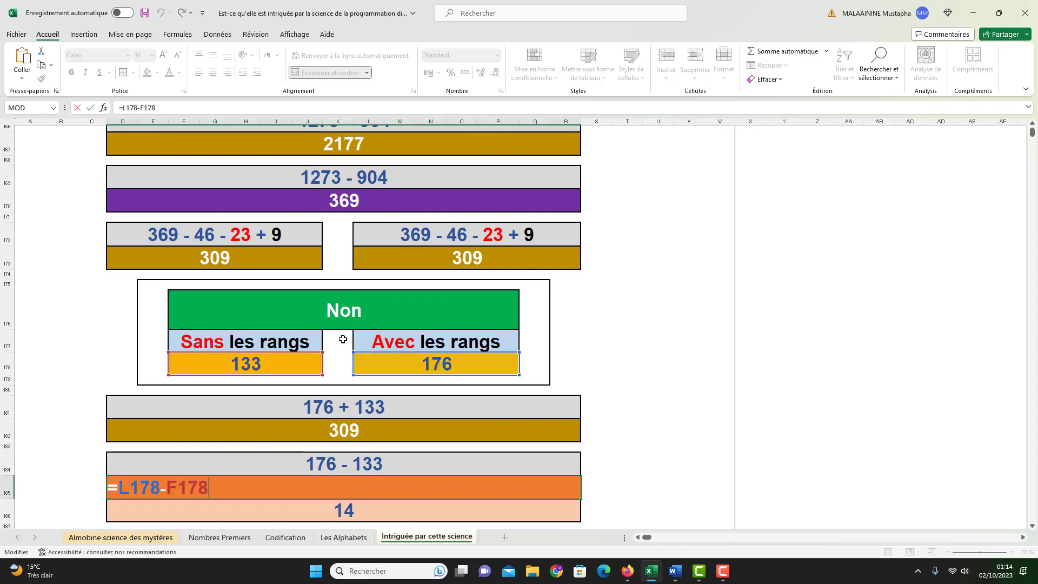
{"action": "key", "text": "Return"}
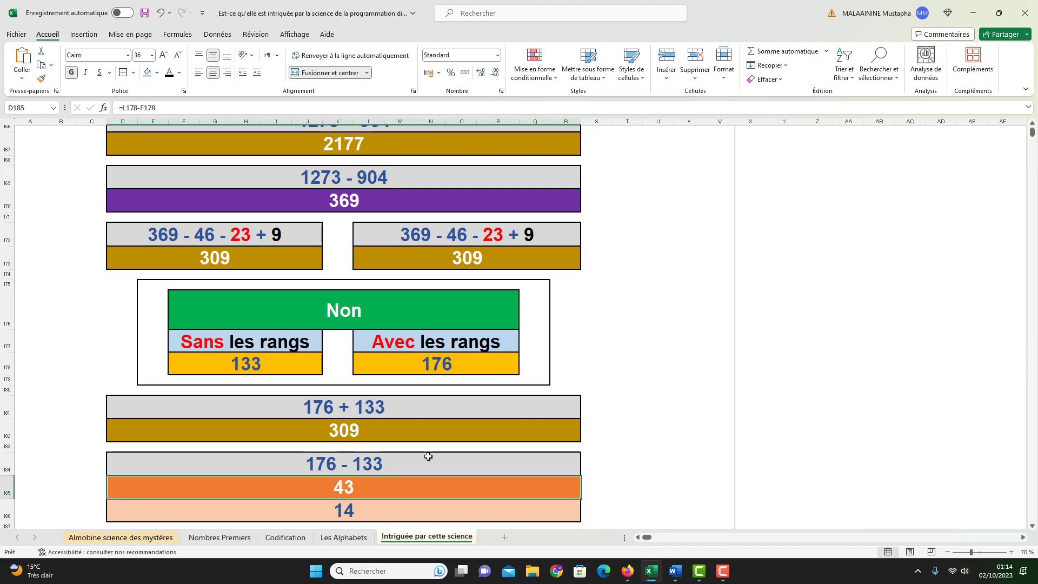
{"action": "scroll", "coordinate": [379, 485], "scroll_direction": "down", "scroll_amount": 2}
{"action": "double_click", "coordinate": [358, 475]}
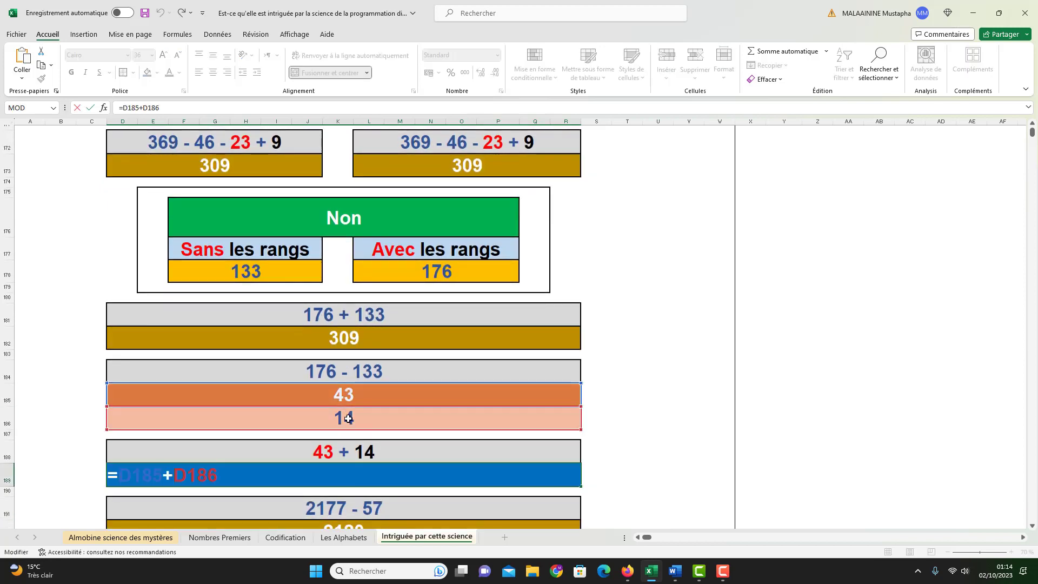
{"action": "key", "text": "Return"}
- Trace the subtraction formula in D192 back to its source cells D167 and D189
{"action": "scroll", "coordinate": [346, 424], "scroll_direction": "down", "scroll_amount": 1}
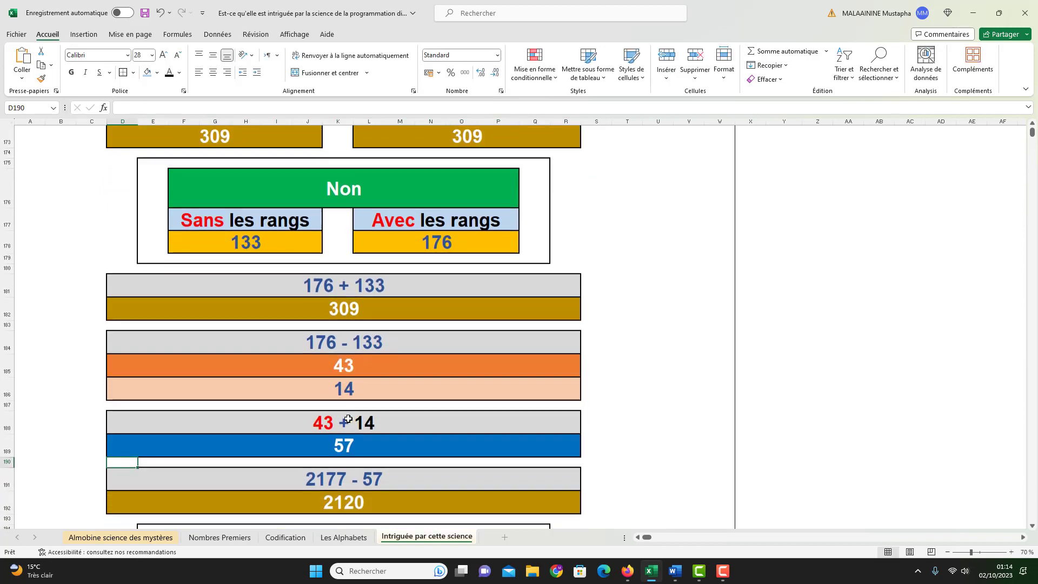
{"action": "double_click", "coordinate": [339, 496]}
{"action": "scroll", "coordinate": [346, 324], "scroll_direction": "up", "scroll_amount": 7}
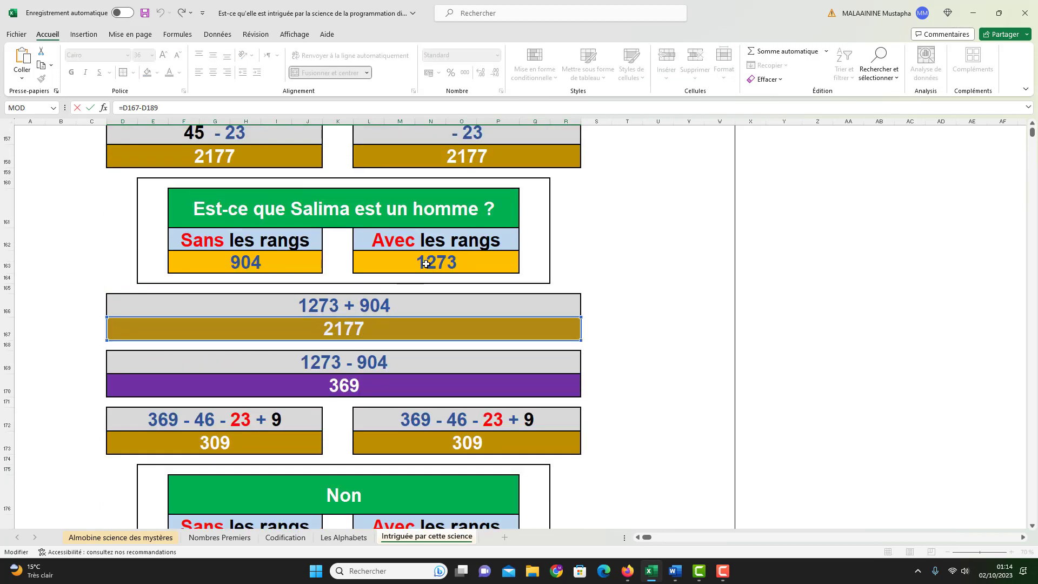
{"action": "scroll", "coordinate": [426, 263], "scroll_direction": "down", "scroll_amount": 5}
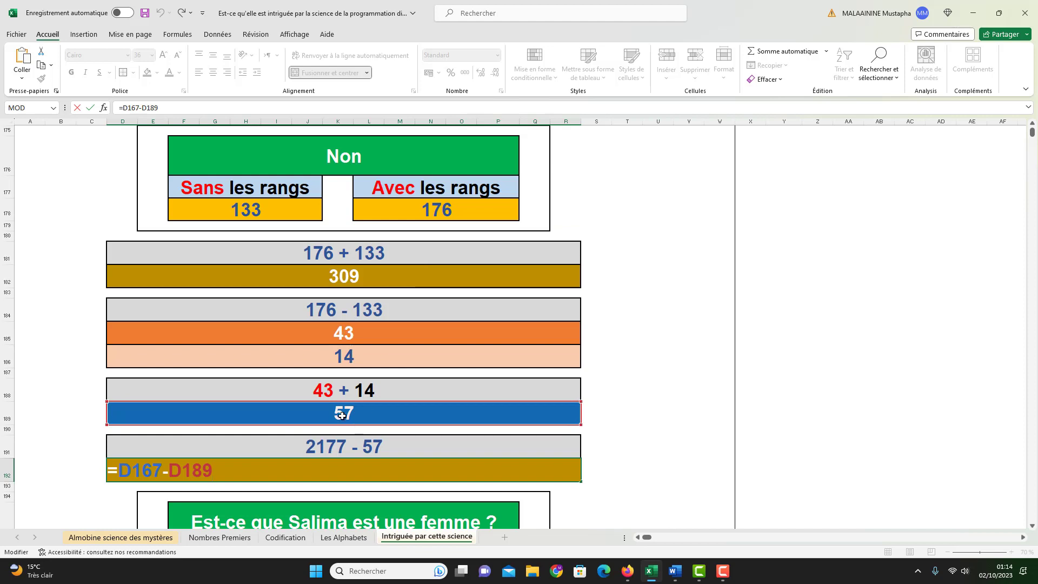
{"action": "key", "text": "Return"}
- Inspect the sum formula in D201 and the difference formula in D204, both based on L197 and F197
{"action": "scroll", "coordinate": [361, 448], "scroll_direction": "down", "scroll_amount": 3}
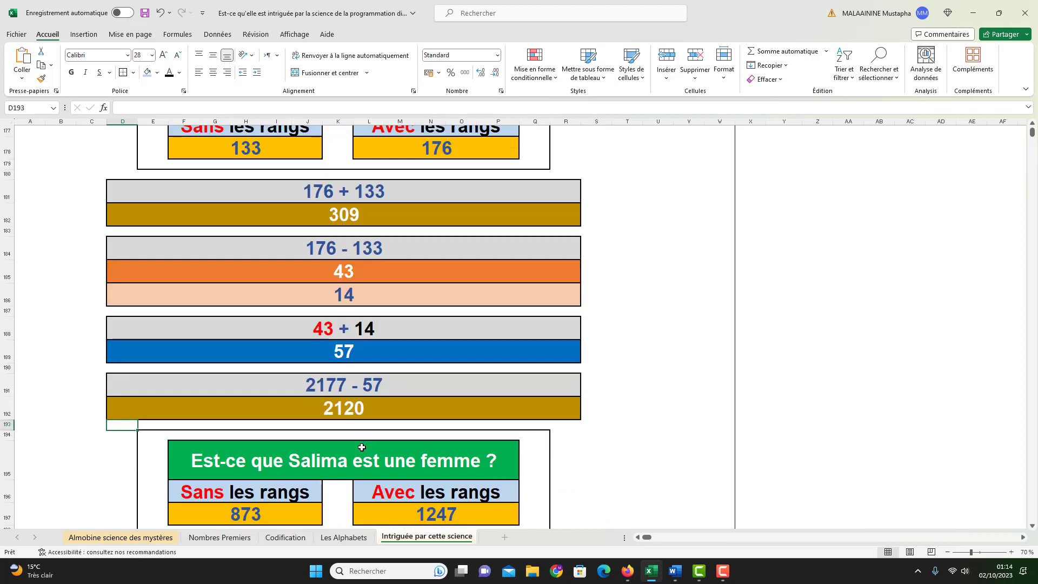
{"action": "left_click", "coordinate": [374, 490]}
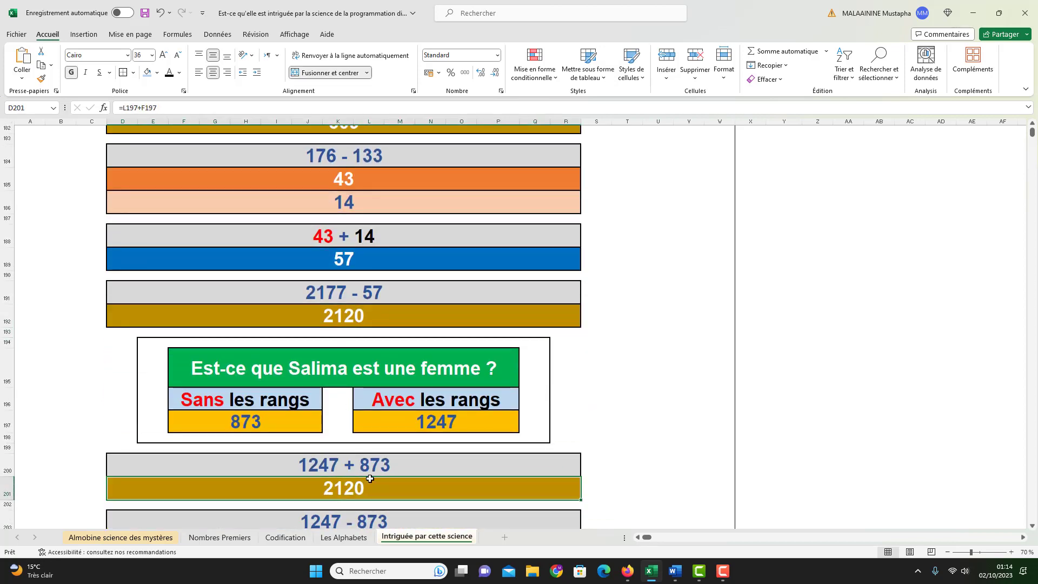
{"action": "scroll", "coordinate": [370, 479], "scroll_direction": "down", "scroll_amount": 1}
{"action": "double_click", "coordinate": [359, 483]}
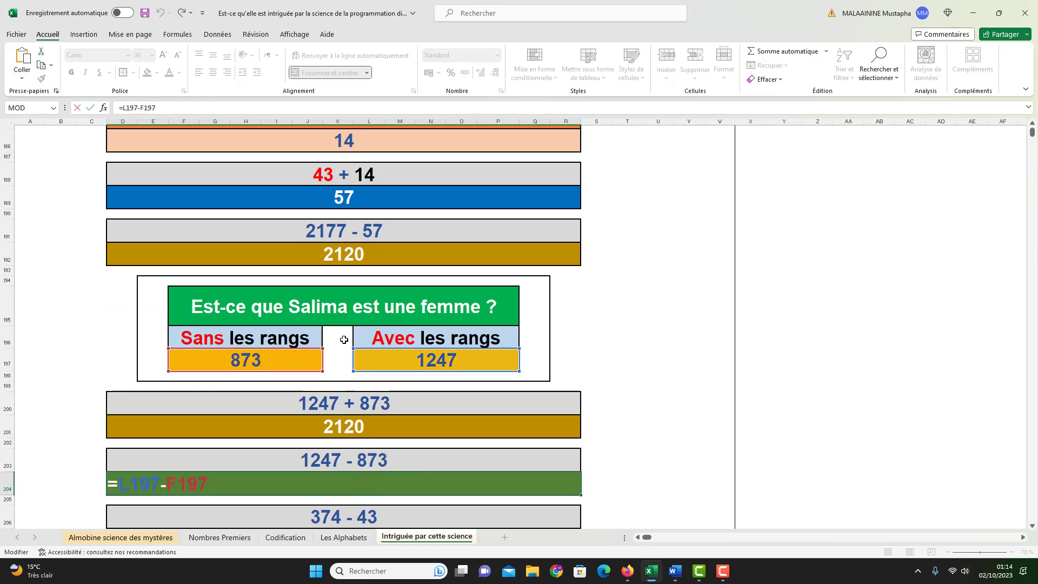
{"action": "key", "text": "Return"}
- Trace the subtraction formula in D207 to D204 and D185, and review the Non block that supplies D185
{"action": "scroll", "coordinate": [344, 340], "scroll_direction": "down", "scroll_amount": 1}
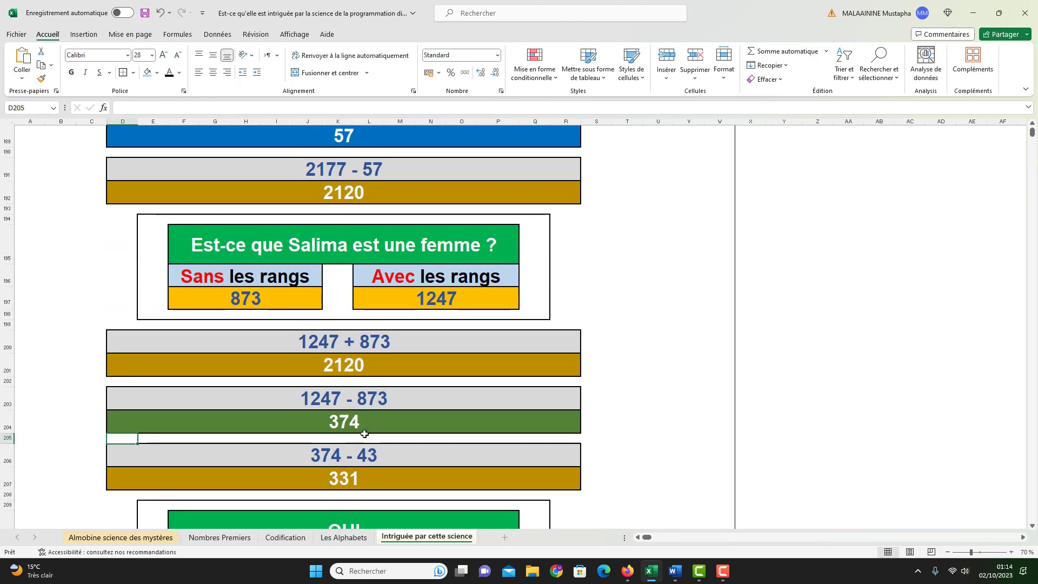
{"action": "double_click", "coordinate": [360, 476]}
{"action": "scroll", "coordinate": [346, 423], "scroll_direction": "up", "scroll_amount": 3}
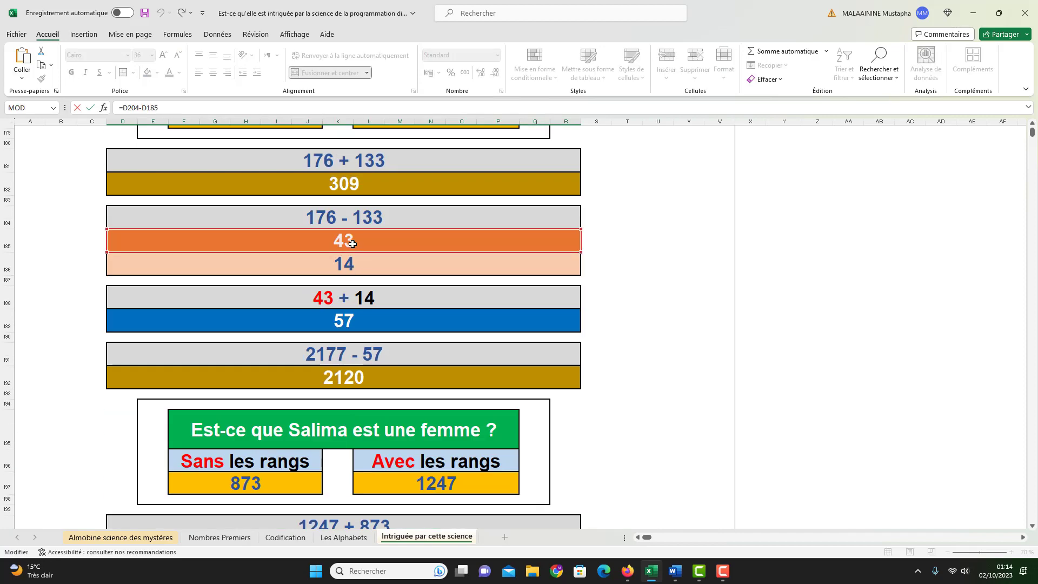
{"action": "key", "text": "Return"}
{"action": "left_click", "coordinate": [346, 499]}
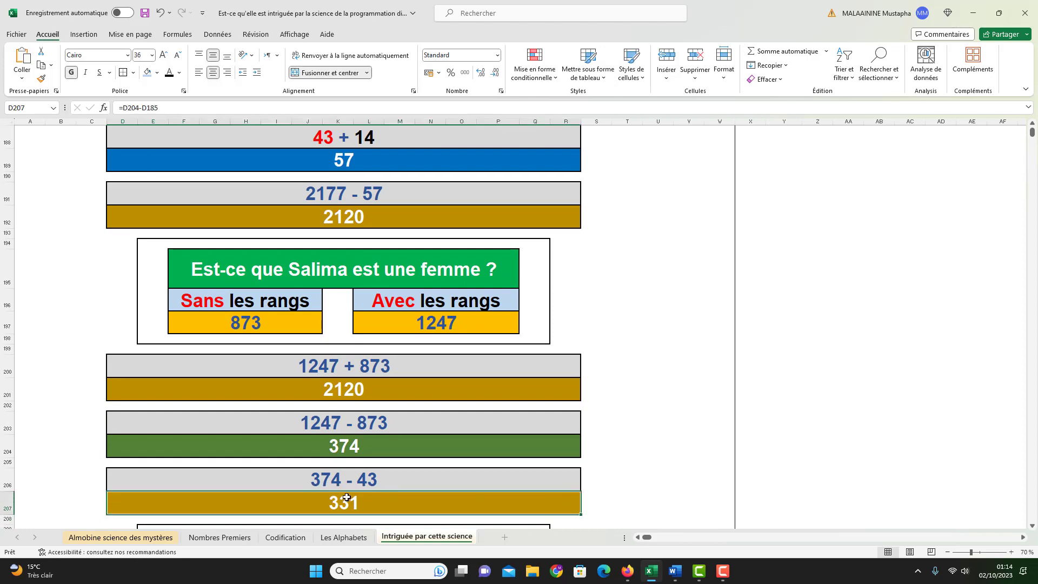
{"action": "scroll", "coordinate": [379, 419], "scroll_direction": "up", "scroll_amount": 5}
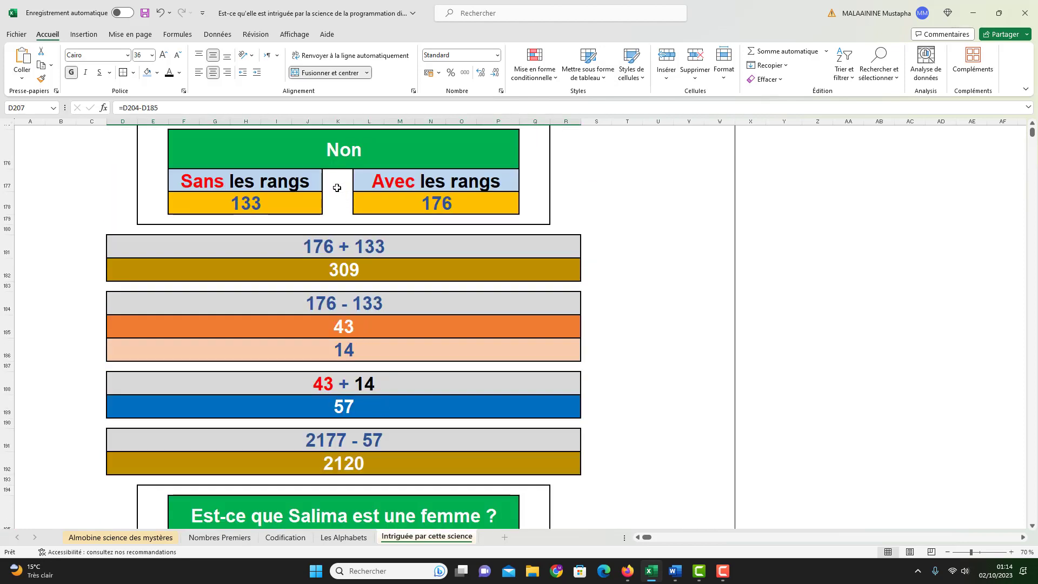
{"action": "scroll", "coordinate": [393, 323], "scroll_direction": "down", "scroll_amount": 6}
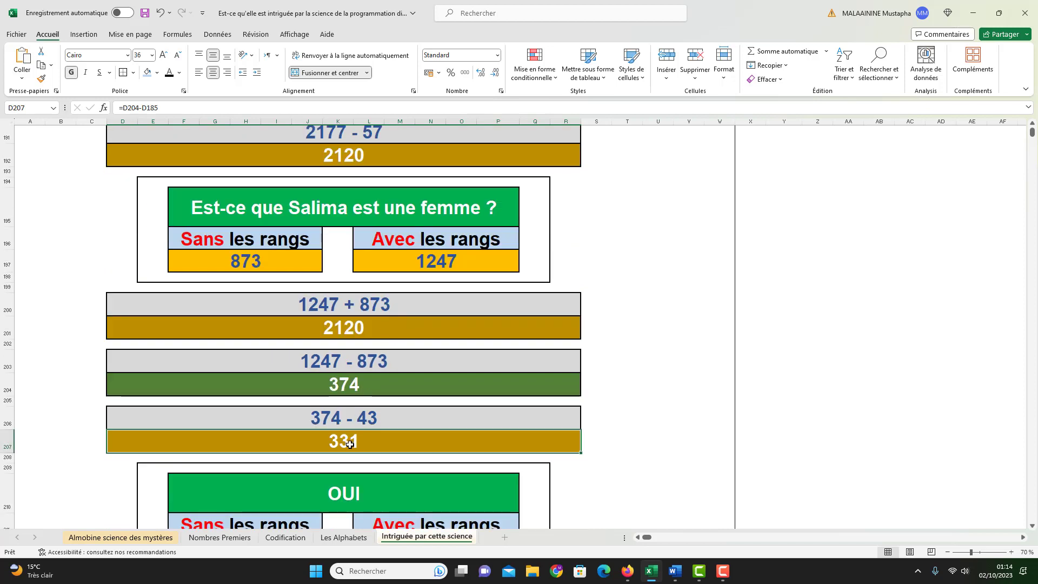
- Compare D207 with the OUI block's sum in D216 and check the values in D217, D218 and D219
{"action": "scroll", "coordinate": [425, 220], "scroll_direction": "down", "scroll_amount": 2}
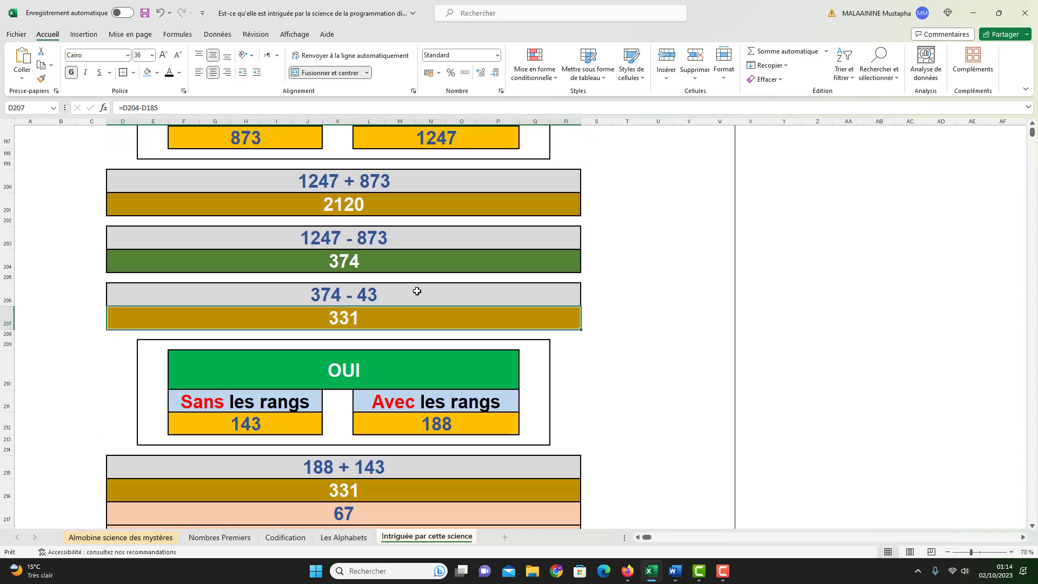
{"action": "left_click_drag", "start_coordinate": [342, 326], "coordinate": [344, 487]}
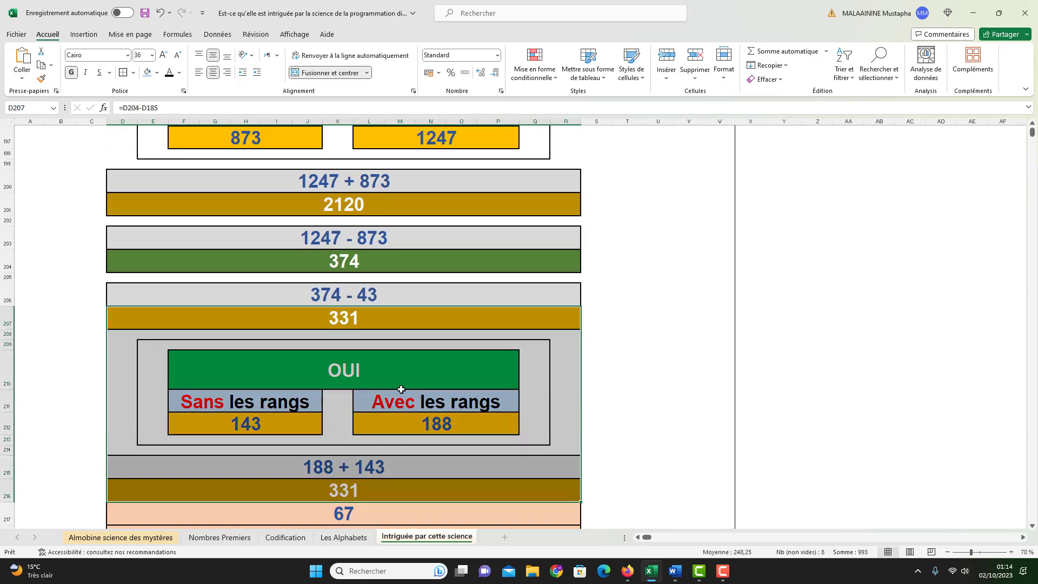
{"action": "scroll", "coordinate": [400, 390], "scroll_direction": "down", "scroll_amount": 2}
{"action": "left_click", "coordinate": [349, 398]}
{"action": "left_click", "coordinate": [347, 423]}
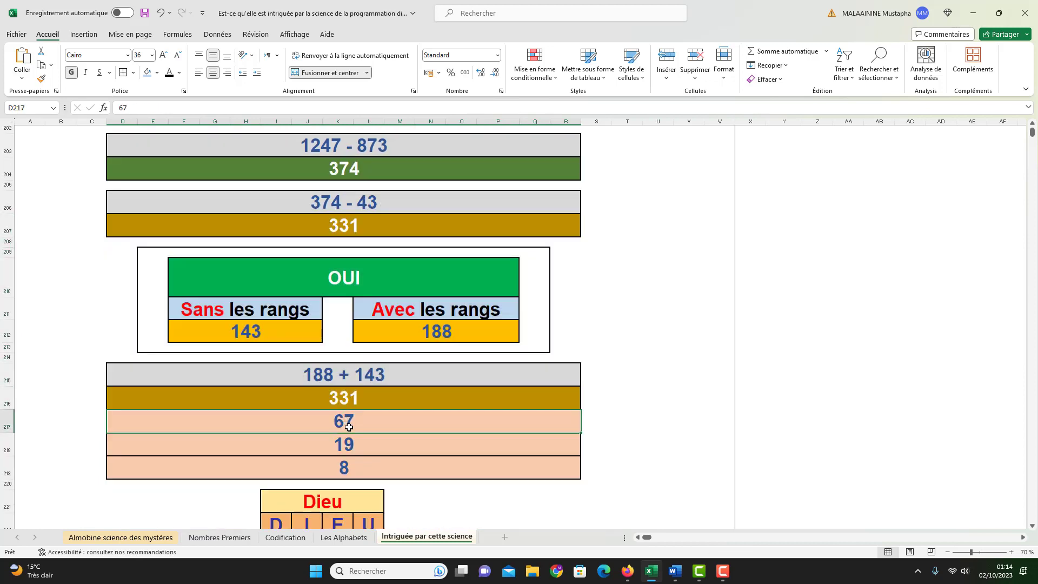
{"action": "left_click", "coordinate": [347, 442]}
{"action": "left_click", "coordinate": [345, 466]}
{"action": "scroll", "coordinate": [379, 411], "scroll_direction": "down", "scroll_amount": 3}
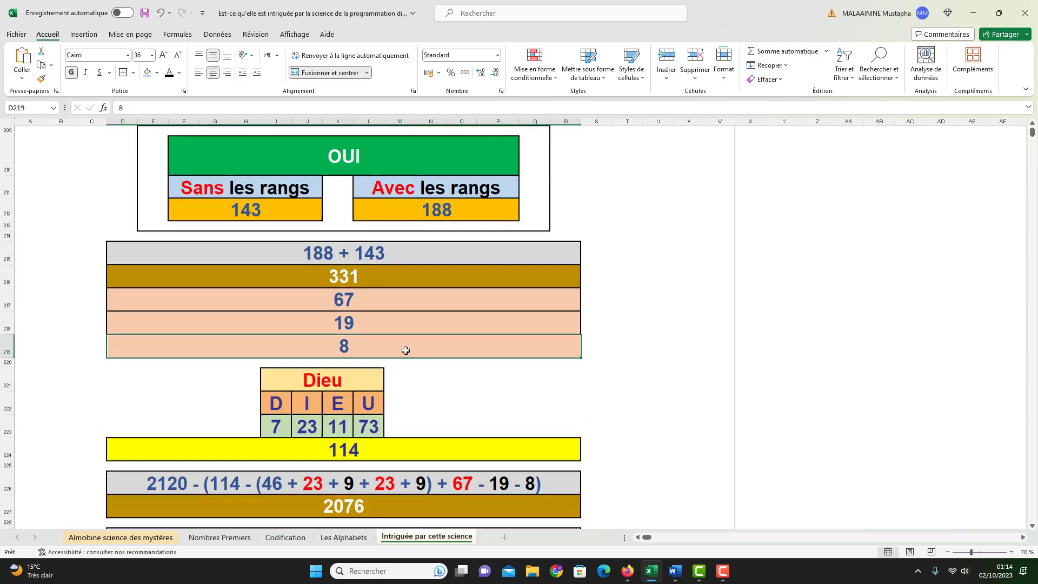
- Highlight the Dieu table with its total in D224, and trace the D227 formula to D201 and D224
{"action": "left_click_drag", "start_coordinate": [146, 378], "coordinate": [579, 447]}
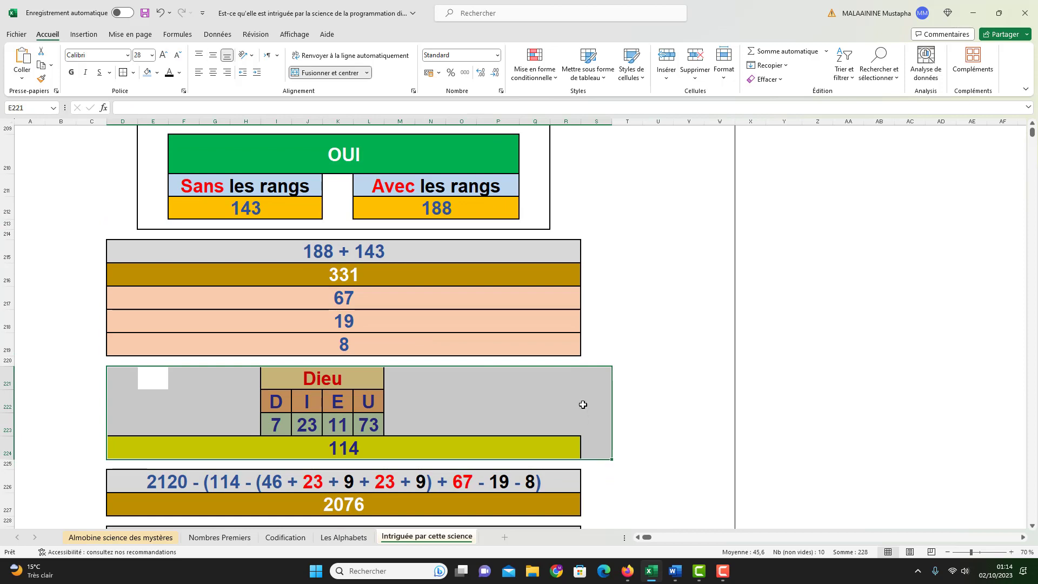
{"action": "scroll", "coordinate": [569, 414], "scroll_direction": "down", "scroll_amount": 1}
{"action": "double_click", "coordinate": [344, 480]}
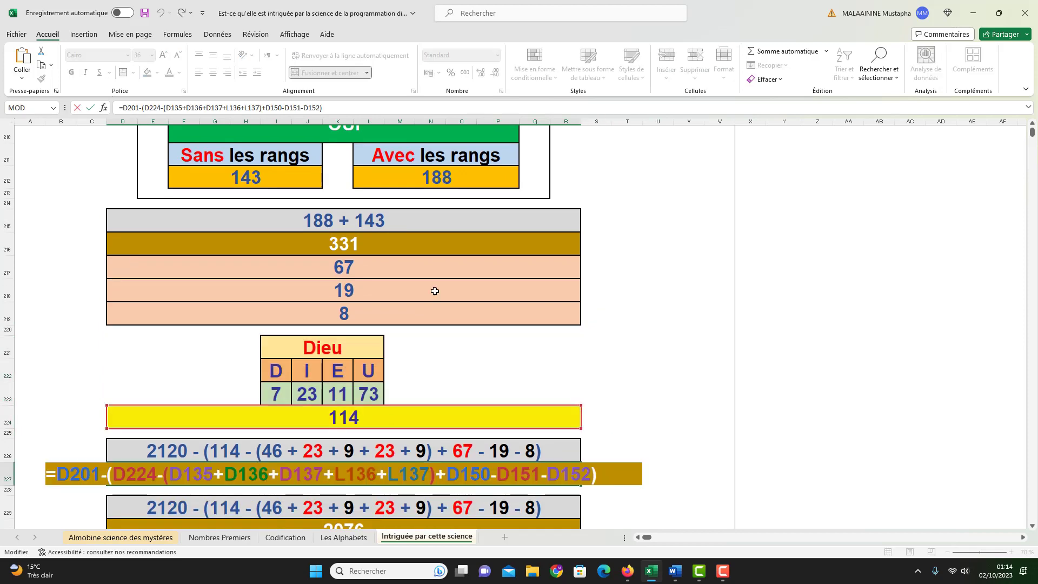
{"action": "scroll", "coordinate": [433, 290], "scroll_direction": "up", "scroll_amount": 3}
{"action": "scroll", "coordinate": [460, 290], "scroll_direction": "up", "scroll_amount": 2}
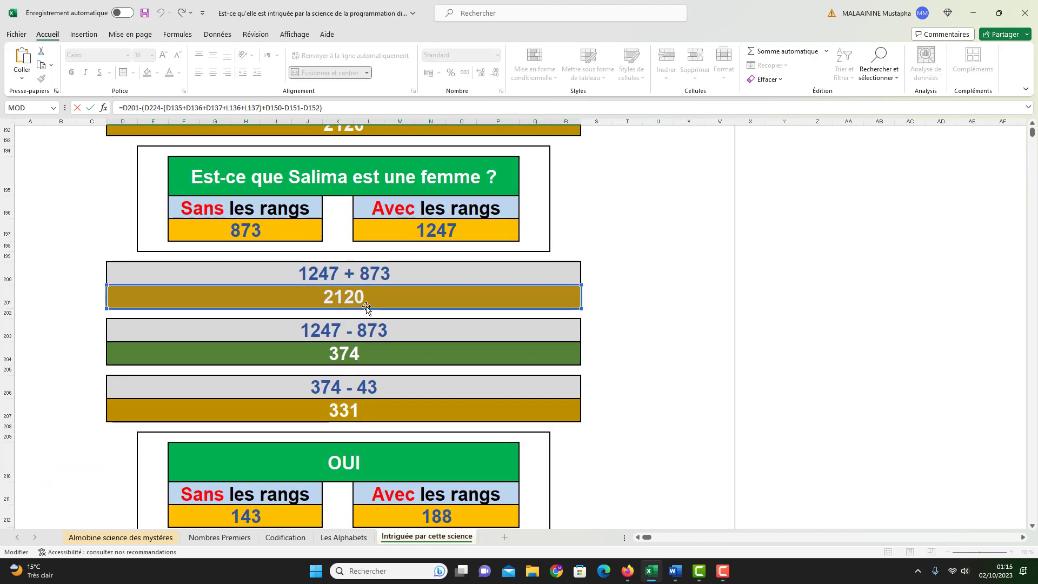
{"action": "scroll", "coordinate": [378, 307], "scroll_direction": "down", "scroll_amount": 5}
{"action": "scroll", "coordinate": [223, 437], "scroll_direction": "down", "scroll_amount": 1}
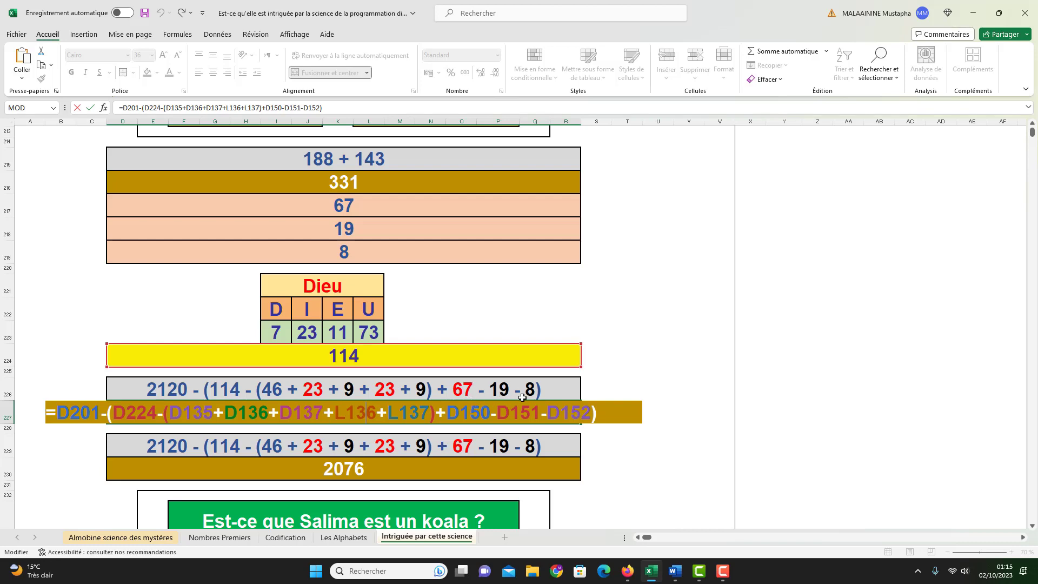
- Trace the remaining references of the D227 formula to D150:D152, D135:D137 and L136:L137
{"action": "scroll", "coordinate": [518, 382], "scroll_direction": "up", "scroll_amount": 8}
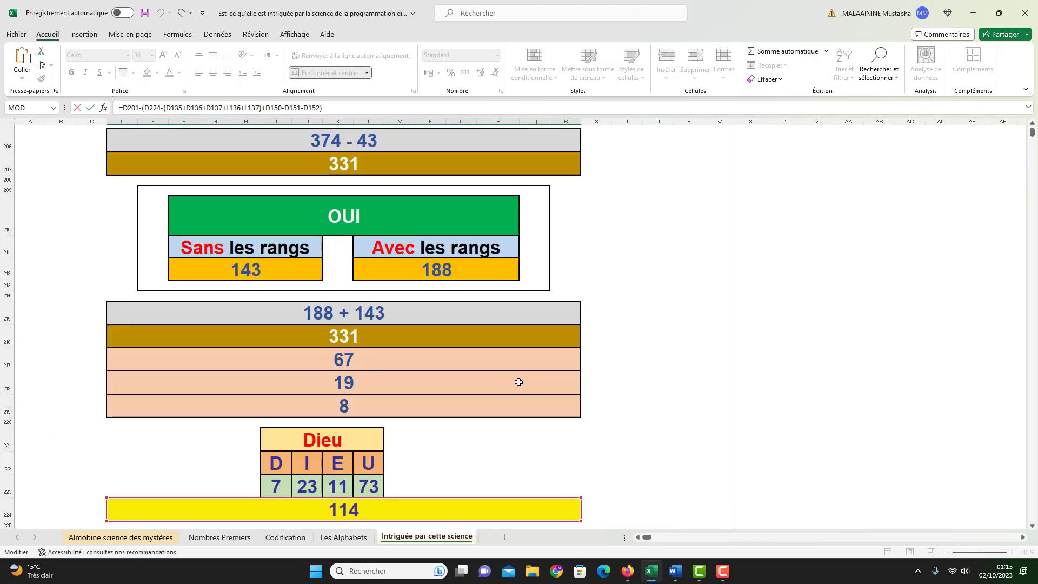
{"action": "scroll", "coordinate": [366, 330], "scroll_direction": "up", "scroll_amount": 15}
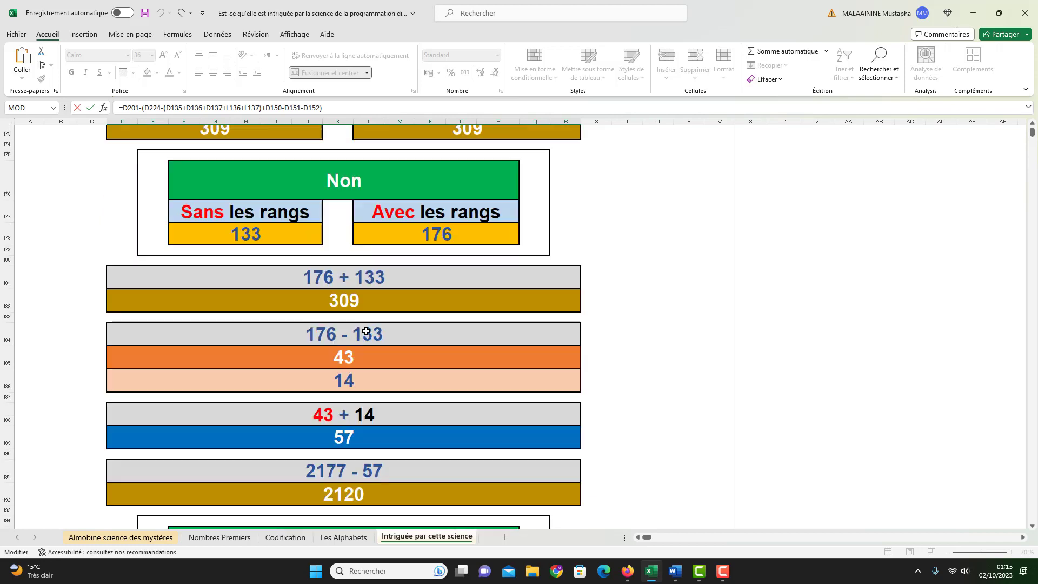
{"action": "scroll", "coordinate": [366, 331], "scroll_direction": "up", "scroll_amount": 1}
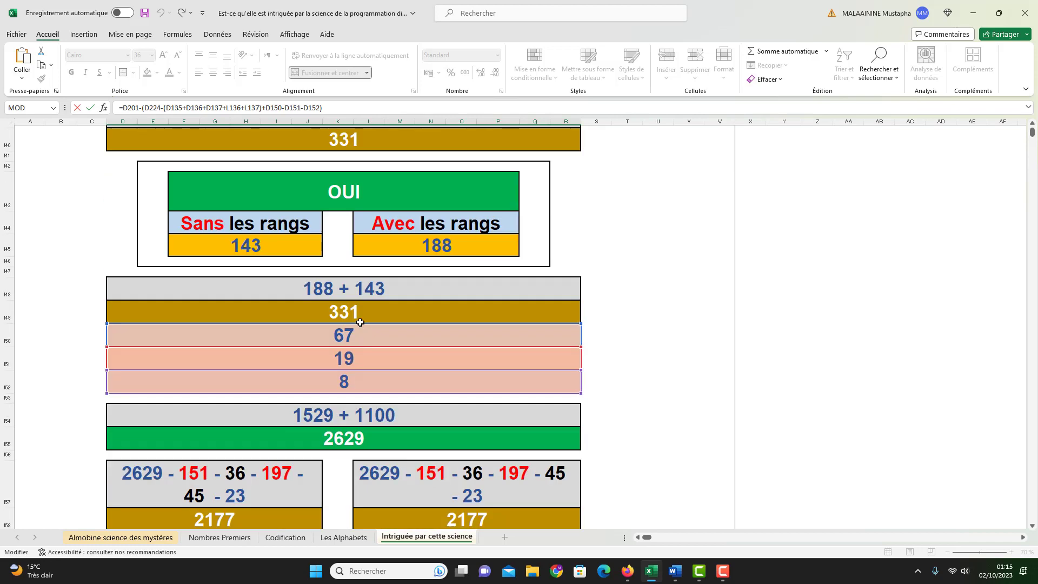
{"action": "scroll", "coordinate": [346, 378], "scroll_direction": "up", "scroll_amount": 3}
{"action": "scroll", "coordinate": [340, 344], "scroll_direction": "up", "scroll_amount": 2}
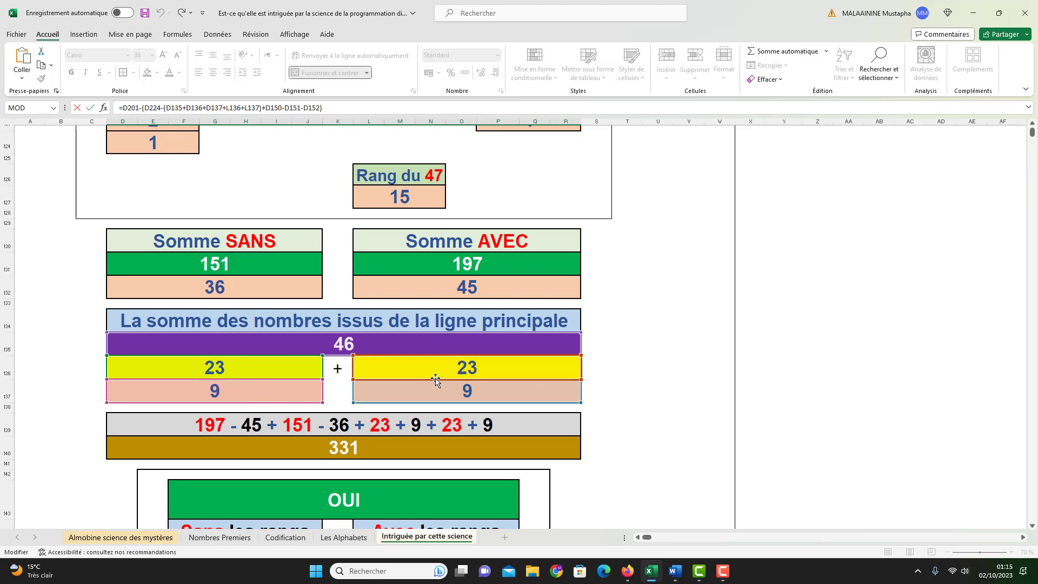
{"action": "key", "text": "Escape"}
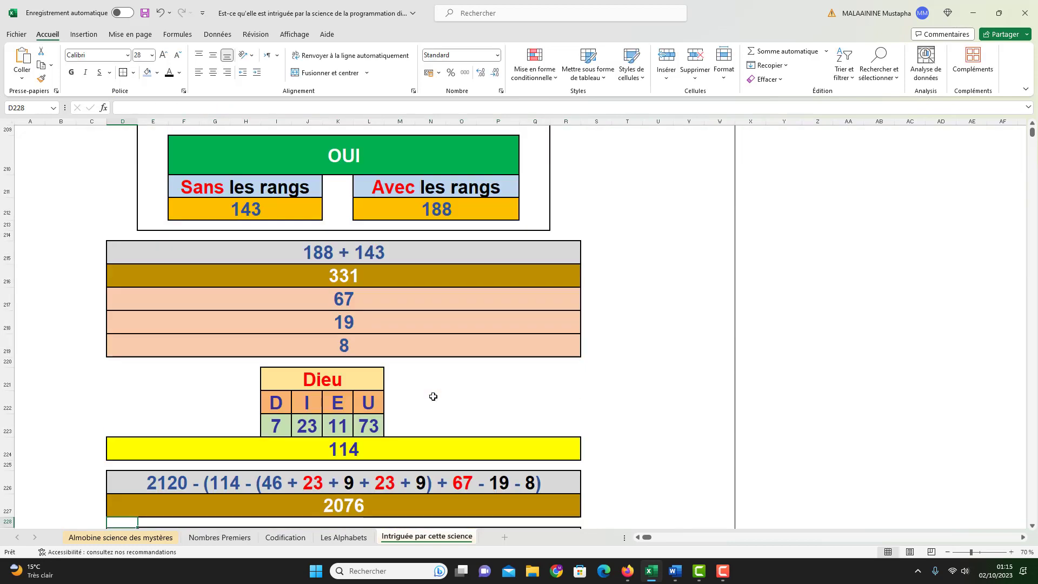
- Inspect the formula in D230 and its references to D217, D218 and D219
{"action": "scroll", "coordinate": [433, 396], "scroll_direction": "down", "scroll_amount": 2}
{"action": "double_click", "coordinate": [365, 468]}
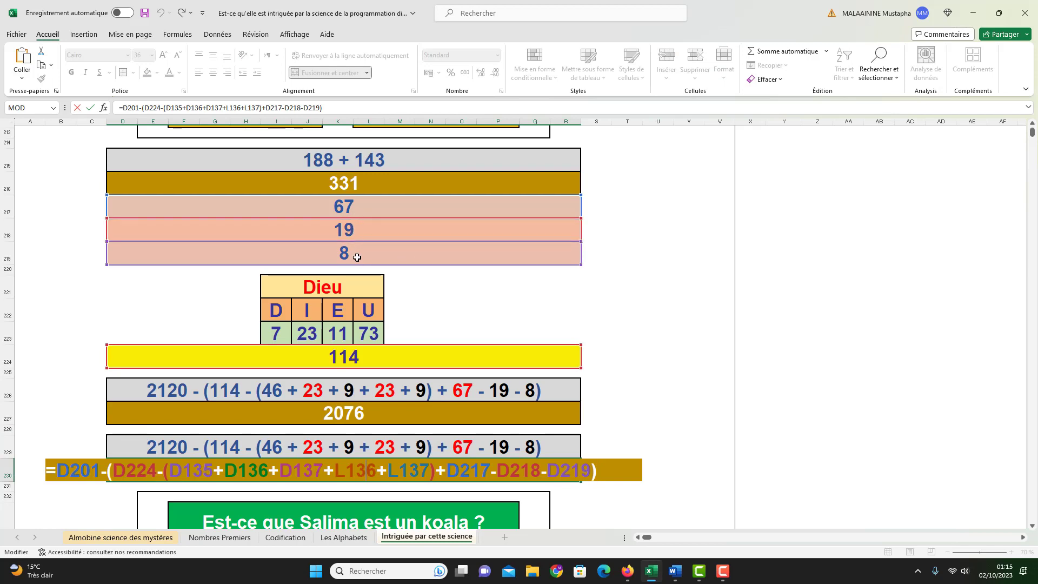
{"action": "key", "text": "Return"}
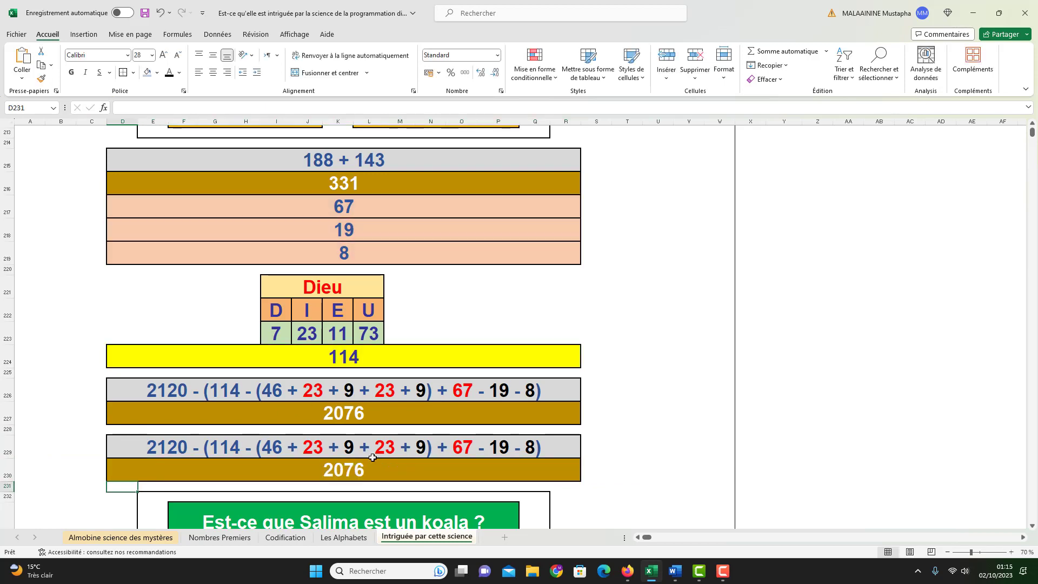
- Inspect the sum formula in D239 and the difference formula in D242 below the koala question
{"action": "scroll", "coordinate": [373, 463], "scroll_direction": "down", "scroll_amount": 3}
{"action": "scroll", "coordinate": [373, 468], "scroll_direction": "down", "scroll_amount": 1}
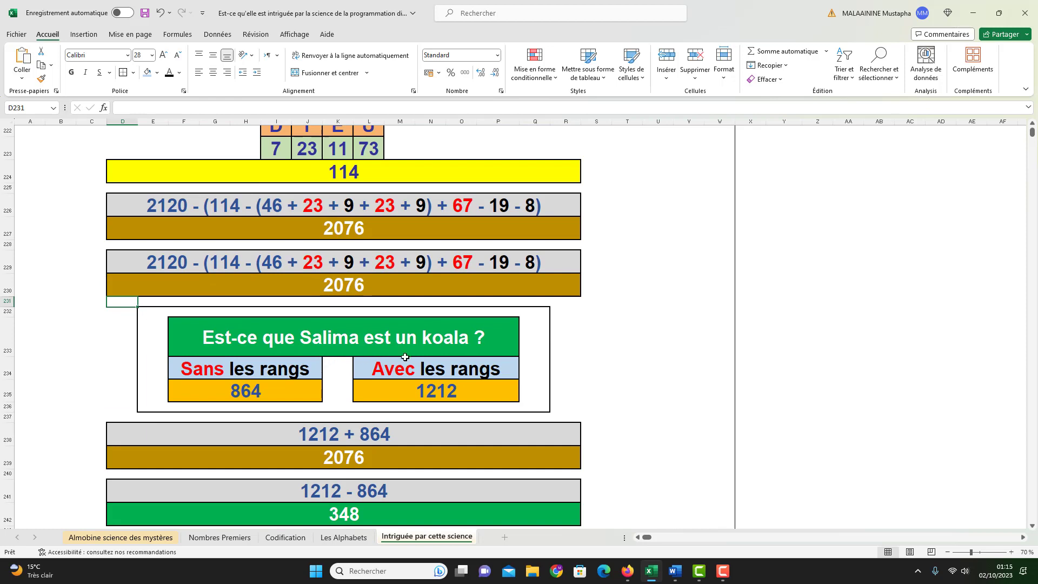
{"action": "left_click", "coordinate": [351, 457]}
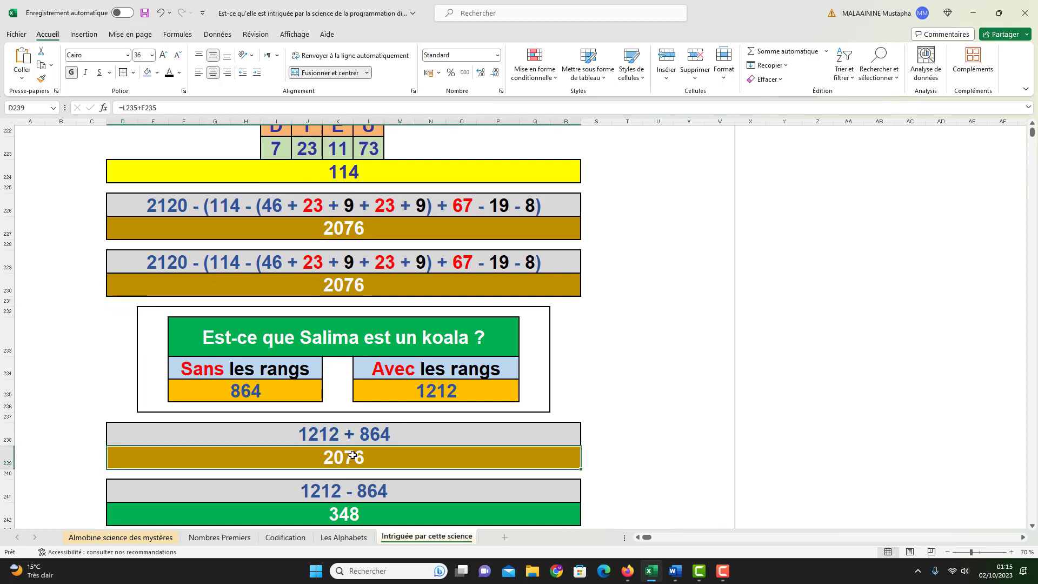
{"action": "scroll", "coordinate": [352, 455], "scroll_direction": "down", "scroll_amount": 1}
{"action": "double_click", "coordinate": [343, 481]}
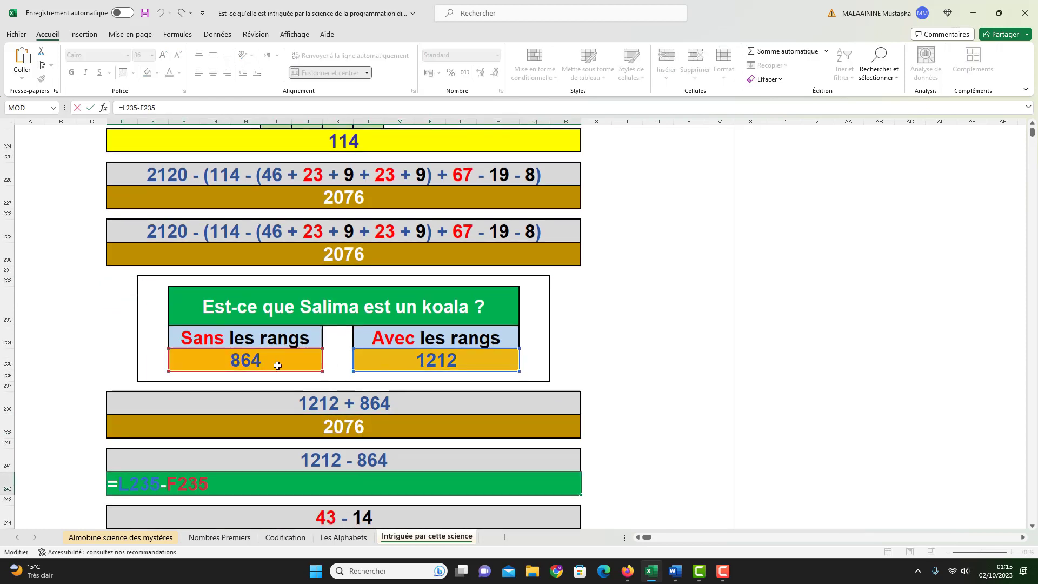
{"action": "key", "text": "Return"}
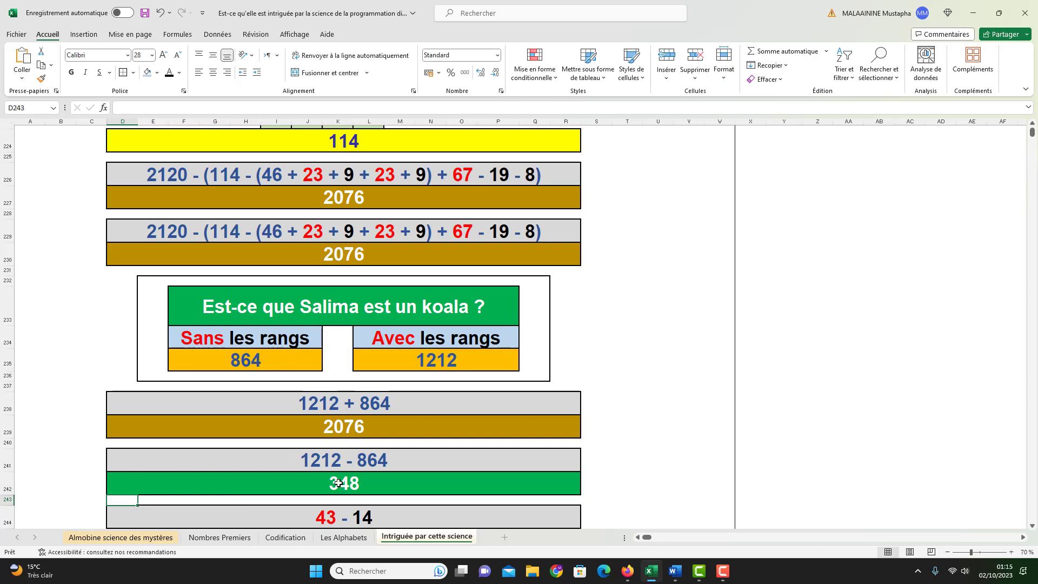
- Inspect the difference formula in D245 and trace its references to D185 and D186
{"action": "scroll", "coordinate": [375, 439], "scroll_direction": "down", "scroll_amount": 1}
{"action": "key", "text": "Down"}
{"action": "key", "text": "Down"}
{"action": "key", "text": "F2"}
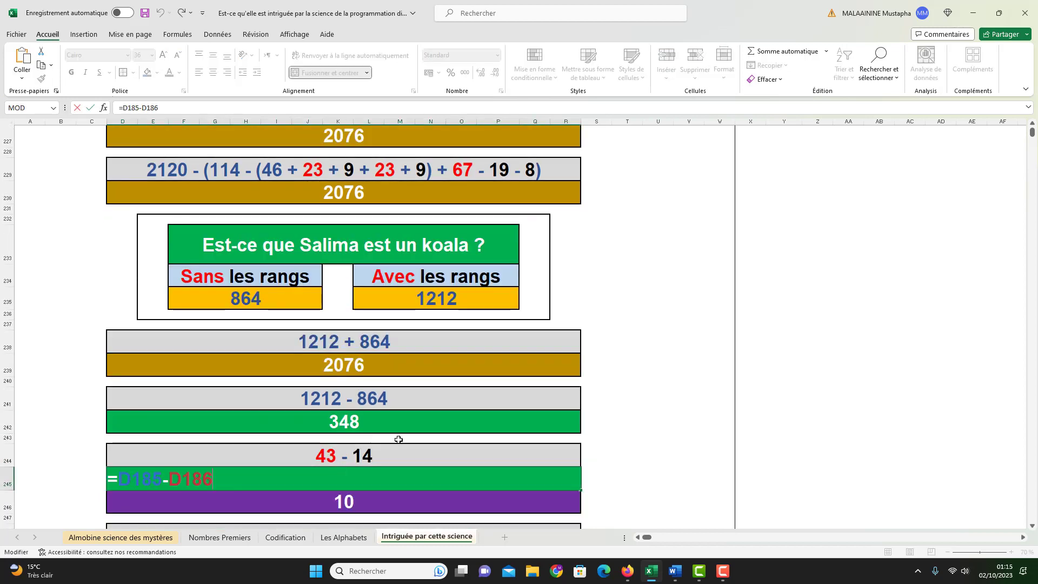
{"action": "scroll", "coordinate": [399, 440], "scroll_direction": "up", "scroll_amount": 15}
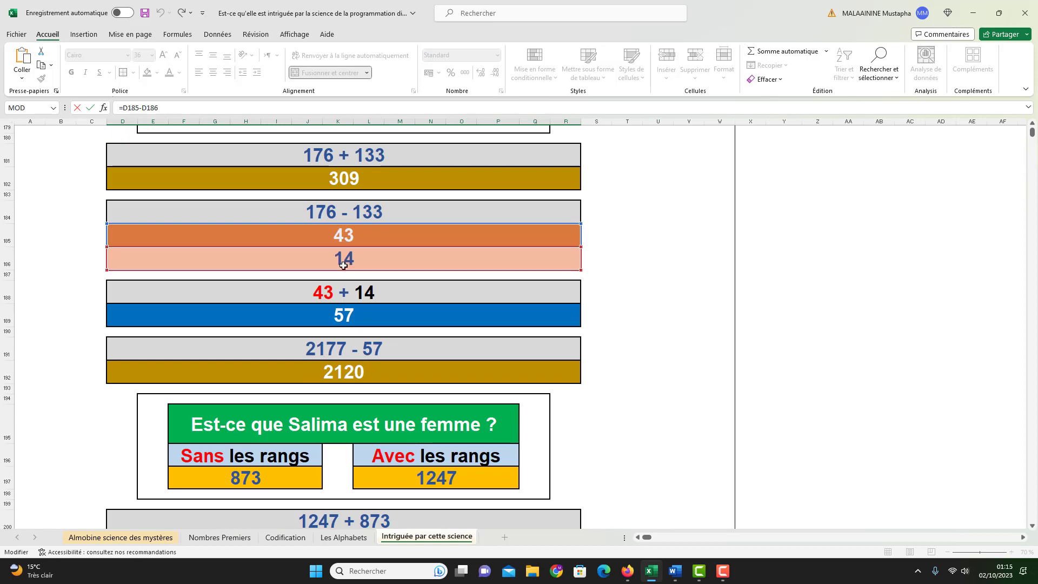
{"action": "key", "text": "Return"}
{"action": "left_click", "coordinate": [359, 475]}
- Inspect the formula in D249 and its references to D242, D245 and D246
{"action": "scroll", "coordinate": [371, 472], "scroll_direction": "down", "scroll_amount": 1}
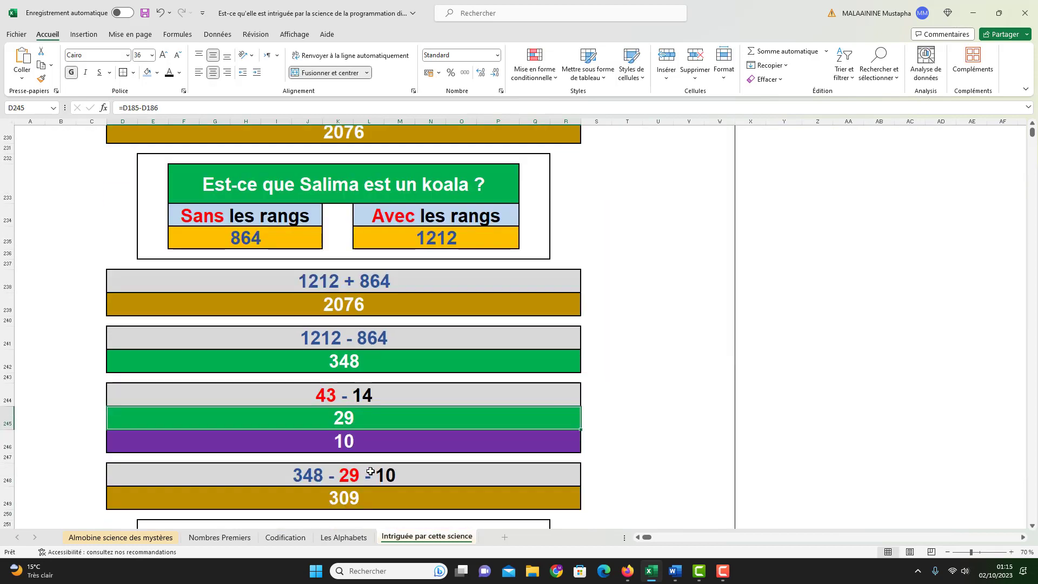
{"action": "double_click", "coordinate": [361, 499]}
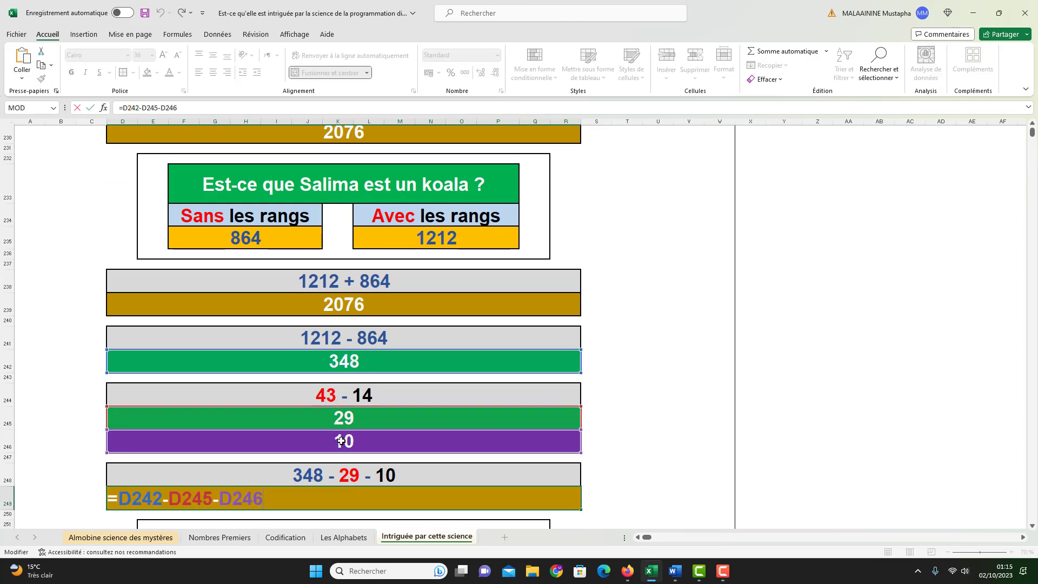
{"action": "key", "text": "Return"}
{"action": "scroll", "coordinate": [341, 441], "scroll_direction": "down", "scroll_amount": 2}
{"action": "scroll", "coordinate": [335, 422], "scroll_direction": "up", "scroll_amount": 3}
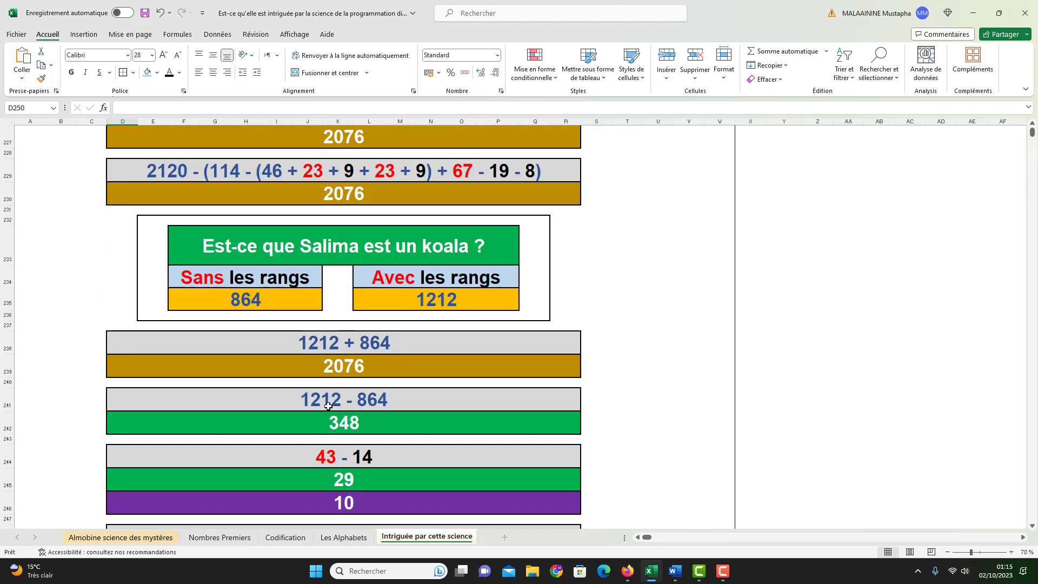
{"action": "scroll", "coordinate": [447, 265], "scroll_direction": "down", "scroll_amount": 3}
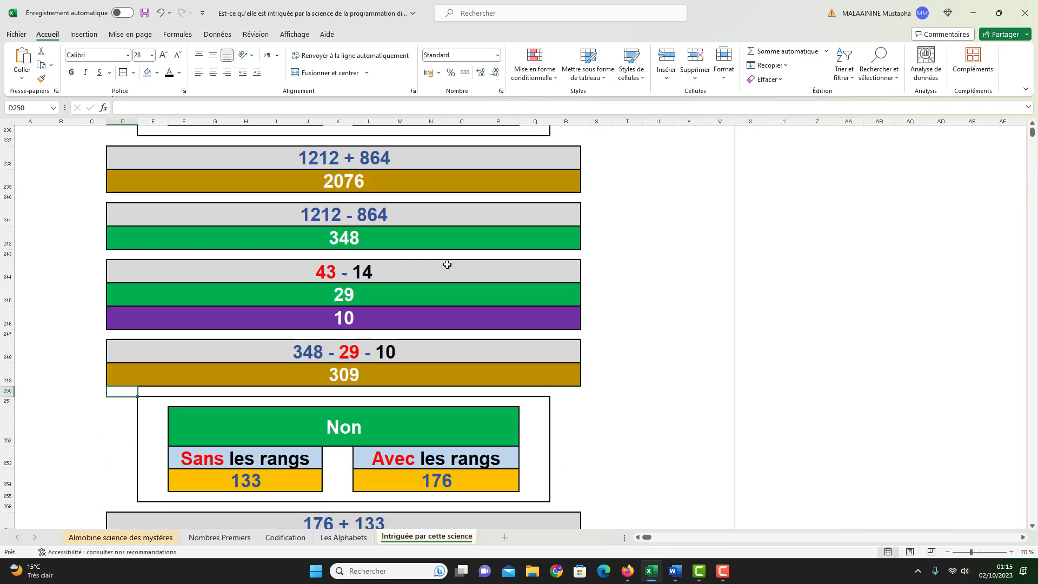
- Highlight the Non table in rows 252 to 257 and inspect the difference formula in D261
{"action": "scroll", "coordinate": [447, 265], "scroll_direction": "down", "scroll_amount": 1}
{"action": "left_click_drag", "start_coordinate": [121, 383], "coordinate": [517, 490]}
{"action": "scroll", "coordinate": [519, 483], "scroll_direction": "down", "scroll_amount": 2}
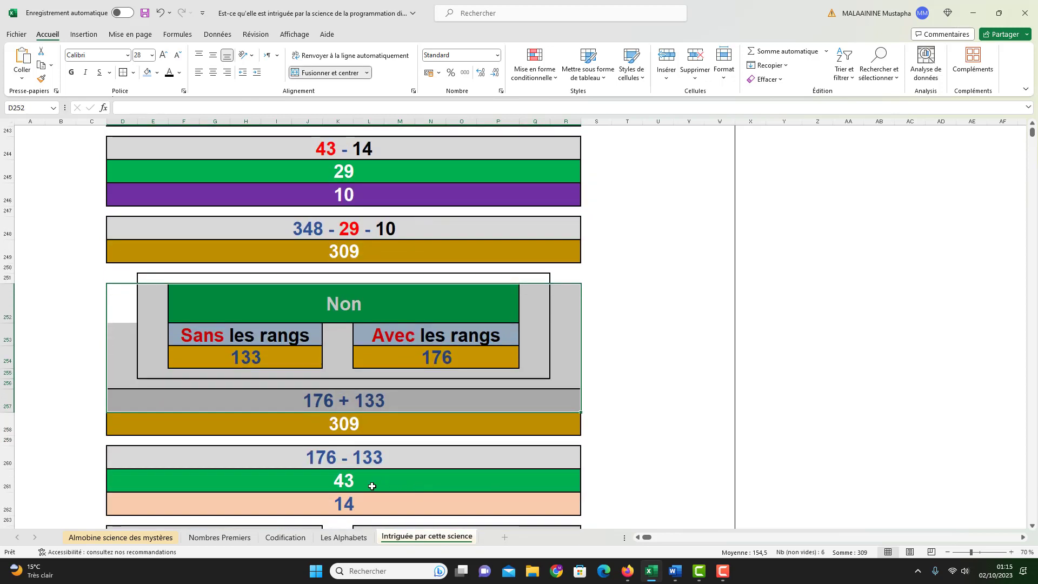
{"action": "double_click", "coordinate": [481, 481]}
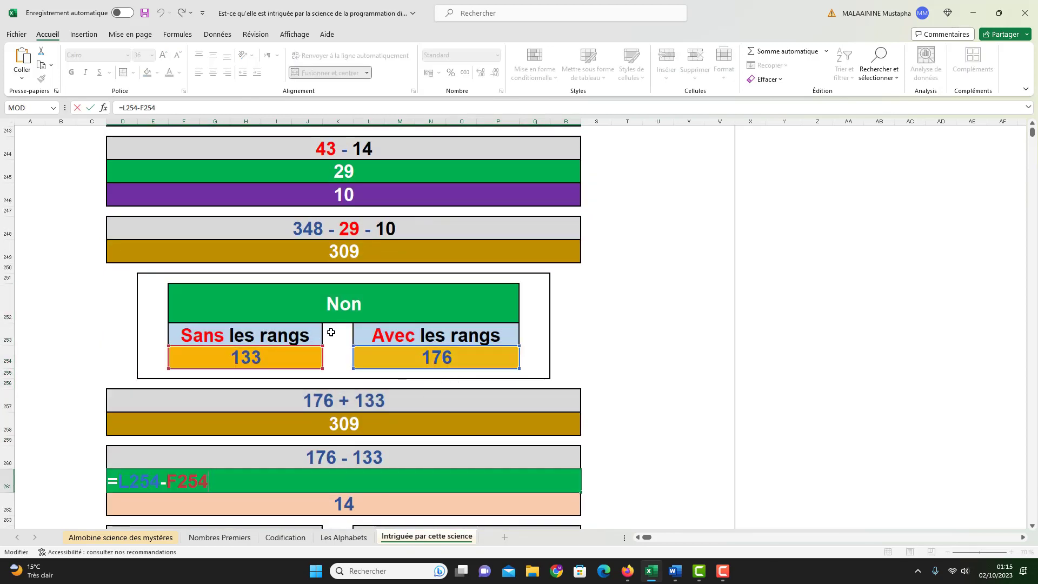
{"action": "key", "text": "Return"}
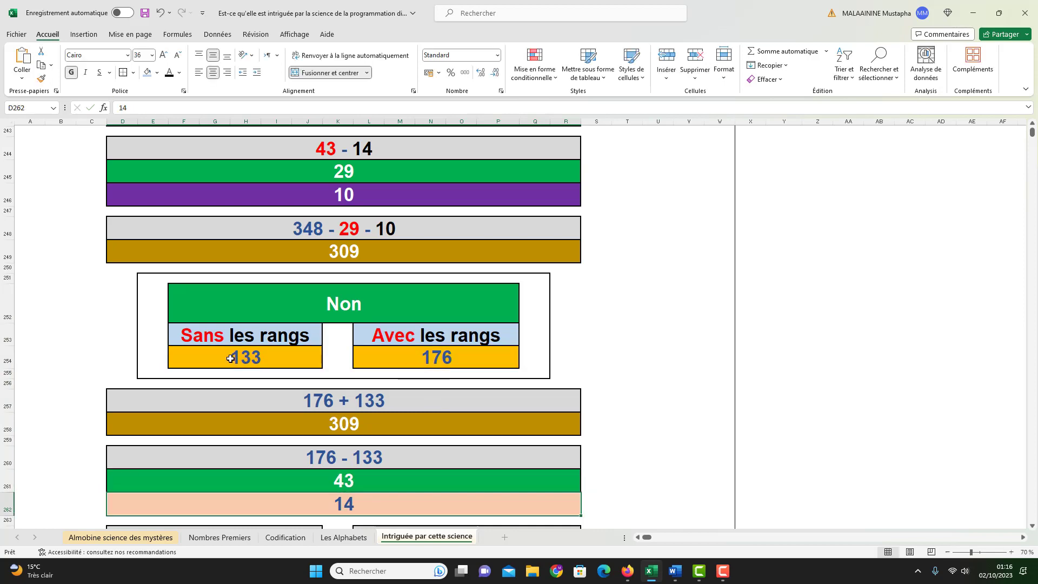
{"action": "scroll", "coordinate": [346, 471], "scroll_direction": "down", "scroll_amount": 1}
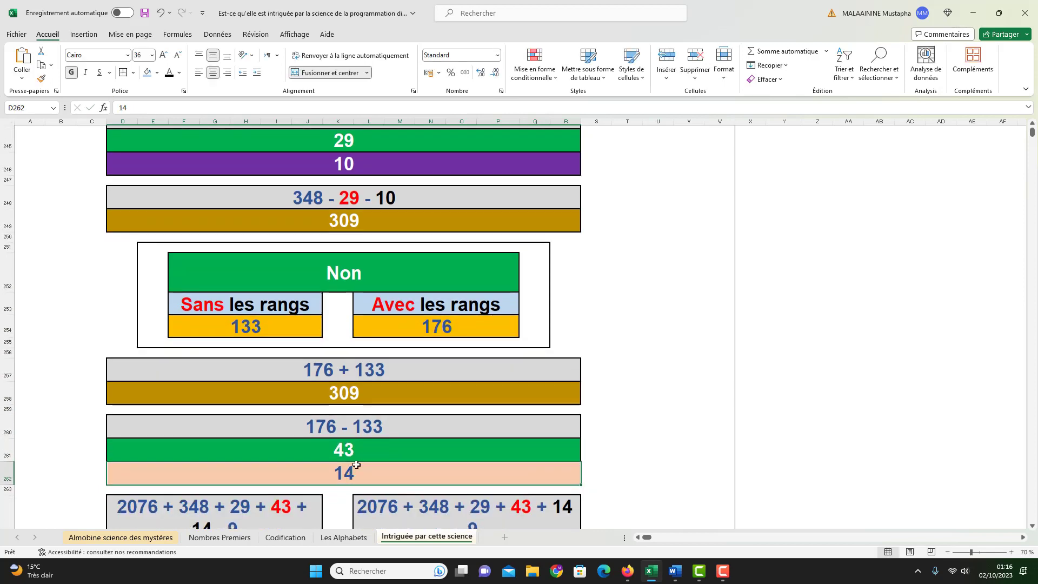
- Trace the D265 formula's references to D239, D242, D245, D261, D262 and D137, and check the parallel formula in L265
{"action": "scroll", "coordinate": [354, 464], "scroll_direction": "down", "scroll_amount": 1}
{"action": "double_click", "coordinate": [236, 485]}
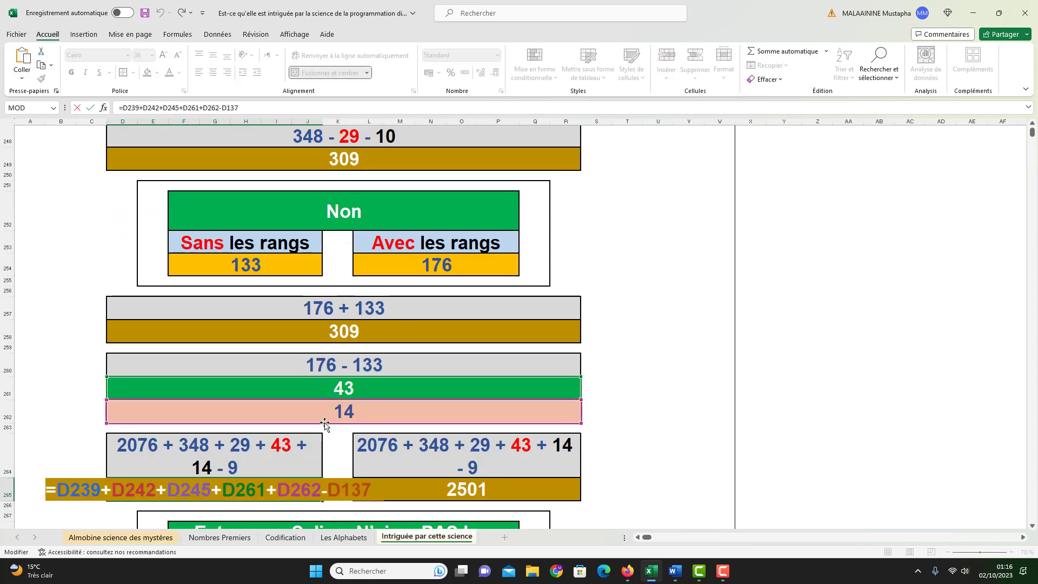
{"action": "scroll", "coordinate": [325, 422], "scroll_direction": "up", "scroll_amount": 5}
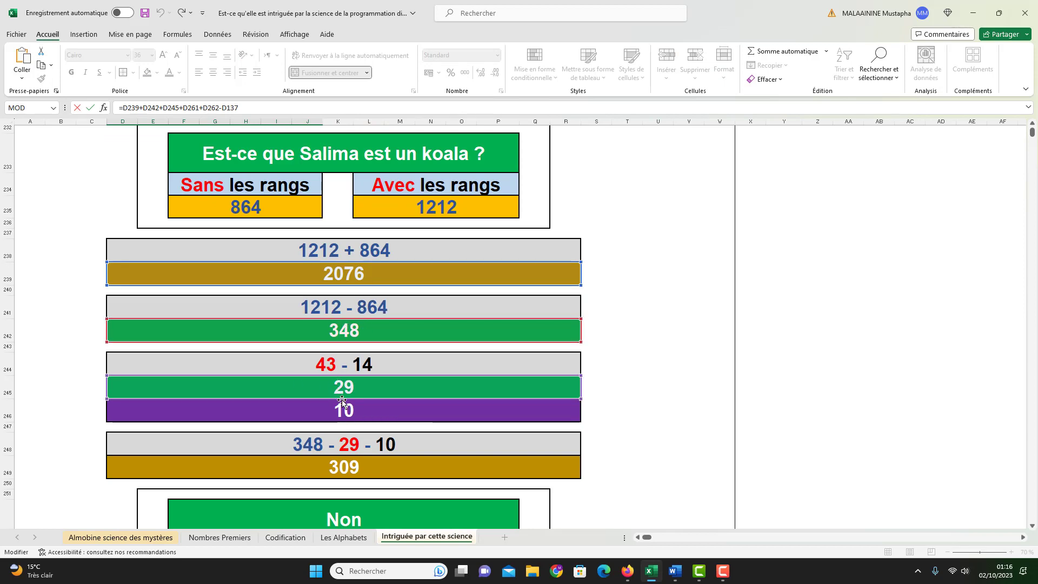
{"action": "scroll", "coordinate": [363, 400], "scroll_direction": "down", "scroll_amount": 5}
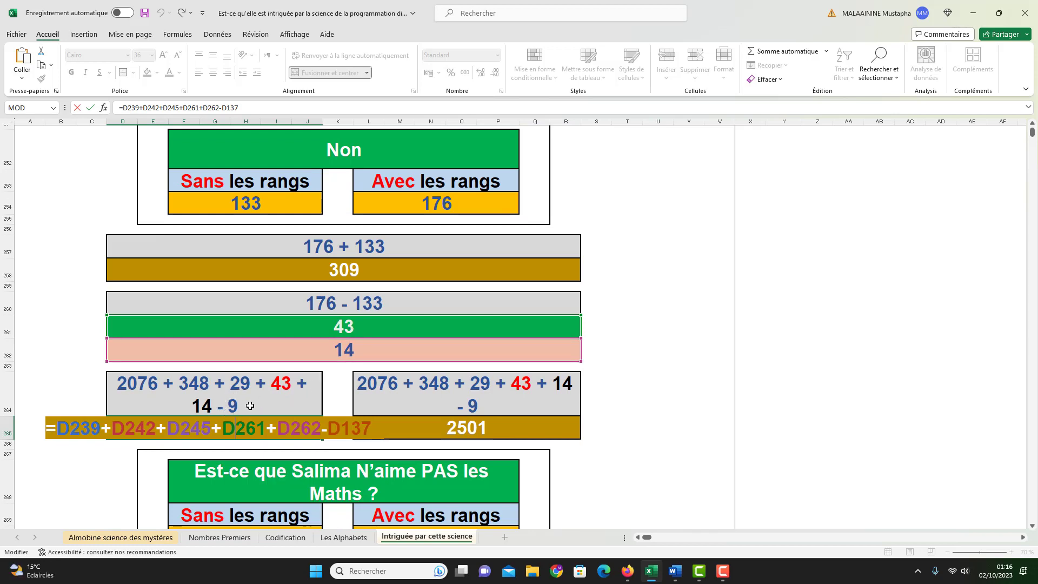
{"action": "scroll", "coordinate": [261, 379], "scroll_direction": "up", "scroll_amount": 20}
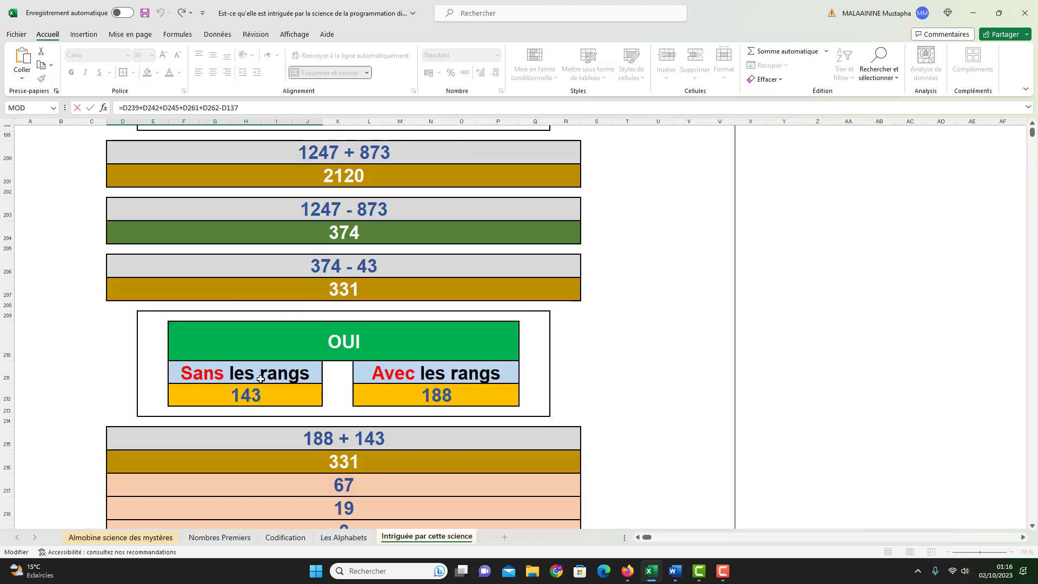
{"action": "scroll", "coordinate": [261, 379], "scroll_direction": "up", "scroll_amount": 15}
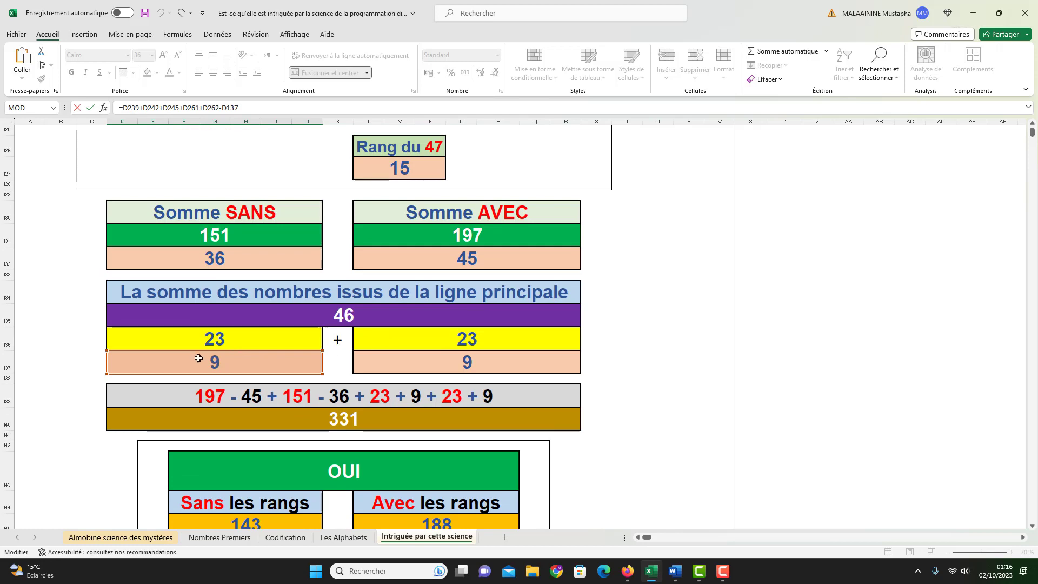
{"action": "key", "text": "Escape"}
{"action": "left_click", "coordinate": [199, 501]}
{"action": "left_click", "coordinate": [494, 496]}
- Inspect the sum formula in D274 and the difference formula in D277 below the Maths question
{"action": "scroll", "coordinate": [416, 474], "scroll_direction": "down", "scroll_amount": 4}
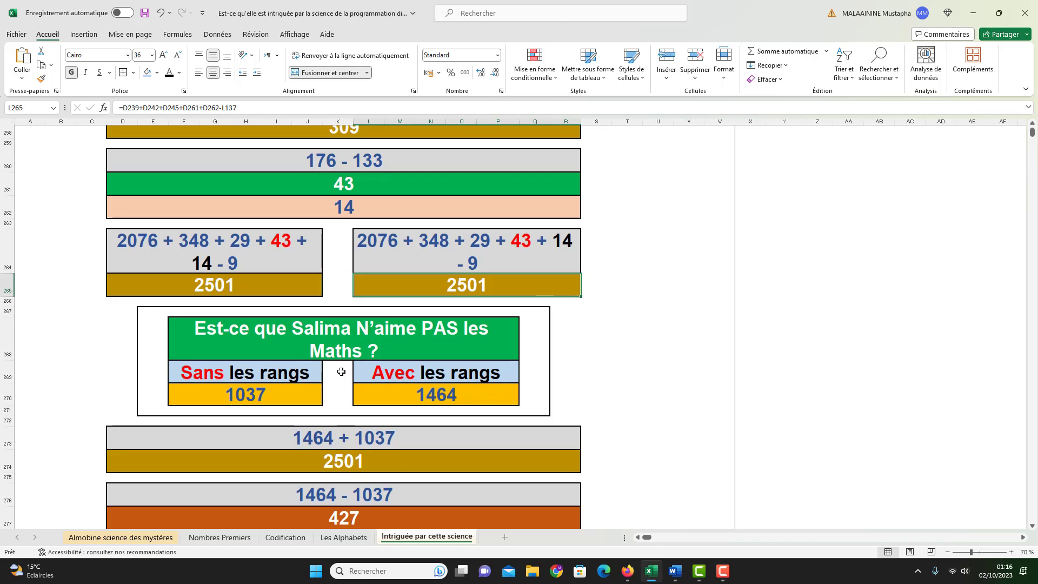
{"action": "left_click", "coordinate": [338, 461]}
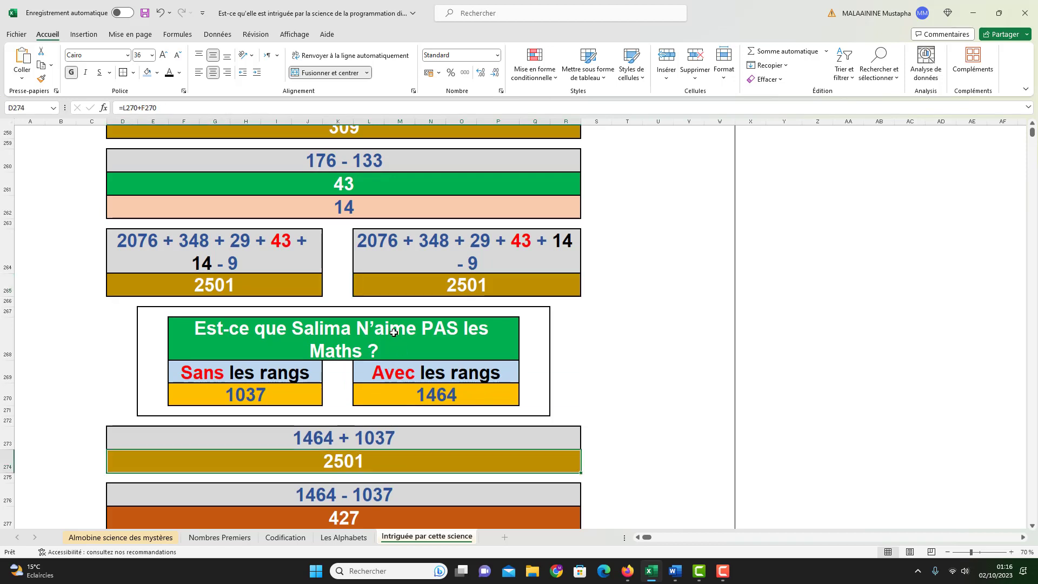
{"action": "scroll", "coordinate": [393, 332], "scroll_direction": "down", "scroll_amount": 2}
{"action": "left_click", "coordinate": [338, 519]}
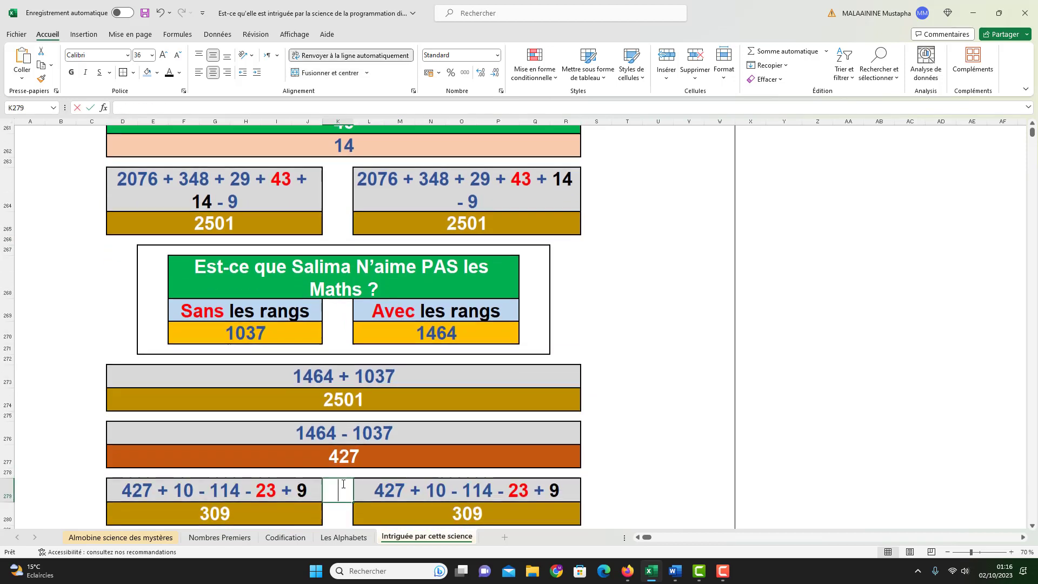
{"action": "double_click", "coordinate": [353, 458]}
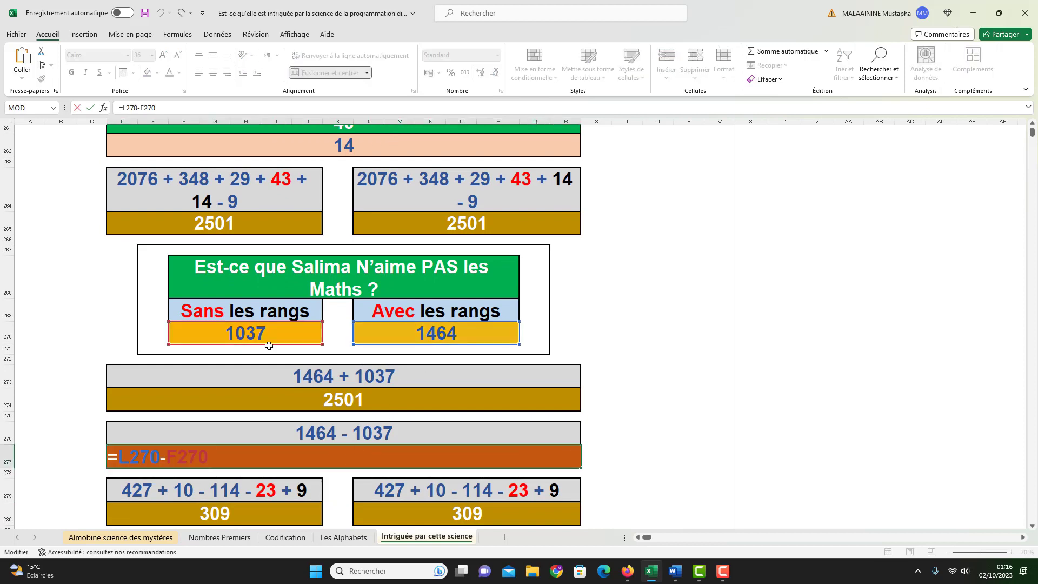
{"action": "key", "text": "Return"}
- Open the formula in D280 and trace its references to D277 and D246
{"action": "double_click", "coordinate": [232, 505]}
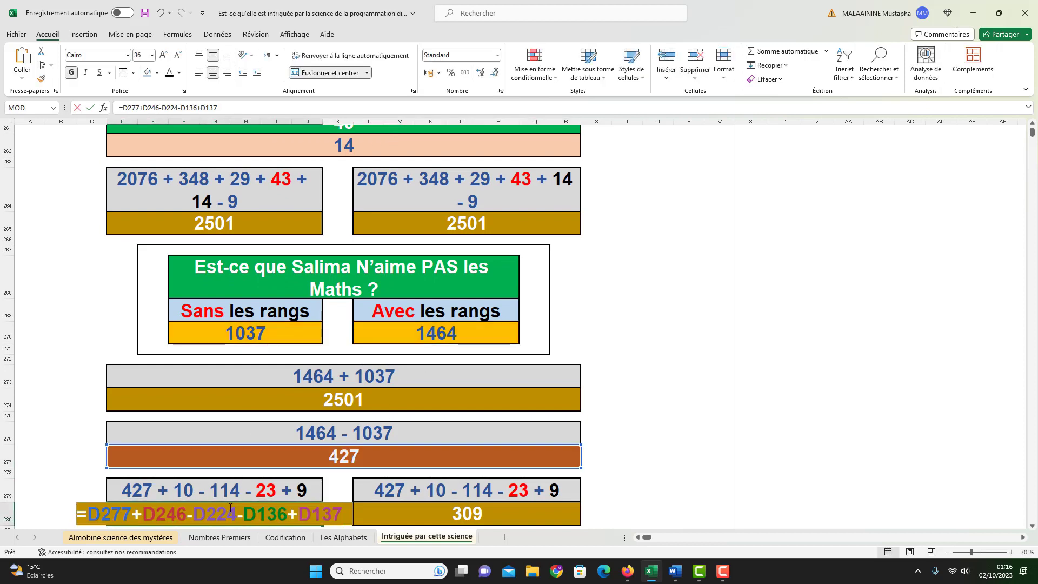
{"action": "scroll", "coordinate": [327, 456], "scroll_direction": "up", "scroll_amount": 9}
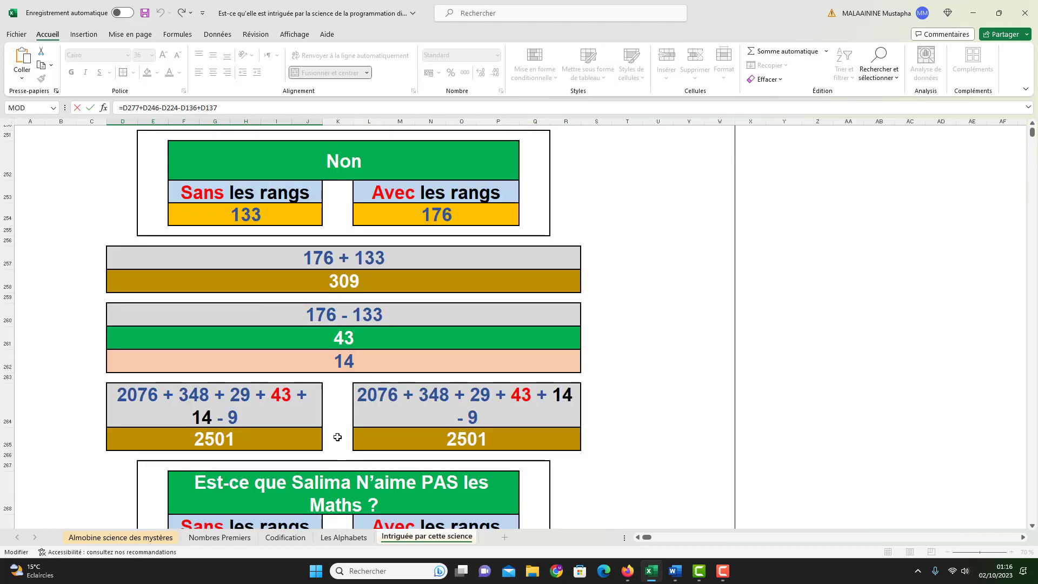
{"action": "scroll", "coordinate": [352, 366], "scroll_direction": "down", "scroll_amount": 6}
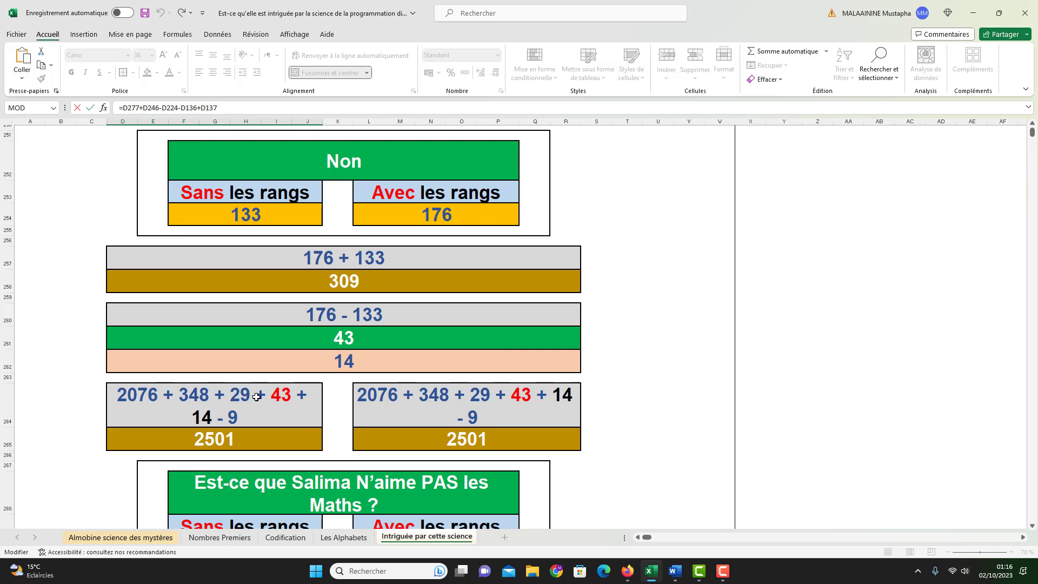
{"action": "scroll", "coordinate": [249, 397], "scroll_direction": "up", "scroll_amount": 4}
{"action": "scroll", "coordinate": [340, 302], "scroll_direction": "down", "scroll_amount": 8}
{"action": "scroll", "coordinate": [340, 302], "scroll_direction": "down", "scroll_amount": 1}
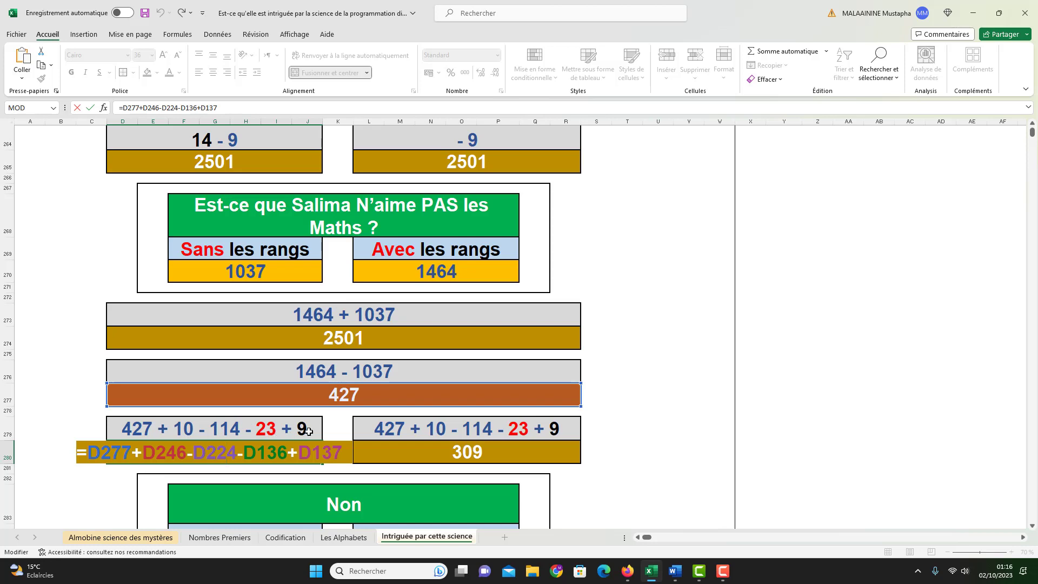
- Trace the D280 formula's remaining references to D224, D136 and D137, and check the parallel formula in L280
{"action": "scroll", "coordinate": [272, 423], "scroll_direction": "up", "scroll_amount": 20}
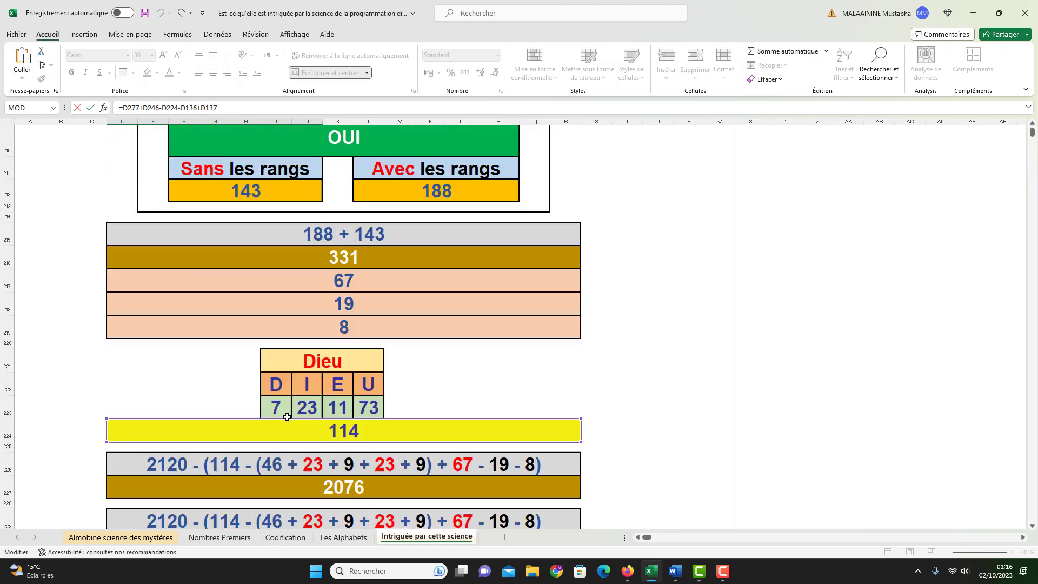
{"action": "scroll", "coordinate": [287, 417], "scroll_direction": "up", "scroll_amount": 20}
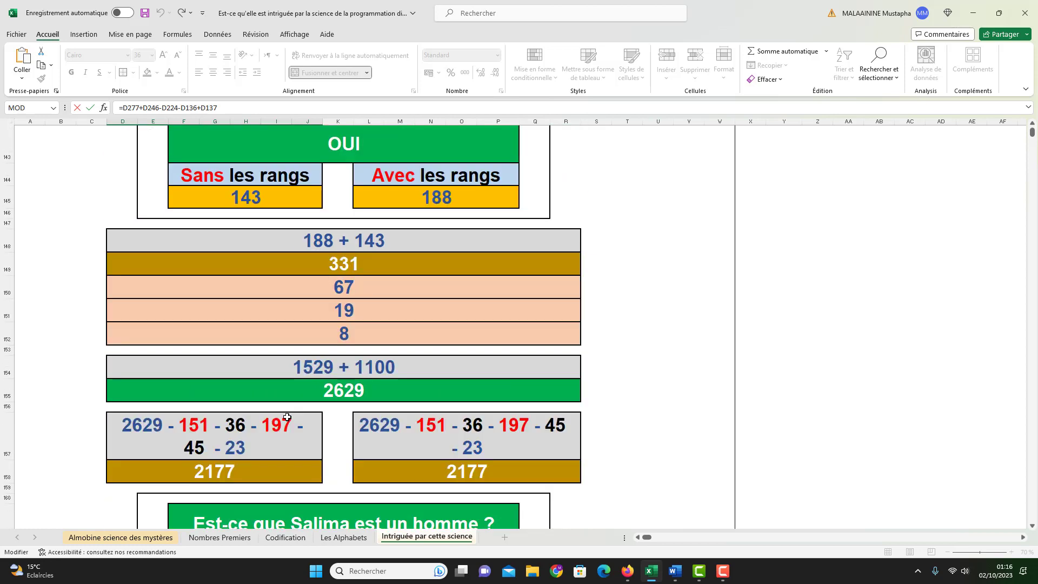
{"action": "scroll", "coordinate": [271, 471], "scroll_direction": "down", "scroll_amount": 2}
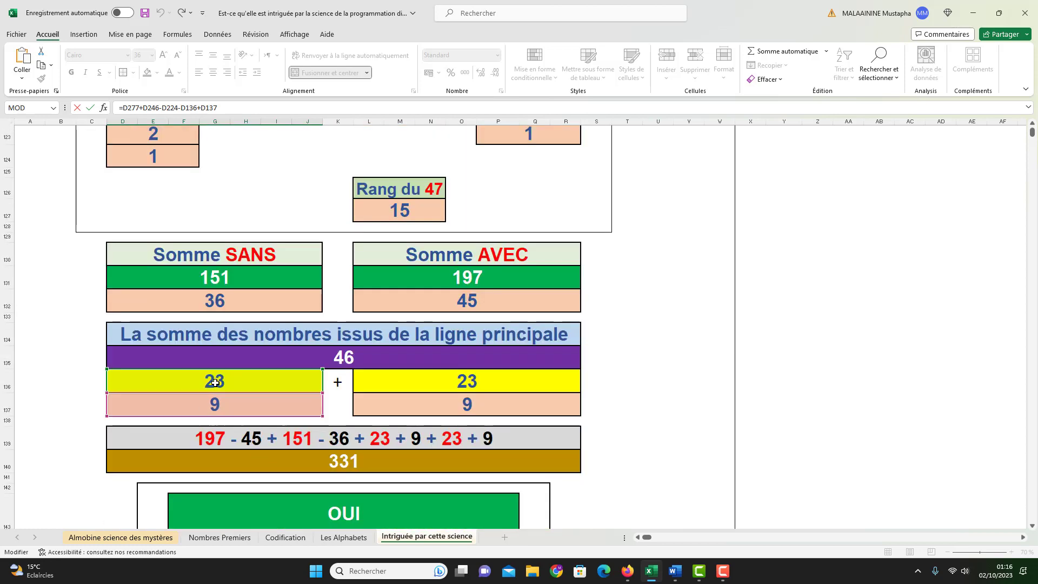
{"action": "key", "text": "Return"}
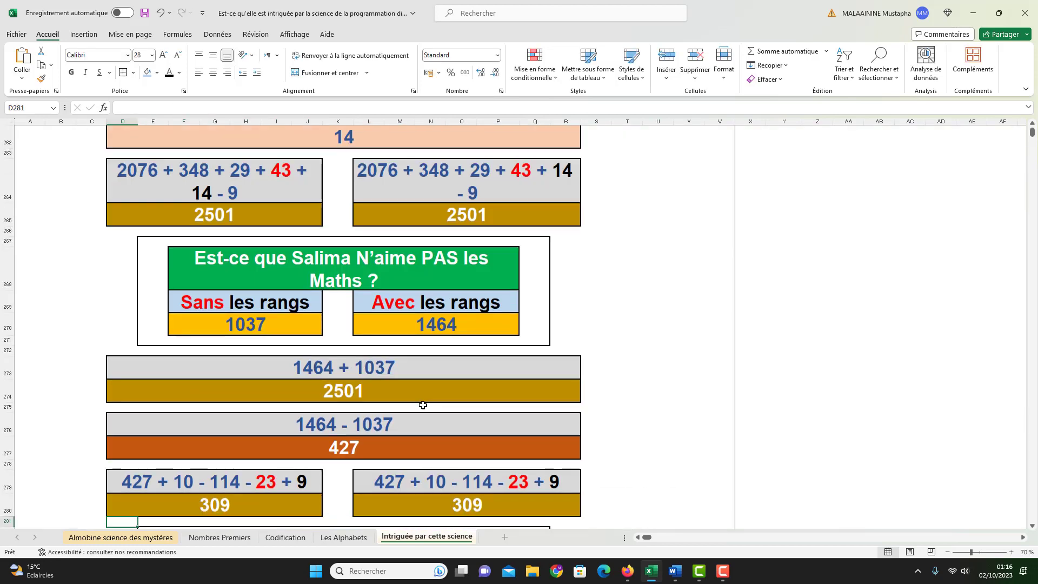
{"action": "left_click", "coordinate": [486, 503]}
- Inspect the sum formula in D289 below the Non table and highlight the Dieu table beneath it
{"action": "scroll", "coordinate": [490, 497], "scroll_direction": "down", "scroll_amount": 1}
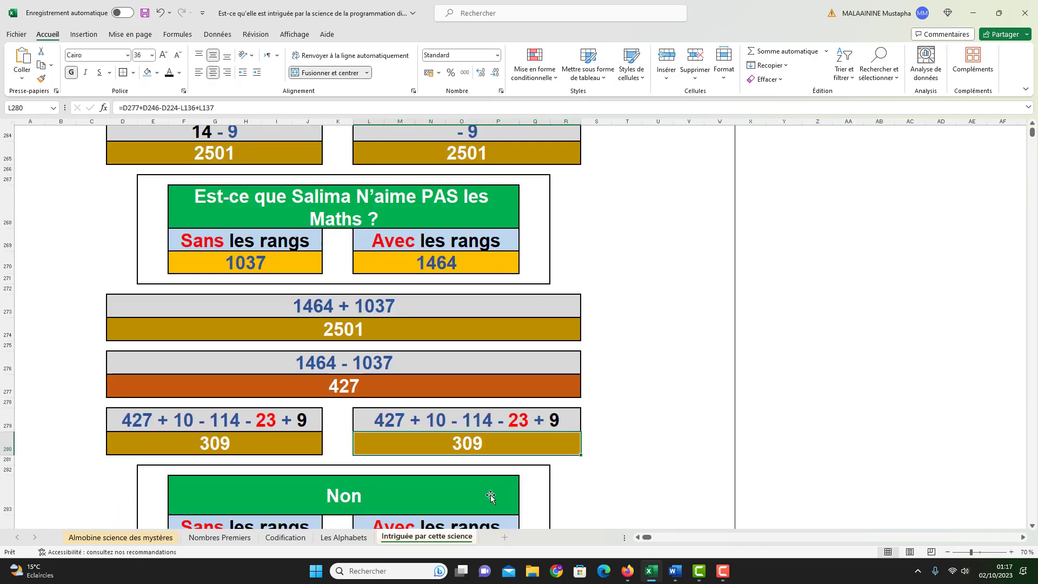
{"action": "scroll", "coordinate": [426, 407], "scroll_direction": "down", "scroll_amount": 3}
{"action": "left_click", "coordinate": [368, 433]}
{"action": "scroll", "coordinate": [373, 431], "scroll_direction": "down", "scroll_amount": 2}
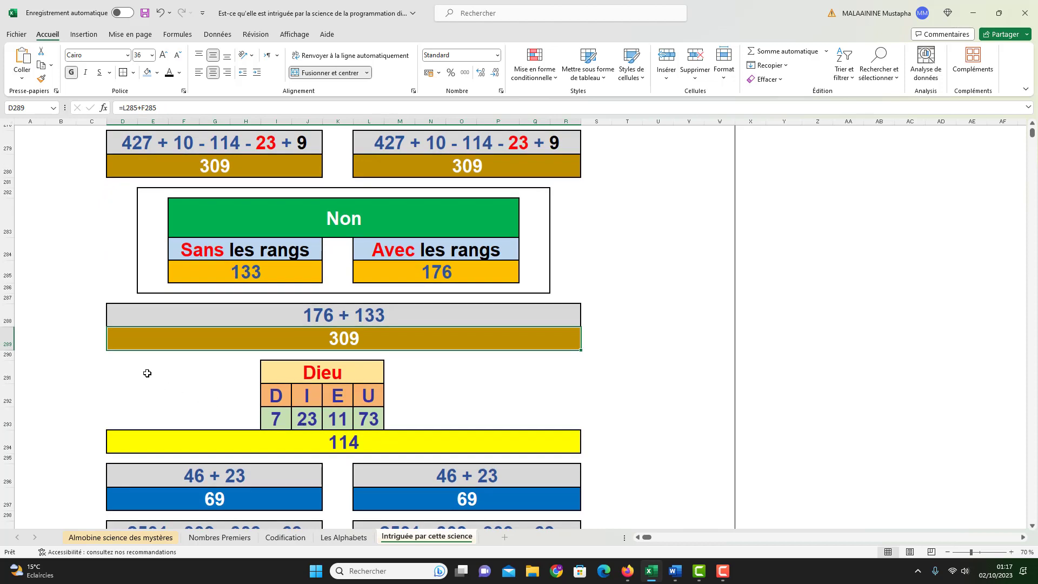
{"action": "left_click_drag", "start_coordinate": [146, 371], "coordinate": [514, 419]}
- Inspect the formula in D297 and trace its references to D135 and D136
{"action": "double_click", "coordinate": [245, 493]}
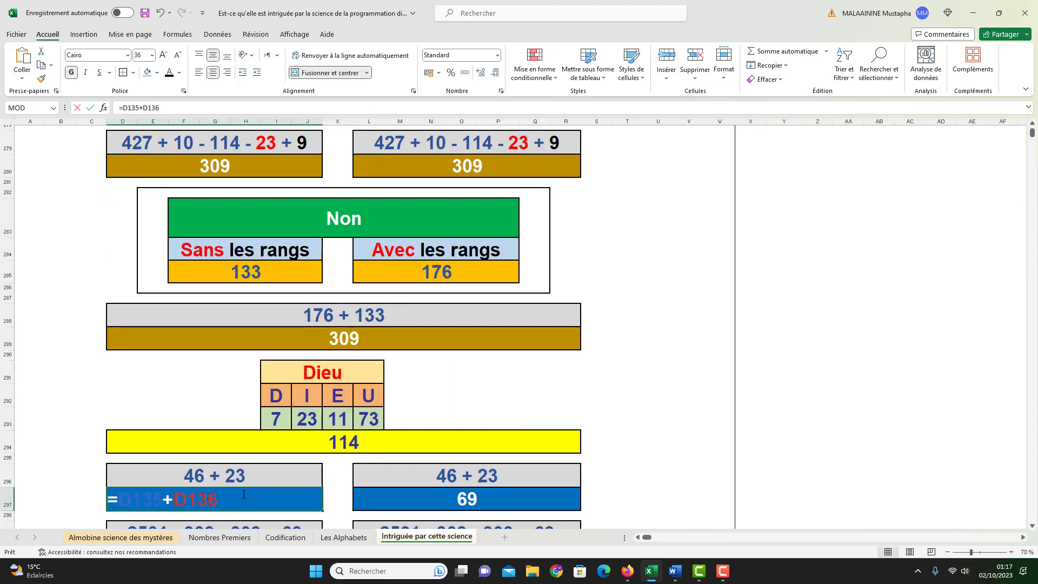
{"action": "scroll", "coordinate": [339, 404], "scroll_direction": "up", "scroll_amount": 15}
{"action": "scroll", "coordinate": [339, 404], "scroll_direction": "up", "scroll_amount": 20}
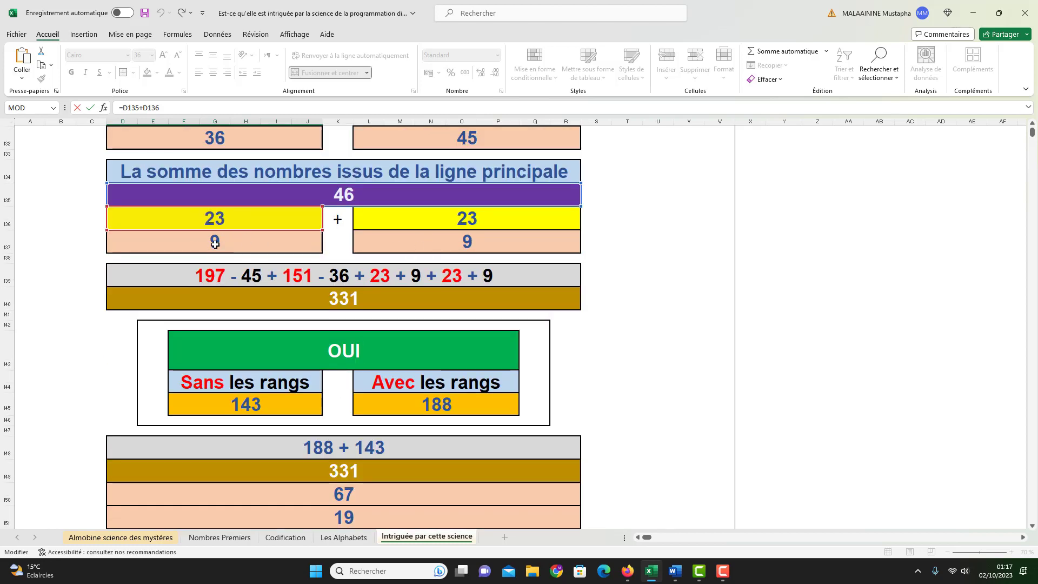
{"action": "key", "text": "Return"}
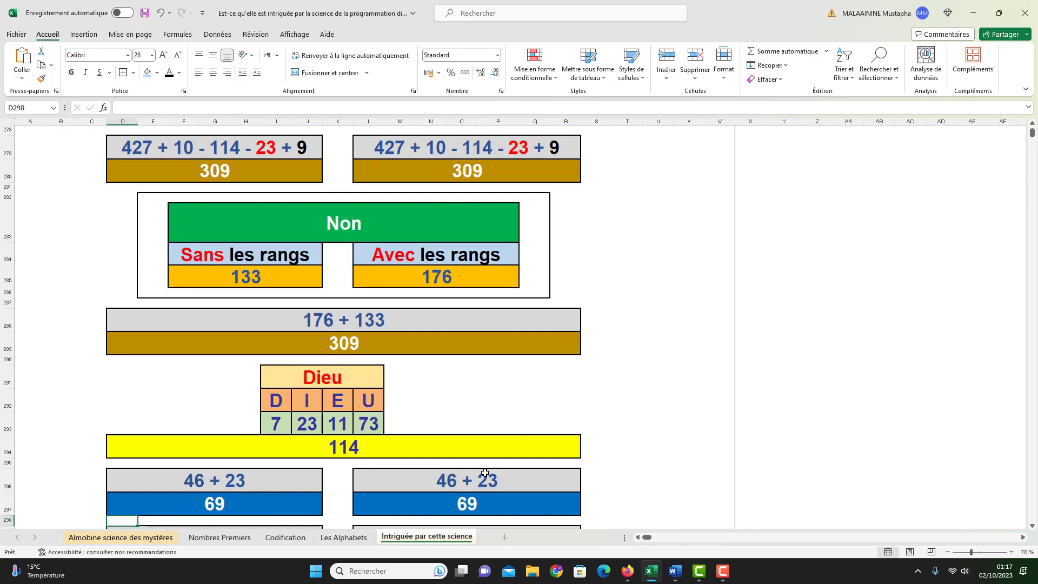
- Open the formula in D300 and trace its references to D274, D280, D289 and D297
{"action": "scroll", "coordinate": [485, 473], "scroll_direction": "down", "scroll_amount": 1}
{"action": "key", "text": "Down"}
{"action": "key", "text": "Down"}
{"action": "key", "text": "F2"}
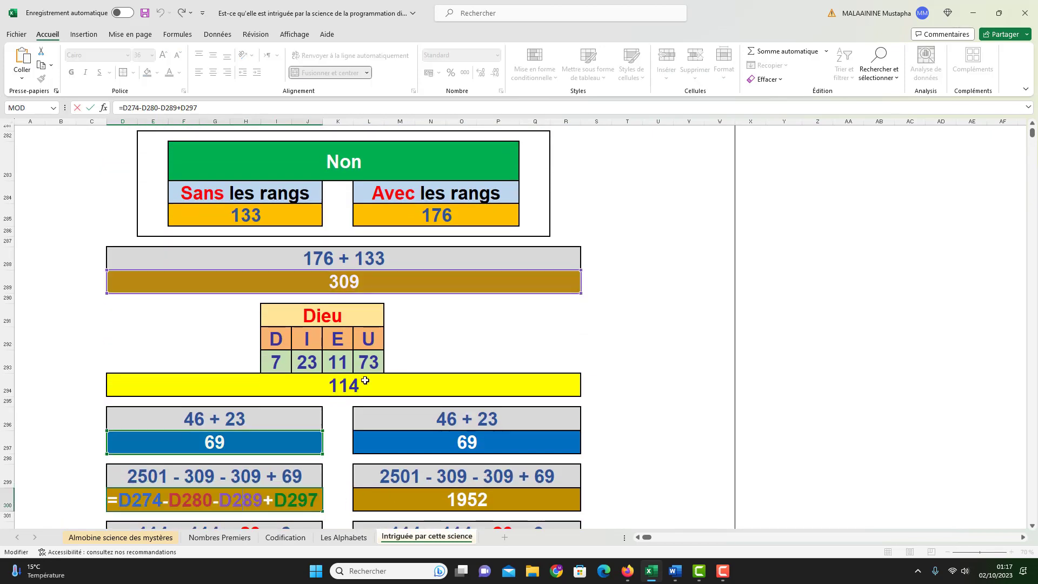
{"action": "scroll", "coordinate": [339, 413], "scroll_direction": "up", "scroll_amount": 6}
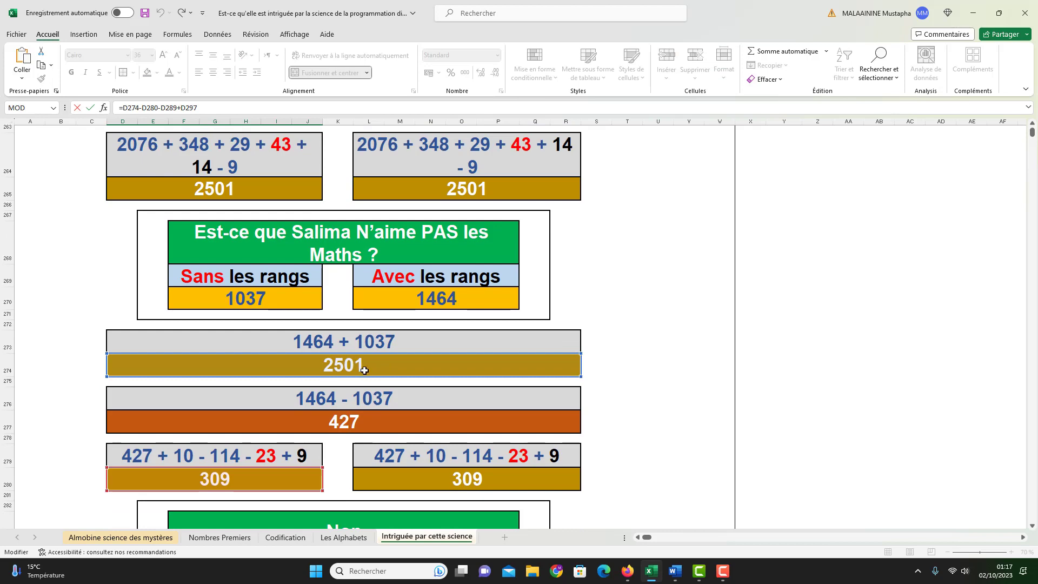
{"action": "scroll", "coordinate": [364, 370], "scroll_direction": "down", "scroll_amount": 3}
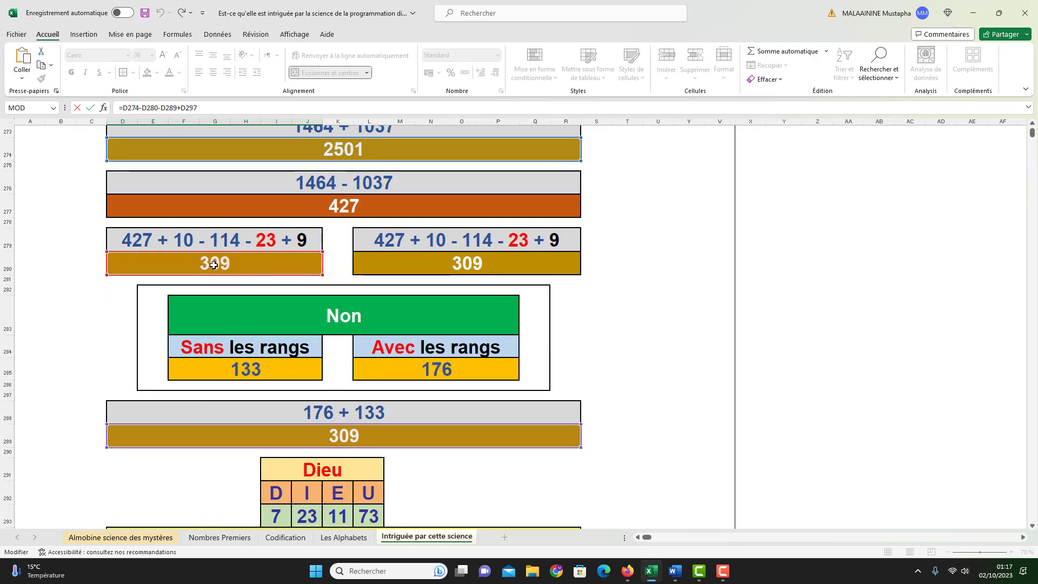
{"action": "scroll", "coordinate": [315, 289], "scroll_direction": "down", "scroll_amount": 3}
{"action": "scroll", "coordinate": [323, 289], "scroll_direction": "down", "scroll_amount": 1}
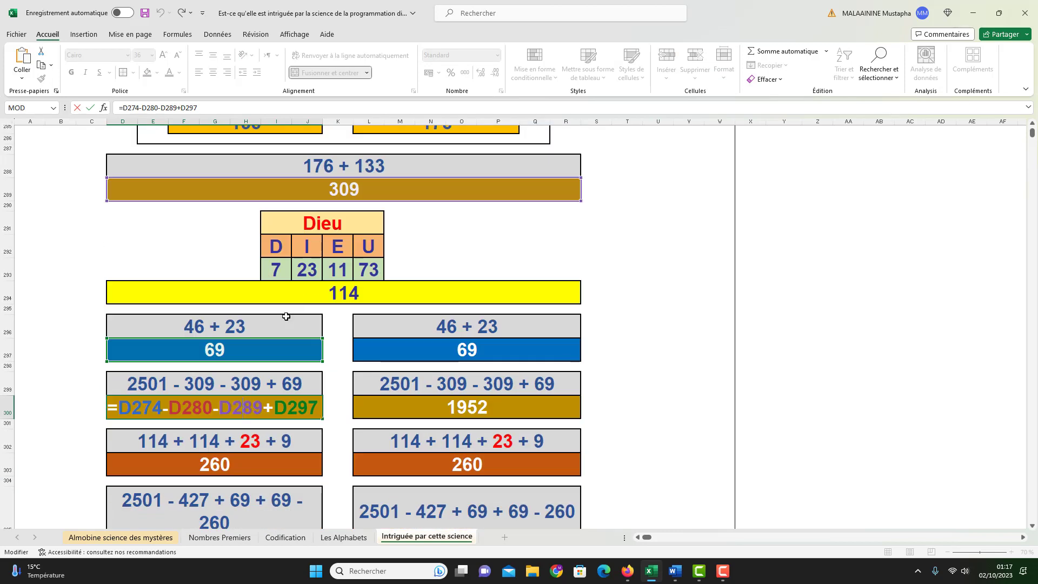
{"action": "key", "text": "Return"}
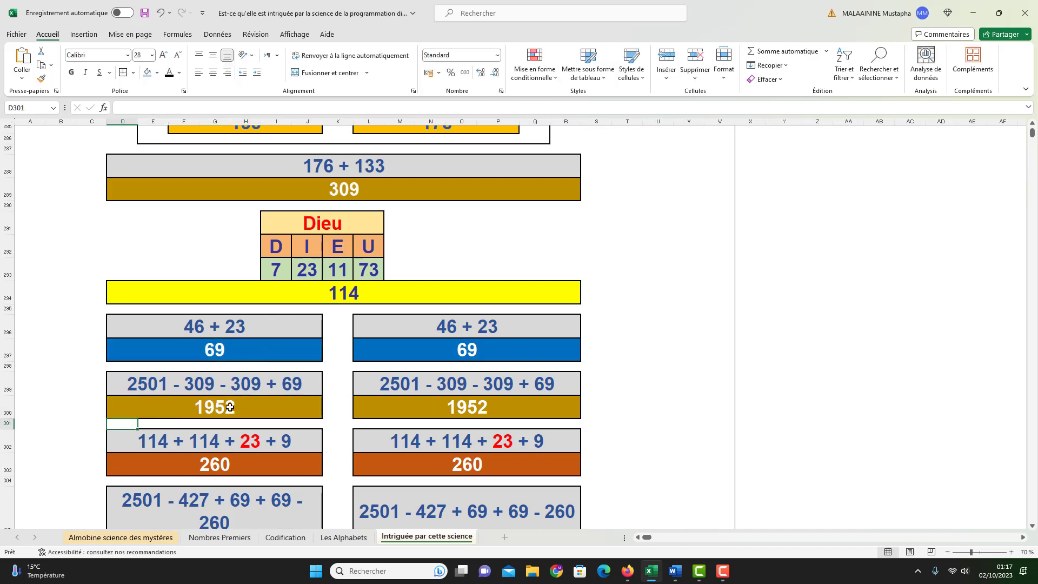
- Compare the D300 formula with its parallel in L300, and inspect the formula in D303
{"action": "left_click", "coordinate": [224, 409]}
{"action": "left_click", "coordinate": [423, 406]}
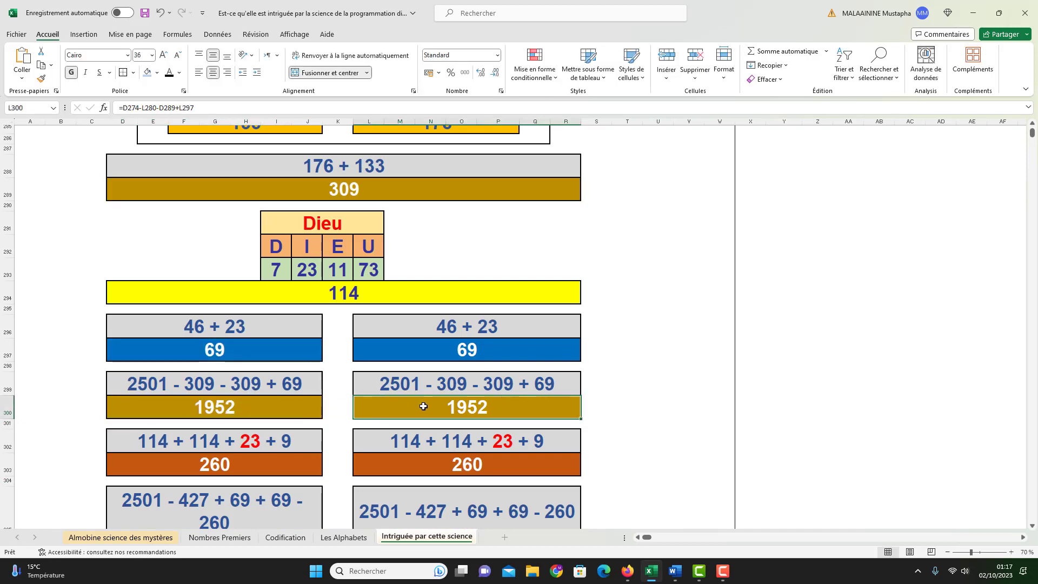
{"action": "double_click", "coordinate": [220, 462]}
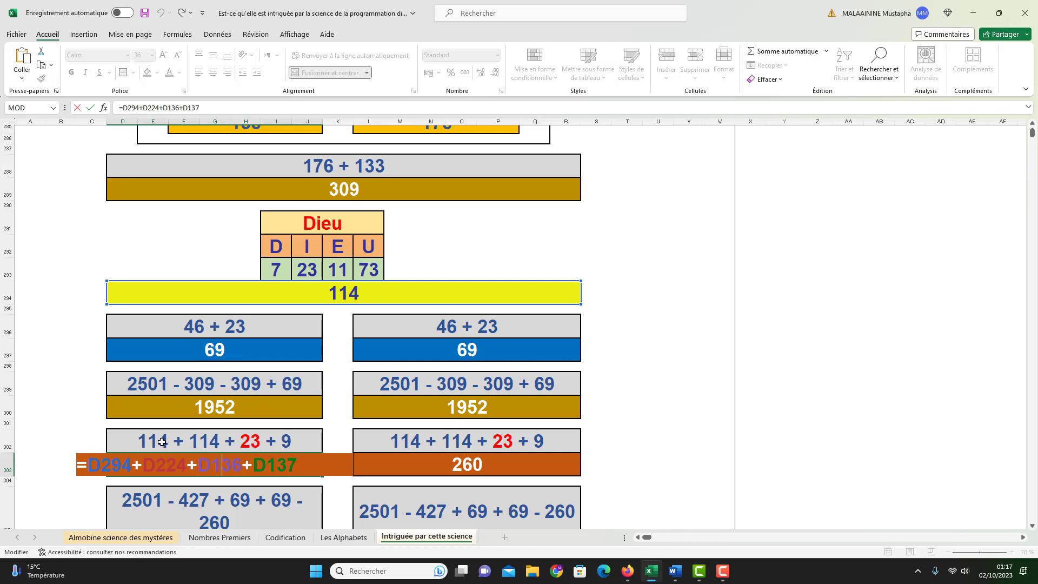
{"action": "key", "text": "Return"}
- Open the formula in D306 and trace its references to D274, D277, D297, L297 and D303
{"action": "scroll", "coordinate": [175, 469], "scroll_direction": "down", "scroll_amount": 2}
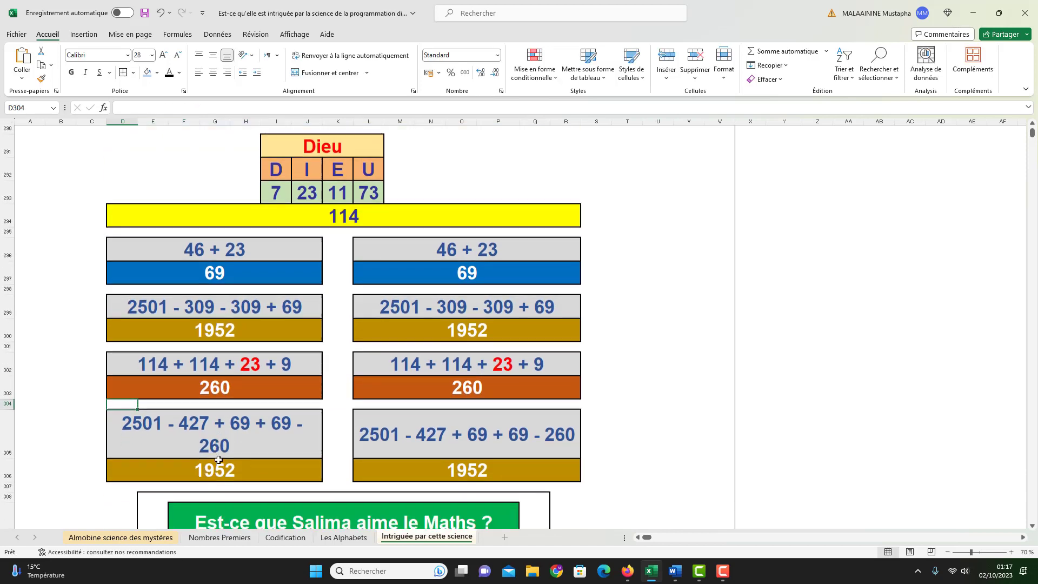
{"action": "double_click", "coordinate": [219, 459]}
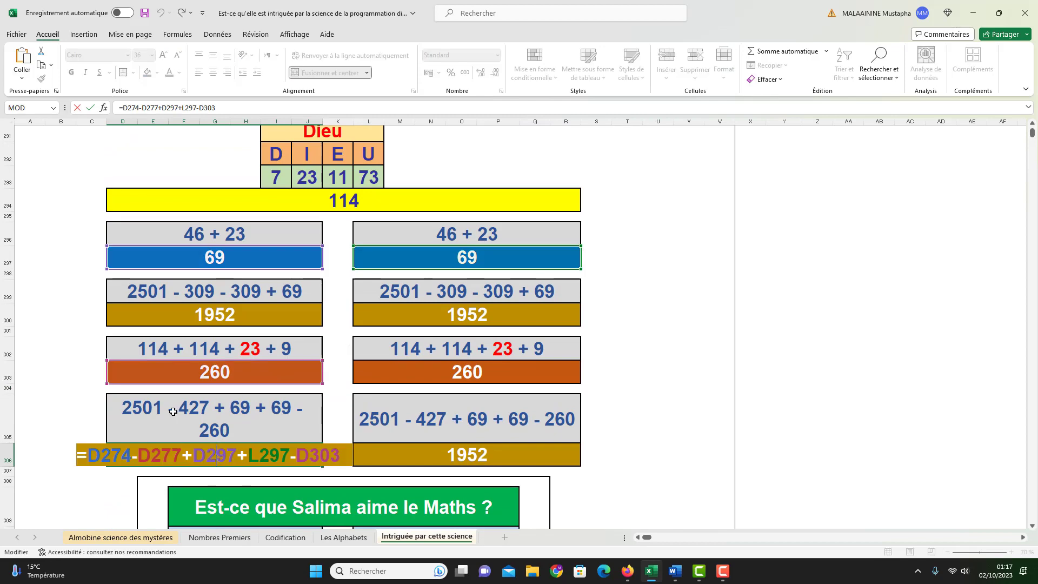
{"action": "scroll", "coordinate": [165, 418], "scroll_direction": "up", "scroll_amount": 8}
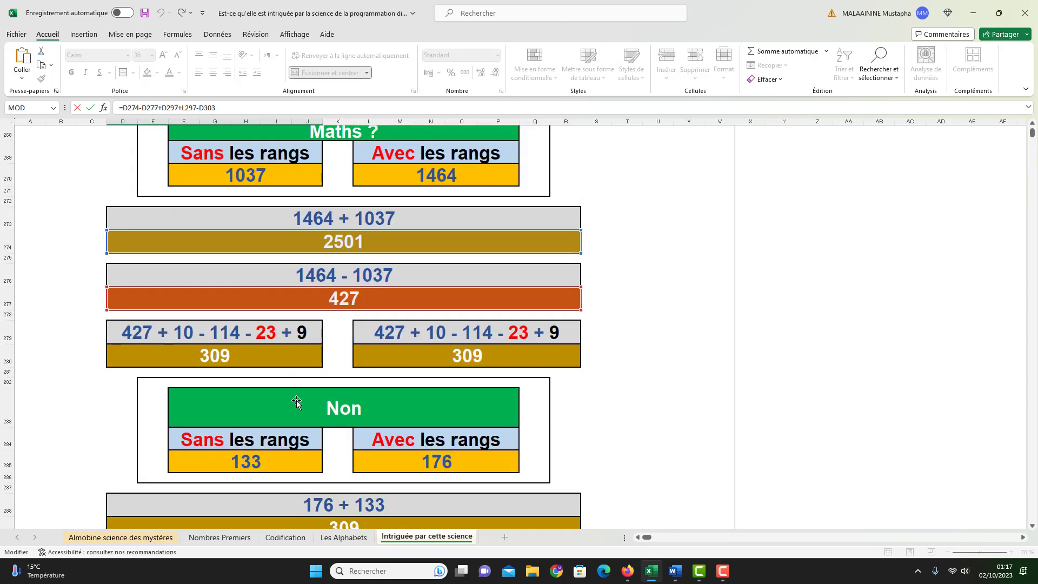
{"action": "scroll", "coordinate": [360, 266], "scroll_direction": "down", "scroll_amount": 1}
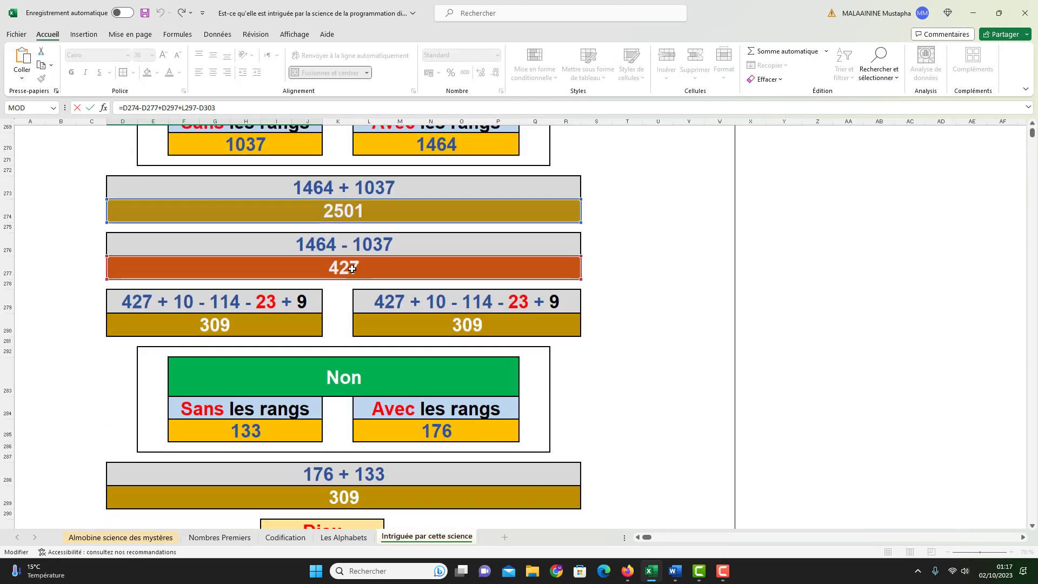
{"action": "scroll", "coordinate": [345, 268], "scroll_direction": "down", "scroll_amount": 5}
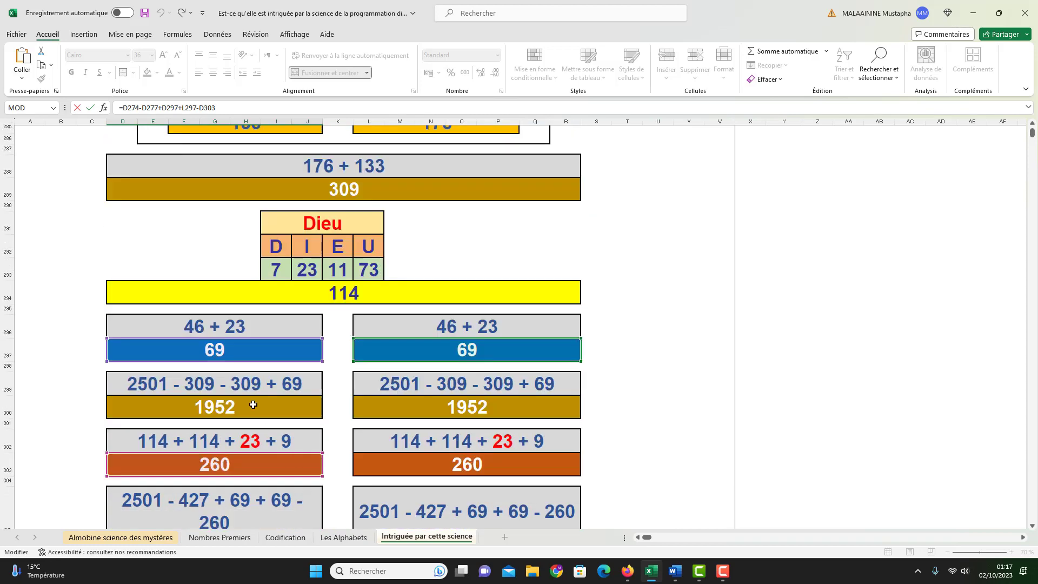
{"action": "scroll", "coordinate": [306, 381], "scroll_direction": "up", "scroll_amount": 6}
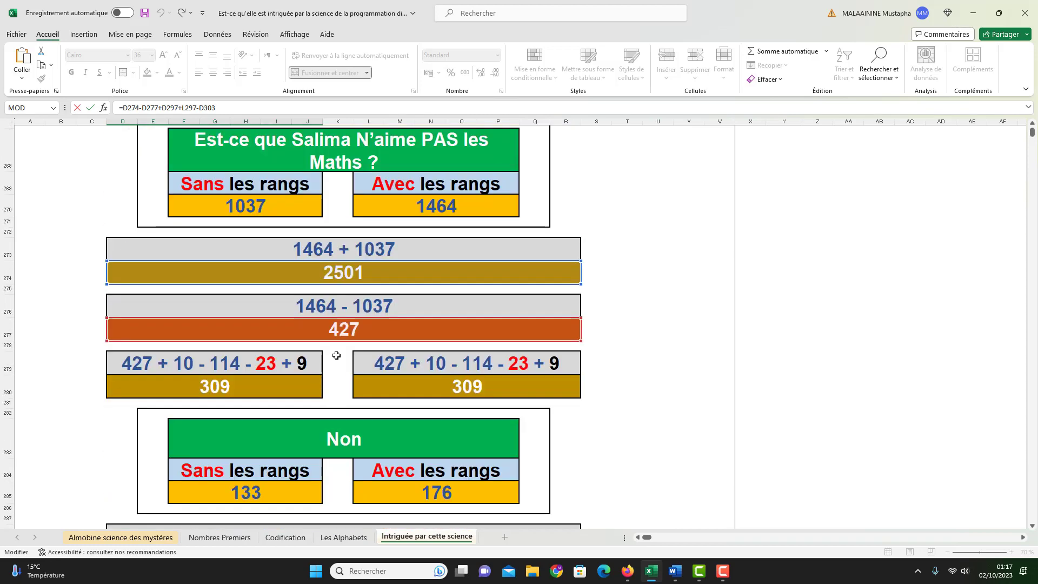
{"action": "scroll", "coordinate": [347, 344], "scroll_direction": "down", "scroll_amount": 8}
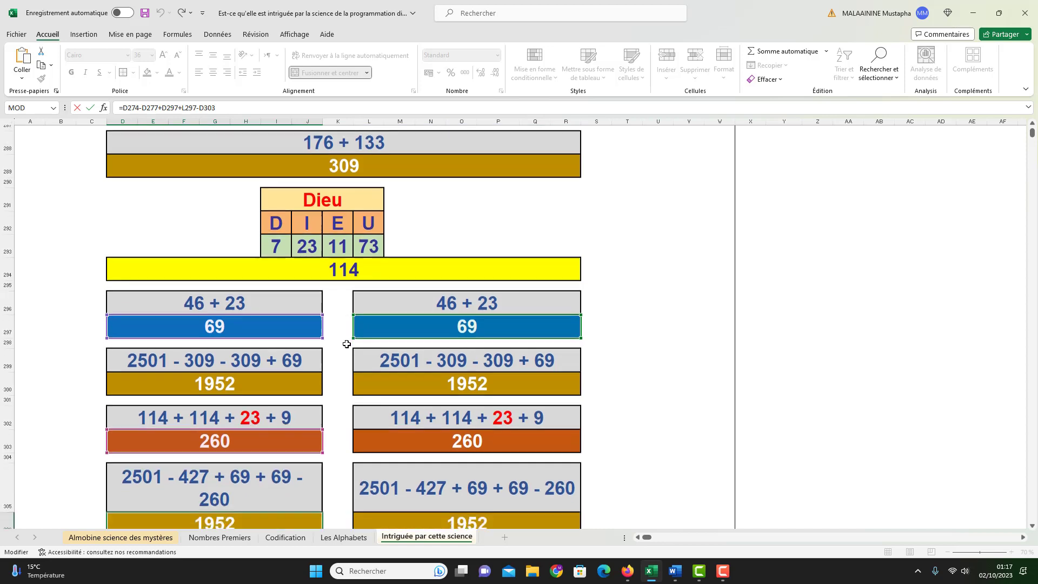
{"action": "scroll", "coordinate": [346, 344], "scroll_direction": "down", "scroll_amount": 1}
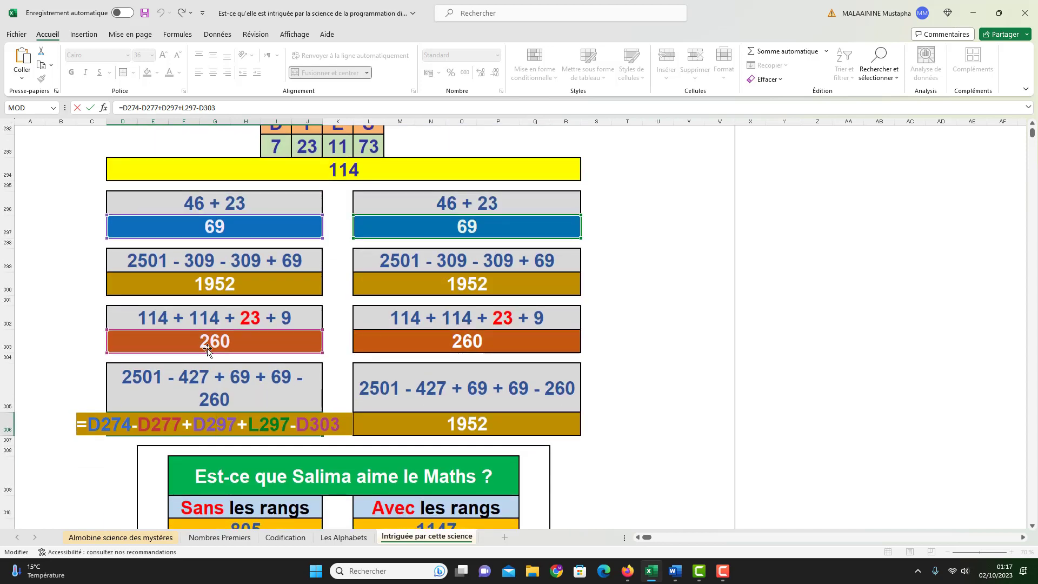
{"action": "key", "text": "Return"}
- Check the parallel formula in L306 against the formulas in L300 and D300
{"action": "left_click", "coordinate": [494, 423]}
{"action": "left_click", "coordinate": [460, 279]}
{"action": "left_click", "coordinate": [247, 292]}
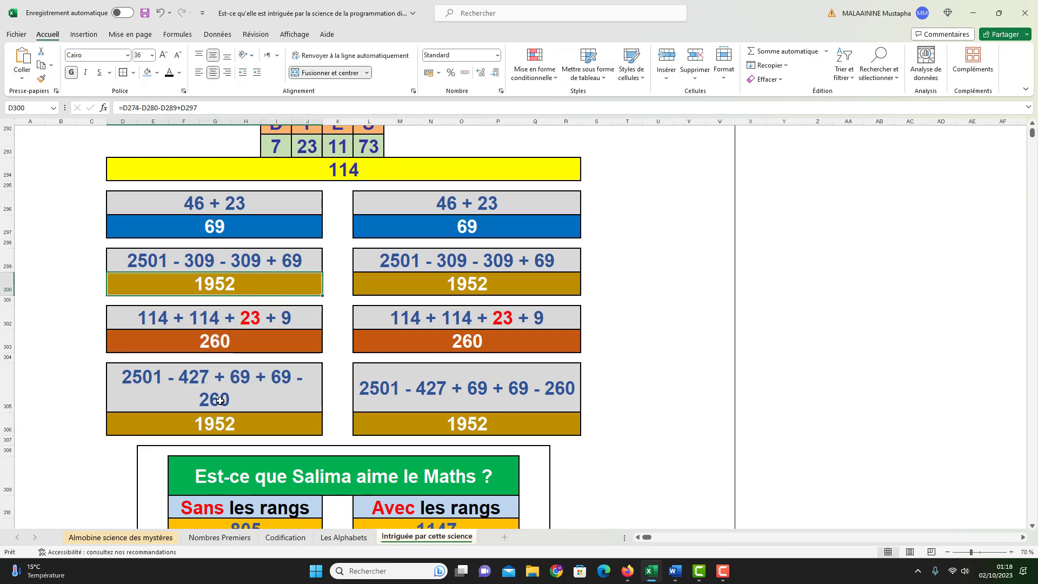
- Inspect the sum formula in D315 below the "Est-ce que Salima aime le Maths ?" table
{"action": "scroll", "coordinate": [220, 401], "scroll_direction": "down", "scroll_amount": 1}
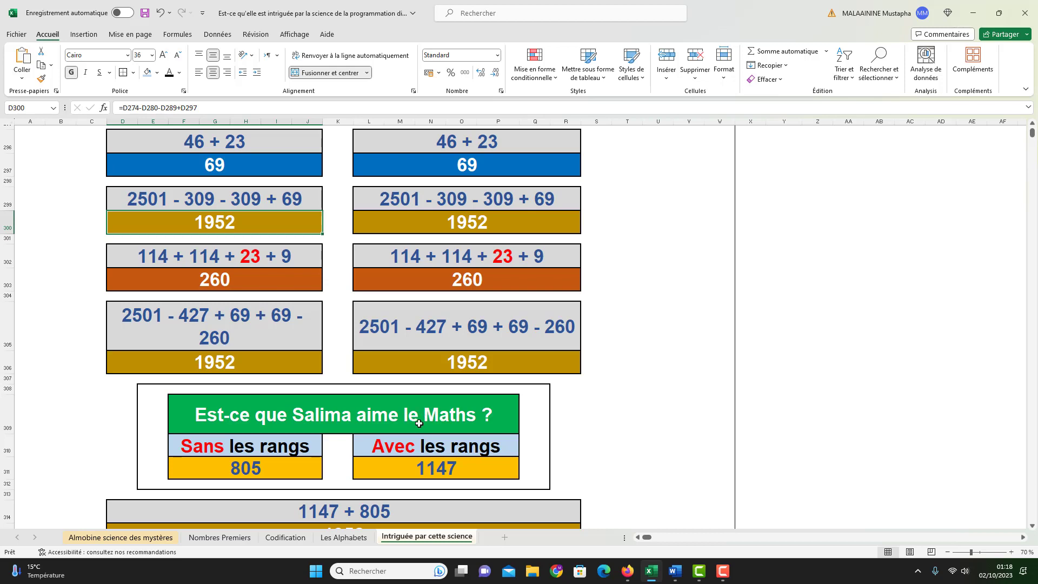
{"action": "scroll", "coordinate": [419, 424], "scroll_direction": "down", "scroll_amount": 1}
{"action": "left_click", "coordinate": [357, 480]}
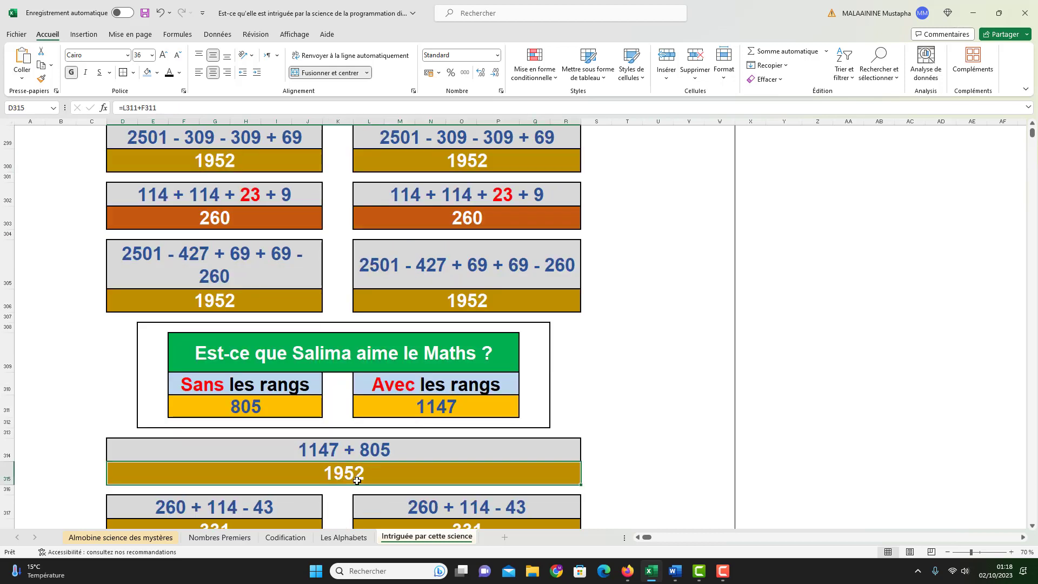
- Open the formula in D318, trace its references to D303 and D261, and check the parallel formula in L318
{"action": "scroll", "coordinate": [357, 480], "scroll_direction": "down", "scroll_amount": 1}
{"action": "double_click", "coordinate": [232, 470]}
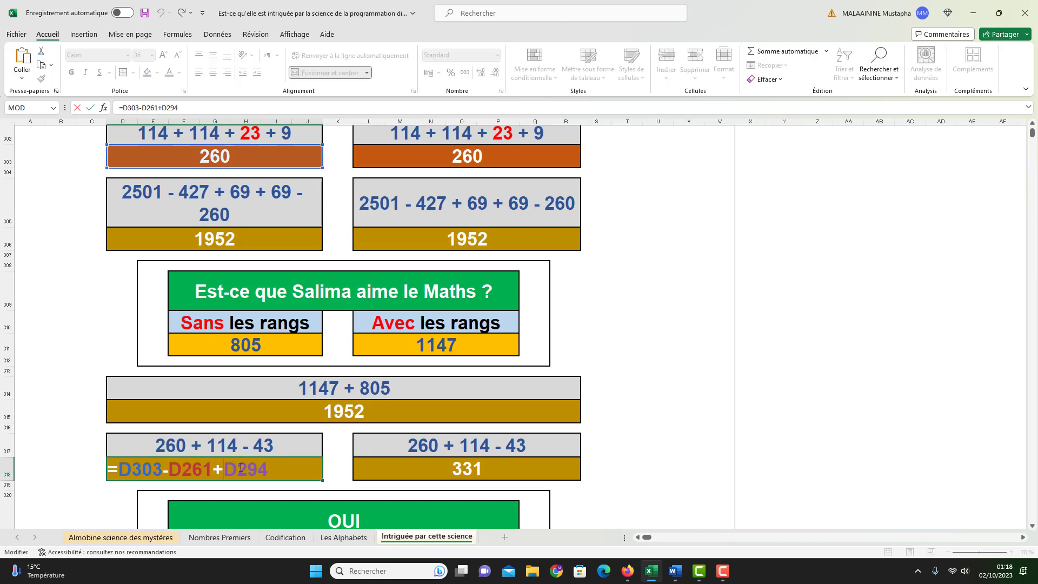
{"action": "scroll", "coordinate": [309, 437], "scroll_direction": "up", "scroll_amount": 2}
{"action": "scroll", "coordinate": [239, 361], "scroll_direction": "down", "scroll_amount": 2}
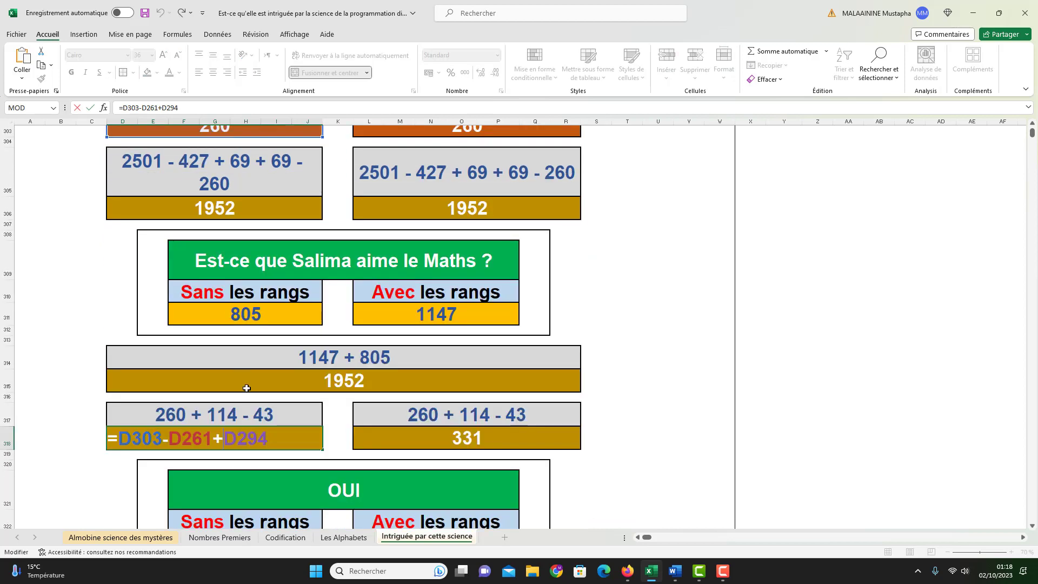
{"action": "scroll", "coordinate": [241, 416], "scroll_direction": "up", "scroll_amount": 6}
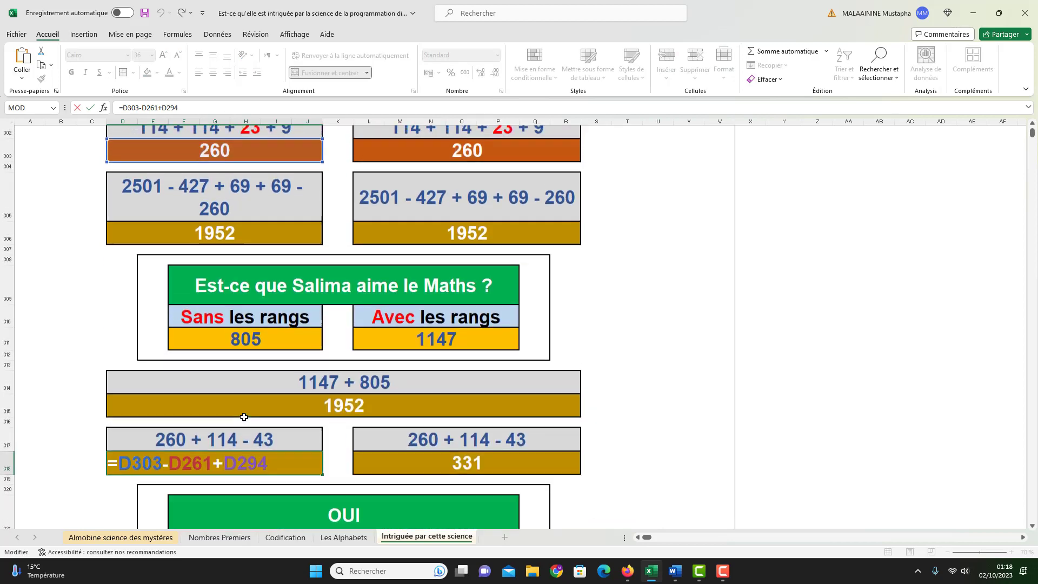
{"action": "scroll", "coordinate": [391, 415], "scroll_direction": "up", "scroll_amount": 9}
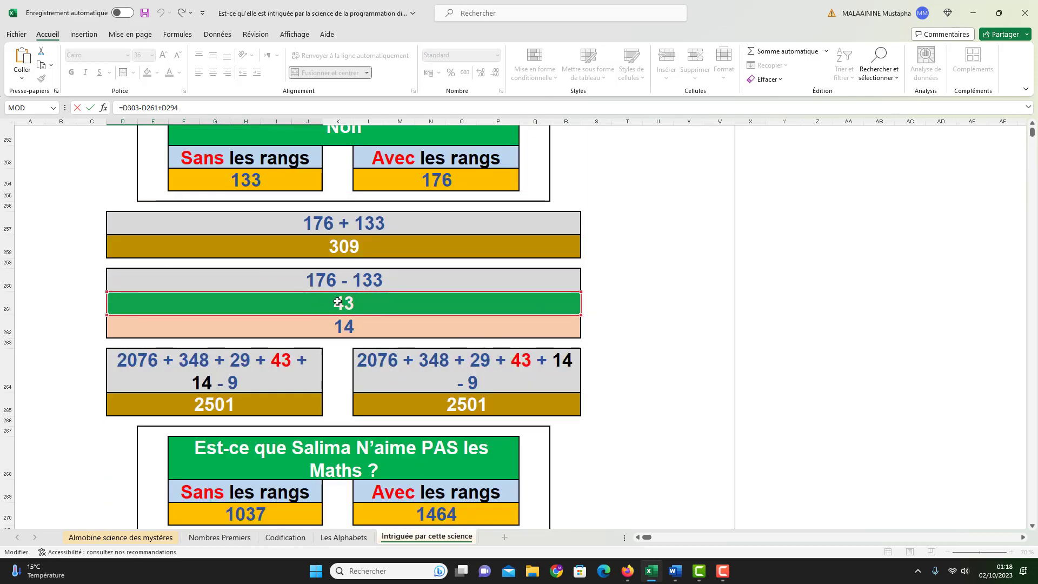
{"action": "key", "text": "Return"}
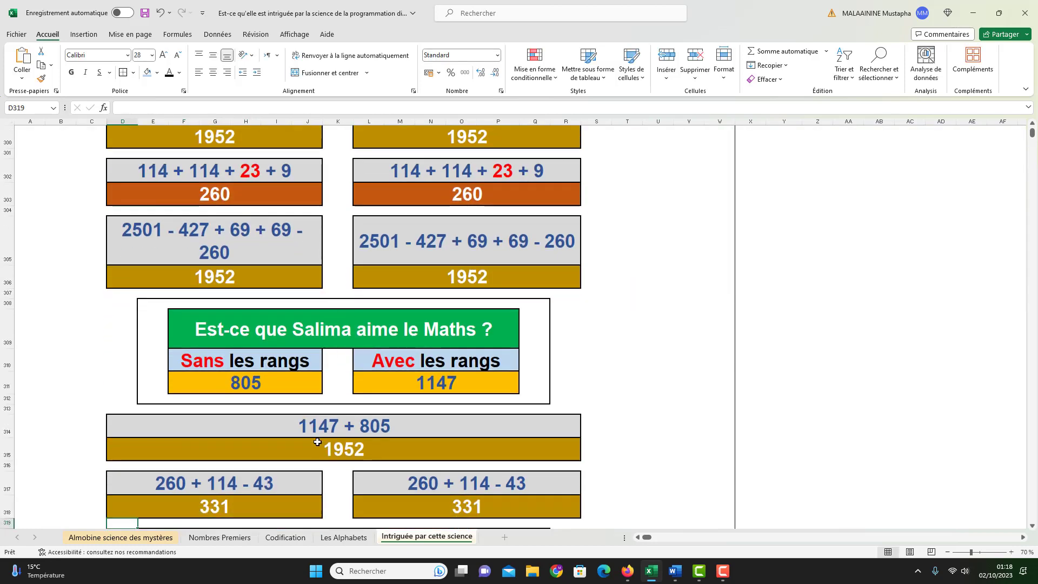
{"action": "left_click", "coordinate": [257, 507]}
{"action": "left_click", "coordinate": [432, 507]}
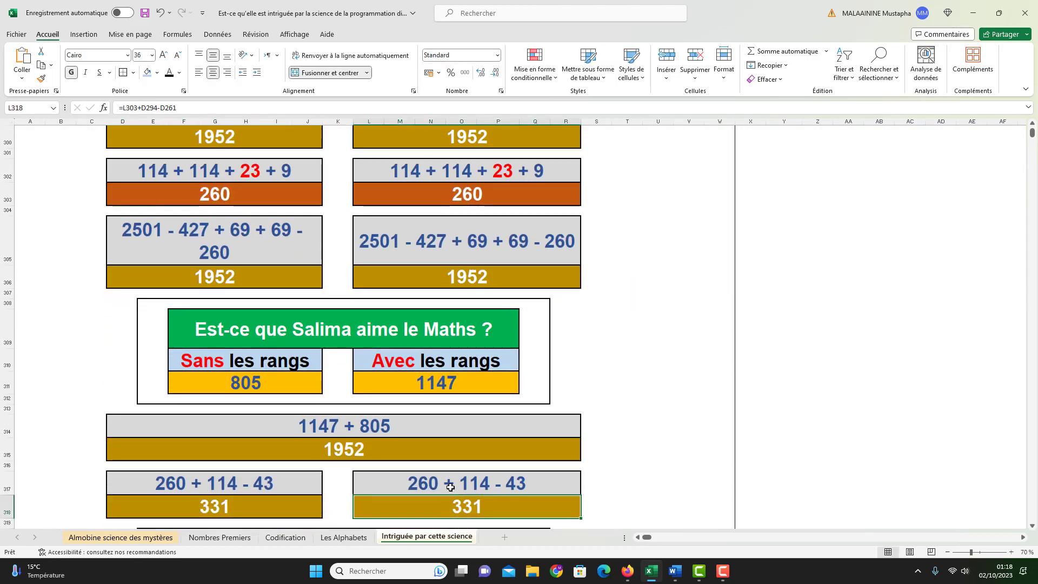
- Highlight the first OUI table with its sum rows, and go through the result cells D327 to D330
{"action": "scroll", "coordinate": [451, 487], "scroll_direction": "down", "scroll_amount": 3}
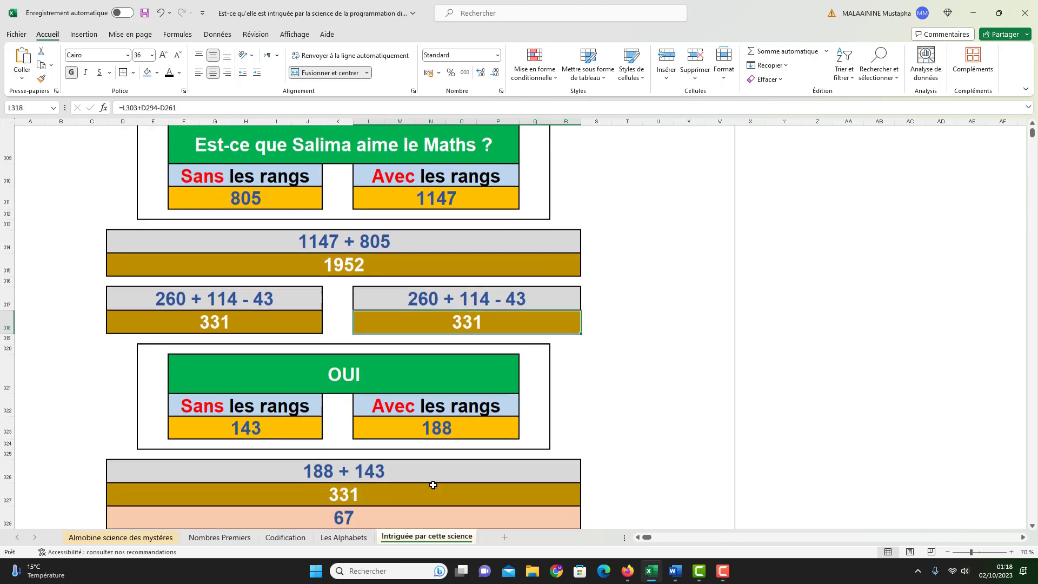
{"action": "scroll", "coordinate": [205, 351], "scroll_direction": "down", "scroll_amount": 1}
{"action": "left_click_drag", "start_coordinate": [109, 290], "coordinate": [573, 516]}
{"action": "scroll", "coordinate": [348, 357], "scroll_direction": "down", "scroll_amount": 2}
{"action": "left_click", "coordinate": [342, 338]}
{"action": "left_click", "coordinate": [344, 363]}
{"action": "left_click", "coordinate": [339, 384]}
{"action": "left_click", "coordinate": [343, 409]}
- Open the difference formula in D333 and trace its references to L311 and F311
{"action": "double_click", "coordinate": [344, 462]}
{"action": "scroll", "coordinate": [405, 427], "scroll_direction": "up", "scroll_amount": 6}
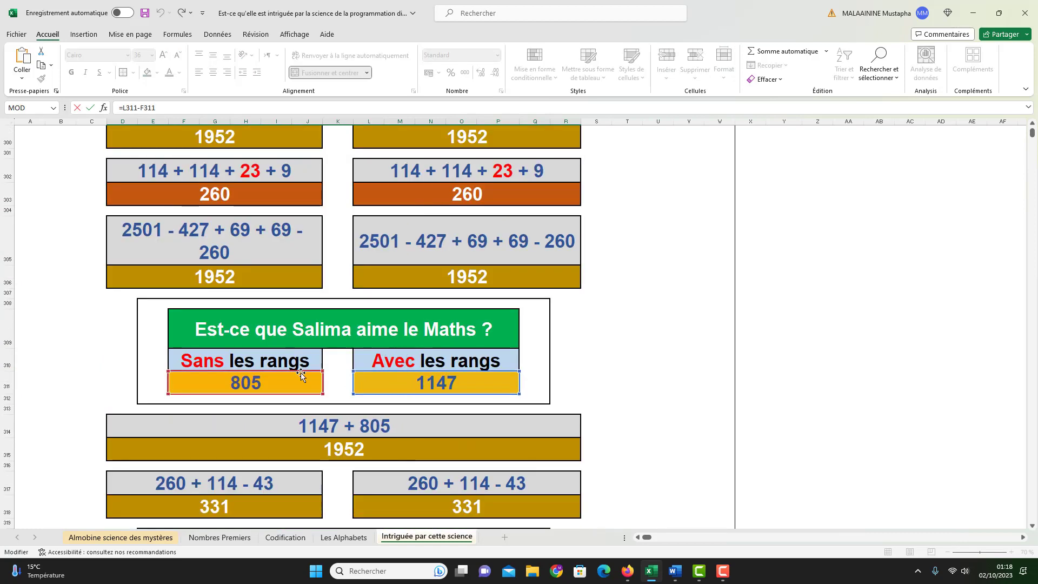
{"action": "key", "text": "Escape"}
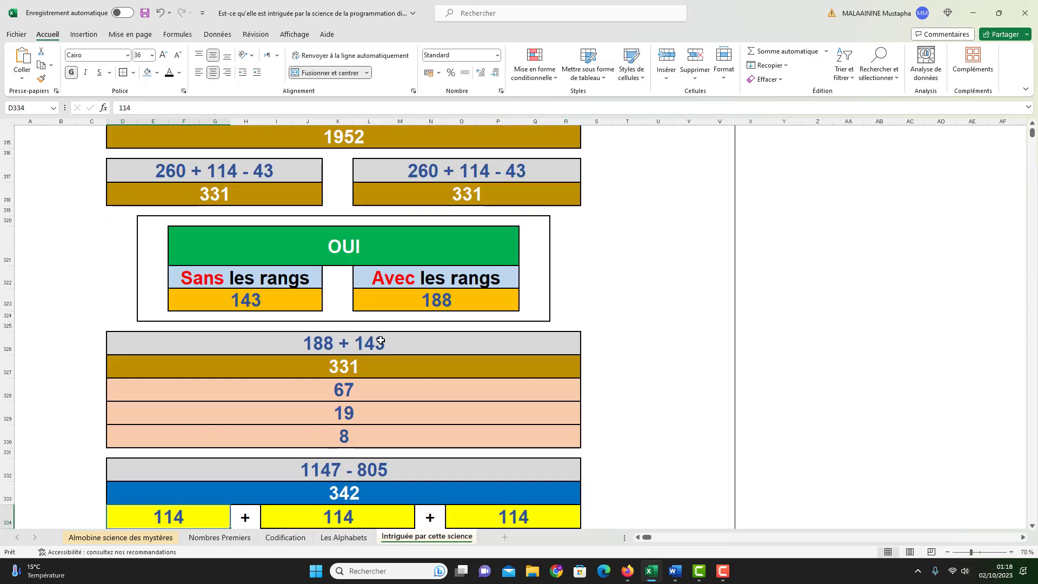
{"action": "scroll", "coordinate": [349, 429], "scroll_direction": "down", "scroll_amount": 1}
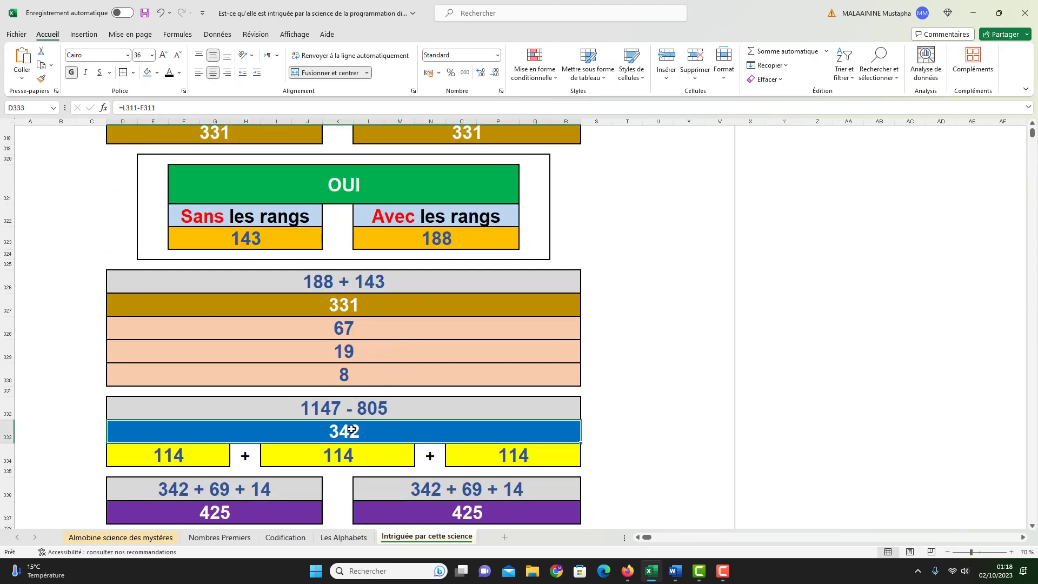
- Check the three yellow addend cells in row 334 one after another
{"action": "left_click", "coordinate": [198, 453]}
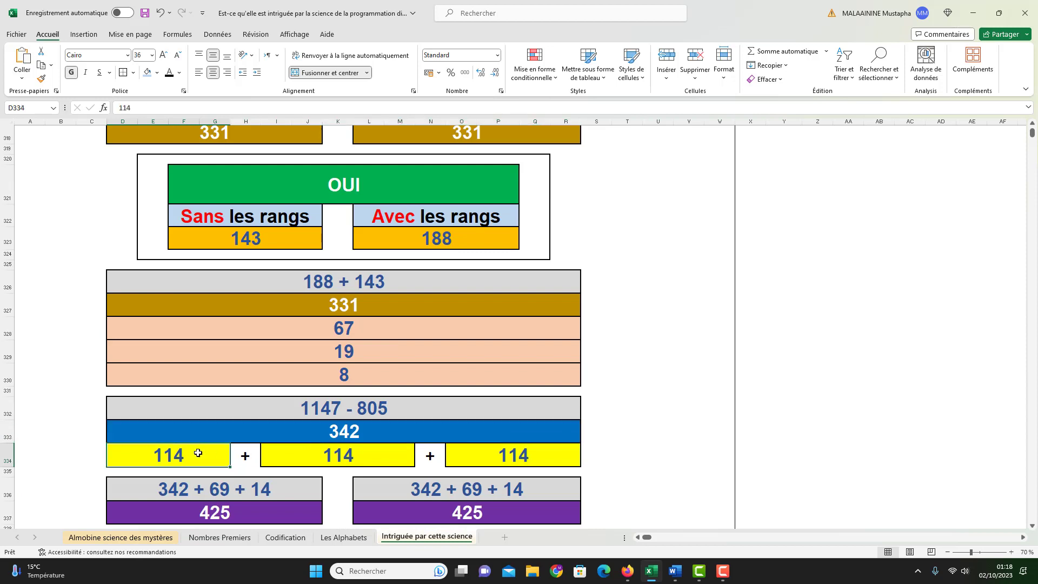
{"action": "left_click", "coordinate": [303, 453]}
{"action": "left_click", "coordinate": [515, 458]}
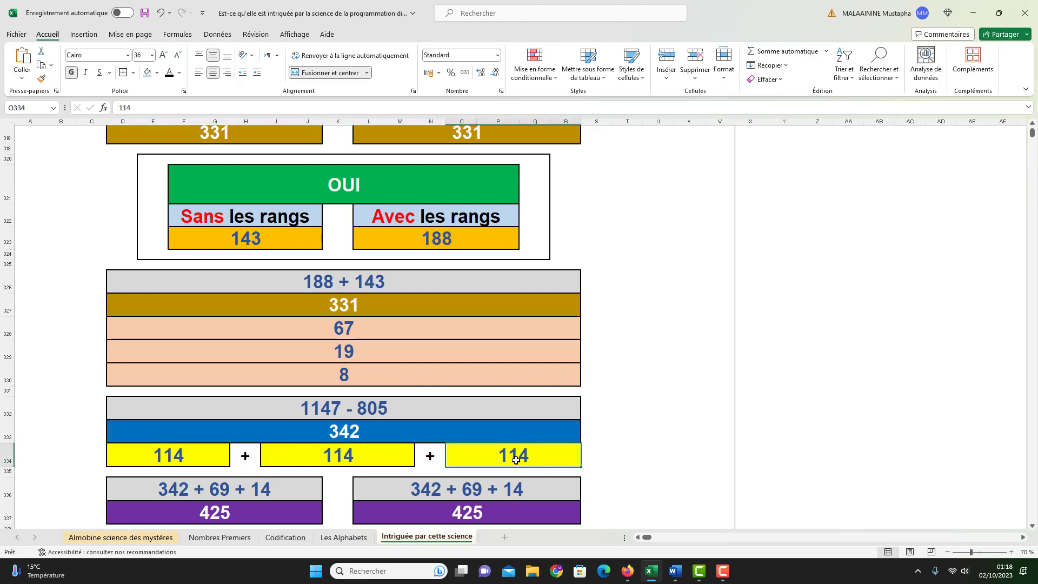
- Open the formula in D337 and trace its references to D333, D297 and D262
{"action": "scroll", "coordinate": [515, 459], "scroll_direction": "down", "scroll_amount": 1}
{"action": "left_click", "coordinate": [214, 479]}
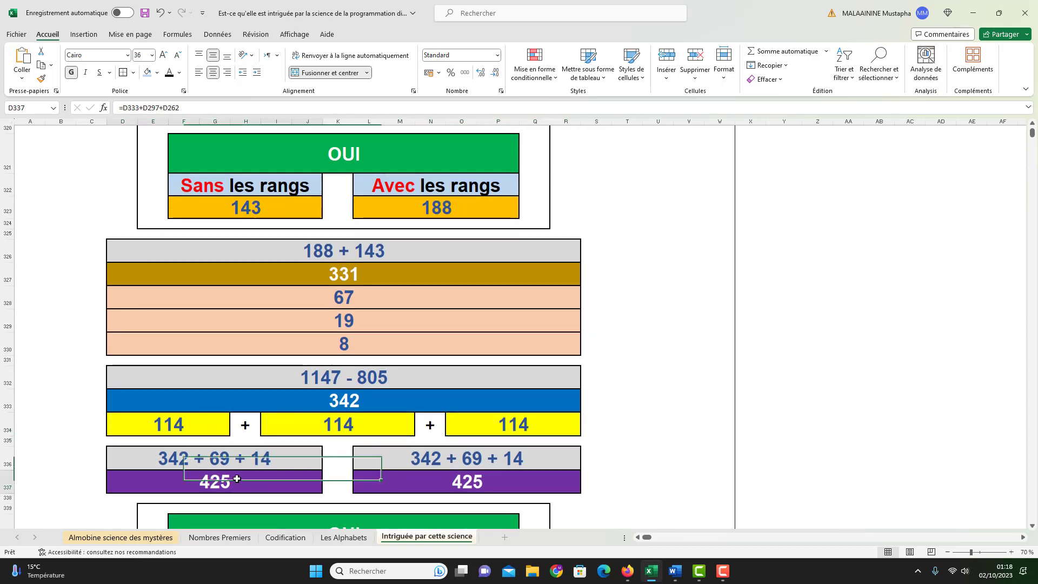
{"action": "double_click", "coordinate": [214, 479]}
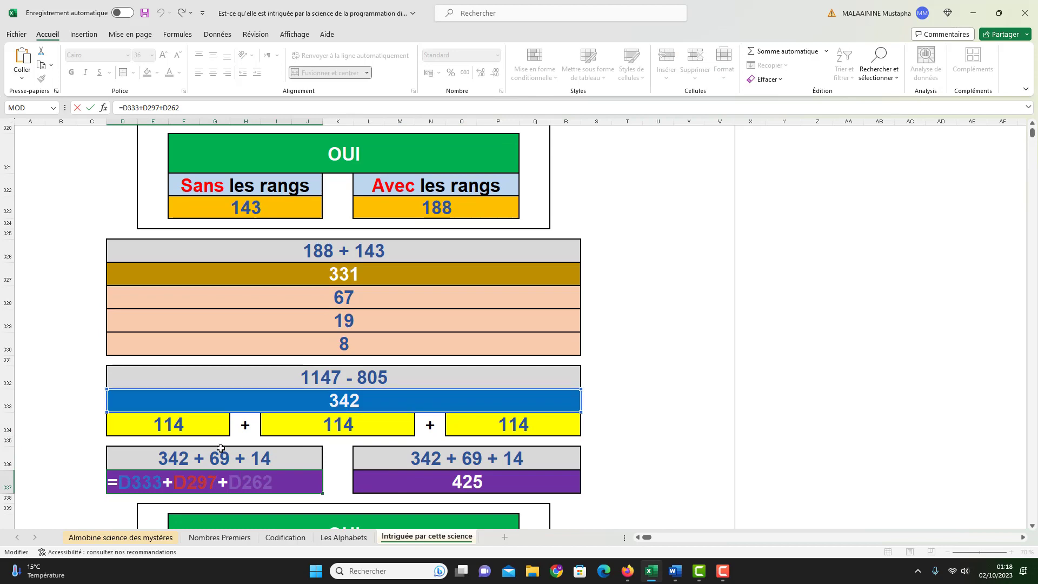
{"action": "scroll", "coordinate": [227, 448], "scroll_direction": "up", "scroll_amount": 9}
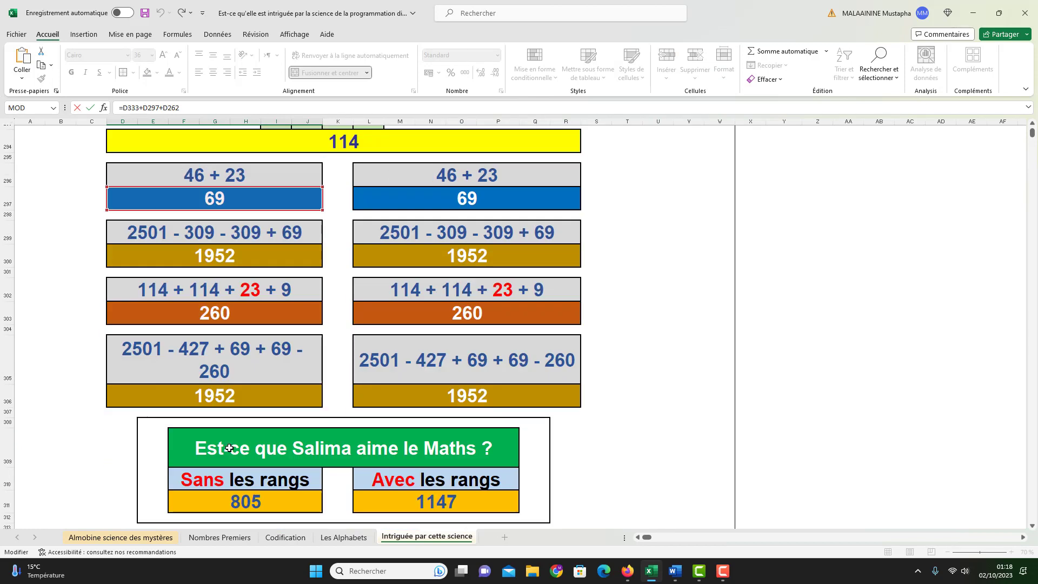
{"action": "scroll", "coordinate": [227, 448], "scroll_direction": "up", "scroll_amount": 3}
{"action": "scroll", "coordinate": [212, 377], "scroll_direction": "down", "scroll_amount": 13}
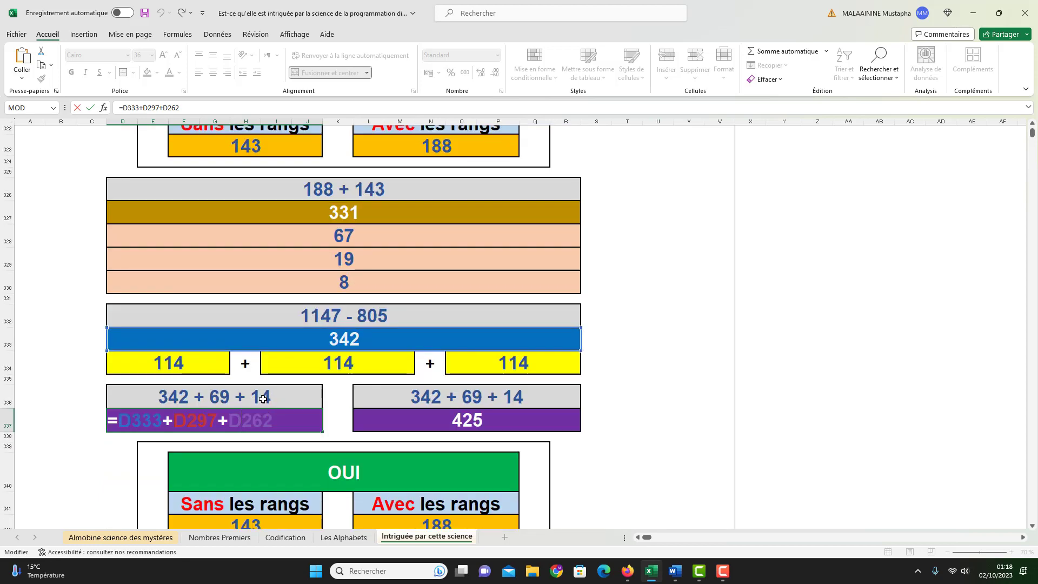
{"action": "scroll", "coordinate": [264, 395], "scroll_direction": "up", "scroll_amount": 7}
{"action": "scroll", "coordinate": [263, 399], "scroll_direction": "up", "scroll_amount": 3}
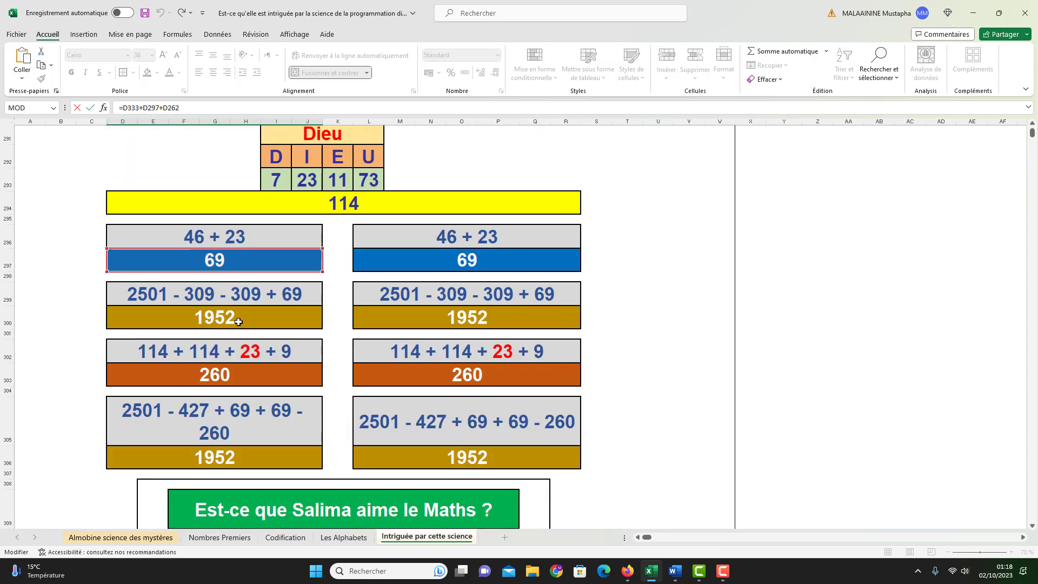
{"action": "scroll", "coordinate": [237, 321], "scroll_direction": "up", "scroll_amount": 10}
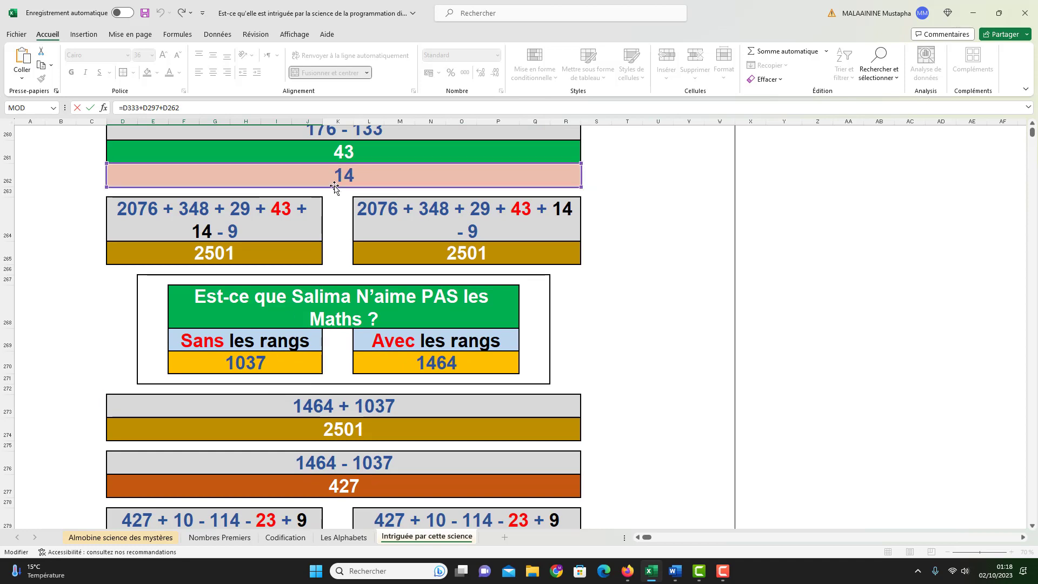
{"action": "key", "text": "Escape"}
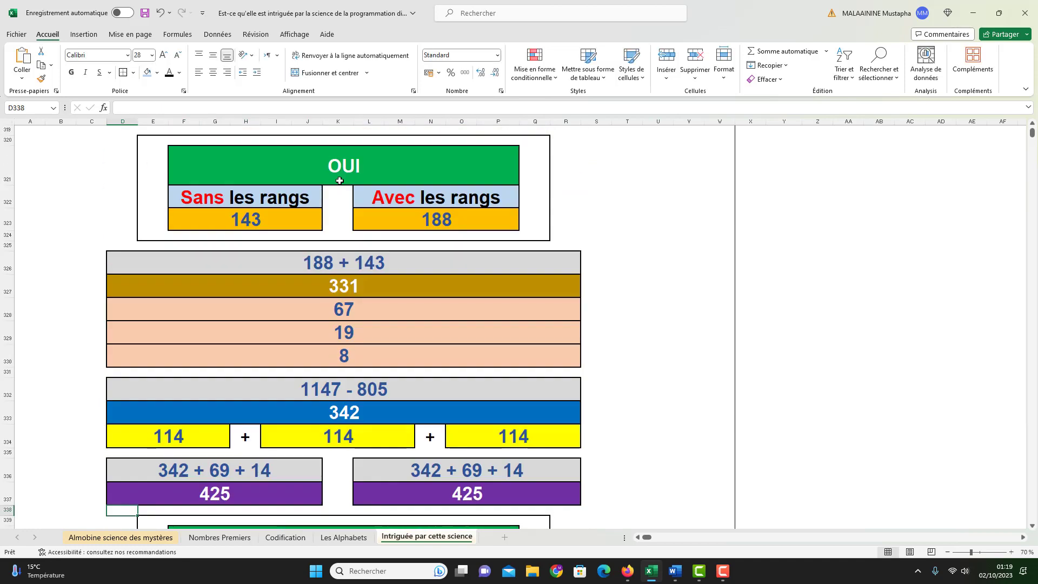
- Check the parallel formulas in D337 and L337, and inspect the sum formula in D352 with its range D346:R349
{"action": "left_click", "coordinate": [235, 486]}
{"action": "left_click", "coordinate": [475, 493]}
{"action": "scroll", "coordinate": [480, 446], "scroll_direction": "down", "scroll_amount": 3}
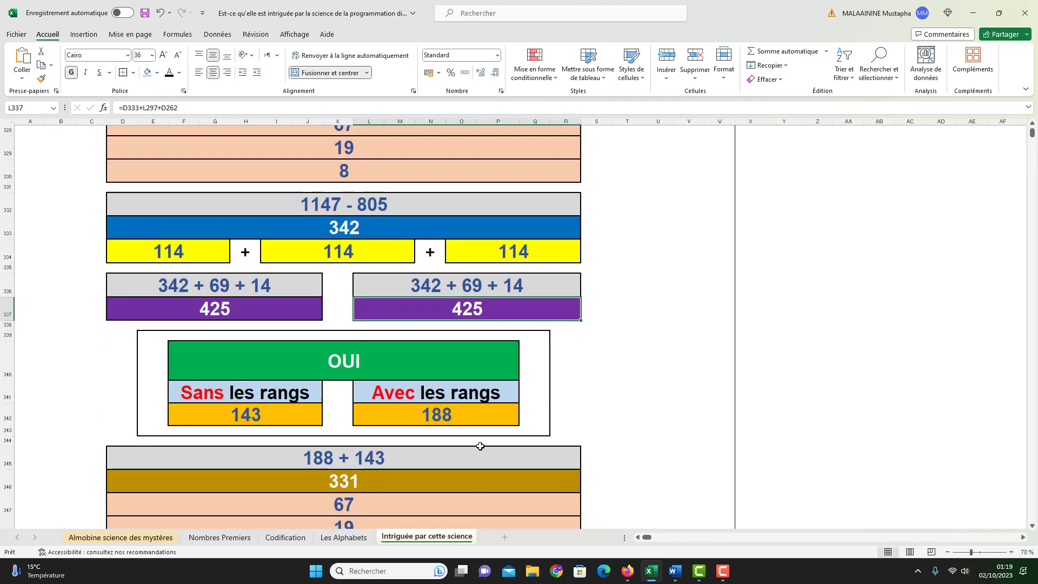
{"action": "scroll", "coordinate": [480, 446], "scroll_direction": "down", "scroll_amount": 3}
{"action": "double_click", "coordinate": [478, 452]}
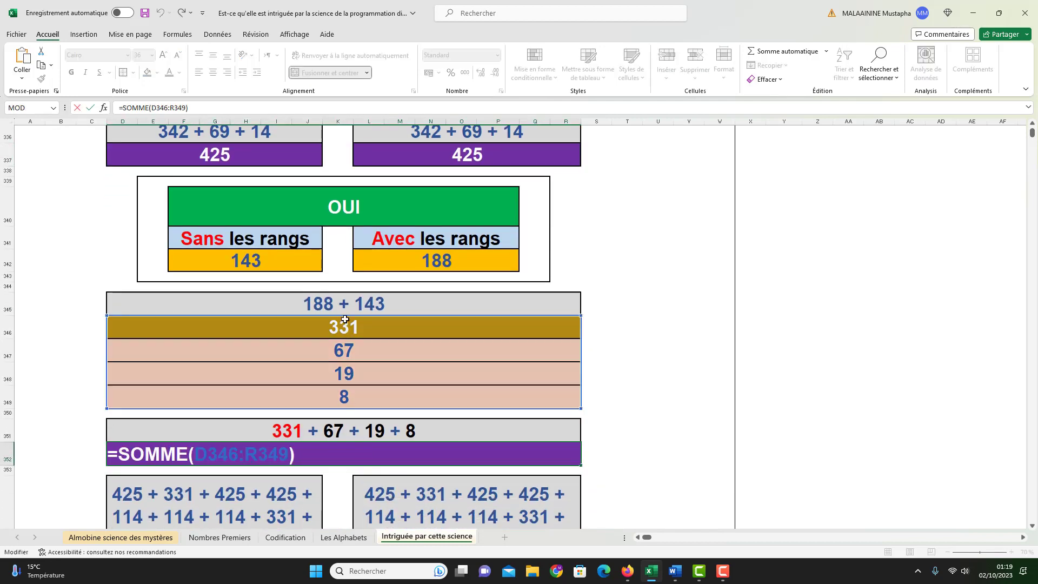
{"action": "key", "text": "Return"}
- Review the calculation blocks around the two OUI tables, from the "Est-ce que Salima aime le Maths ?" table to row 352
{"action": "scroll", "coordinate": [344, 430], "scroll_direction": "up", "scroll_amount": 5}
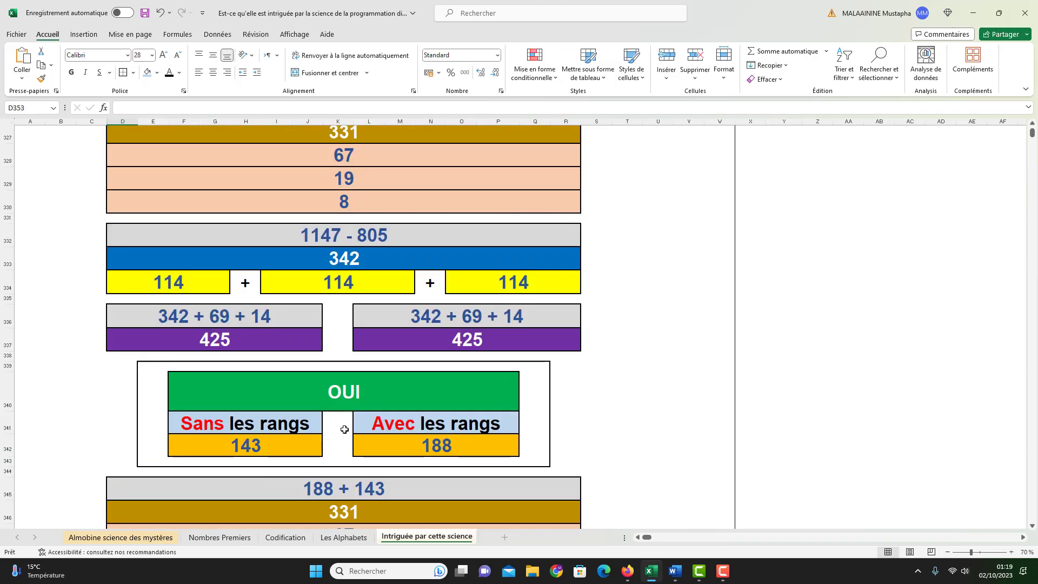
{"action": "scroll", "coordinate": [344, 430], "scroll_direction": "up", "scroll_amount": 3}
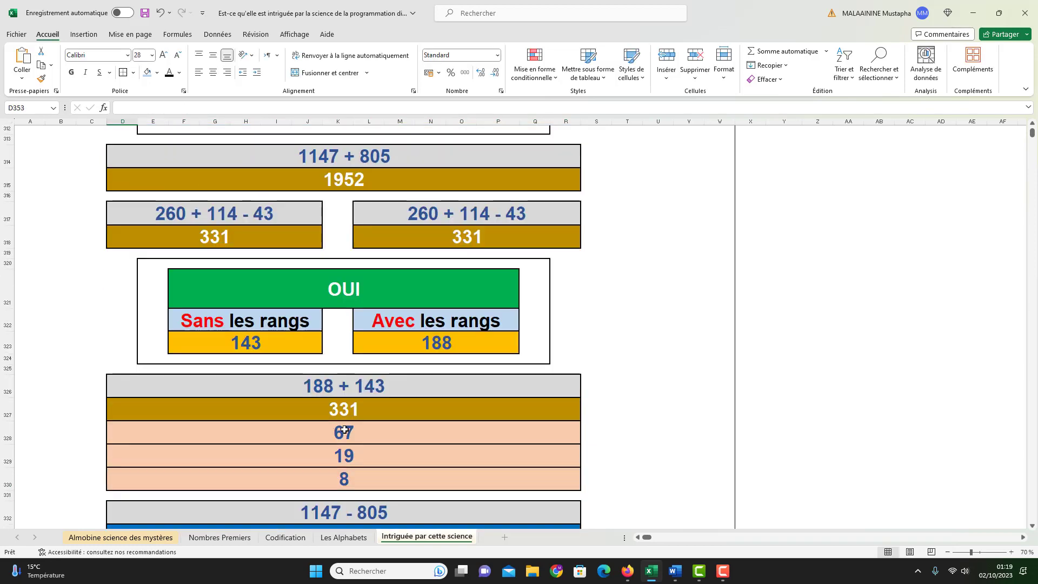
{"action": "scroll", "coordinate": [386, 324], "scroll_direction": "down", "scroll_amount": 1}
{"action": "scroll", "coordinate": [385, 324], "scroll_direction": "down", "scroll_amount": 1}
{"action": "scroll", "coordinate": [385, 324], "scroll_direction": "up", "scroll_amount": 5}
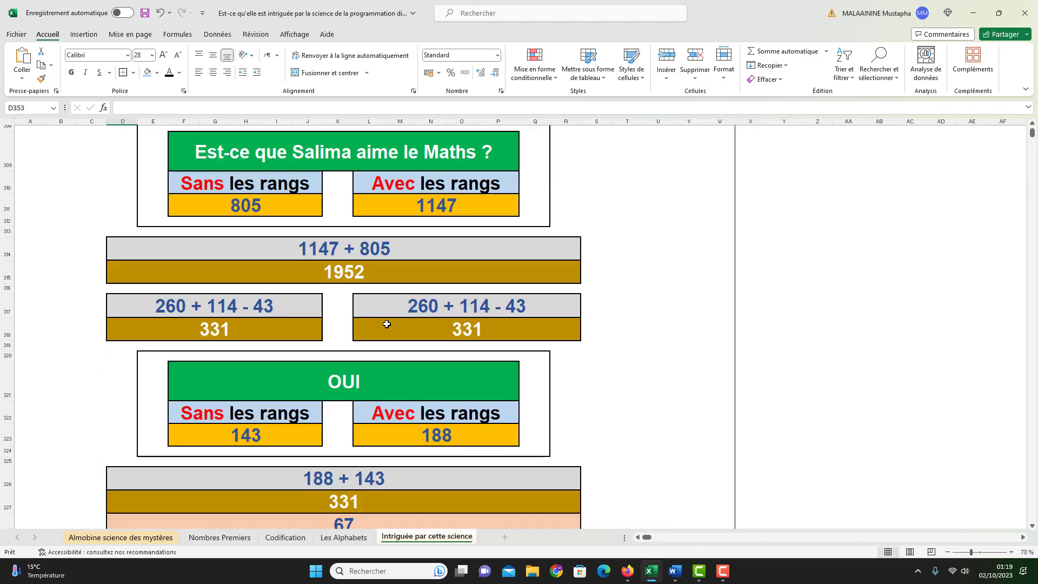
{"action": "scroll", "coordinate": [469, 316], "scroll_direction": "down", "scroll_amount": 4}
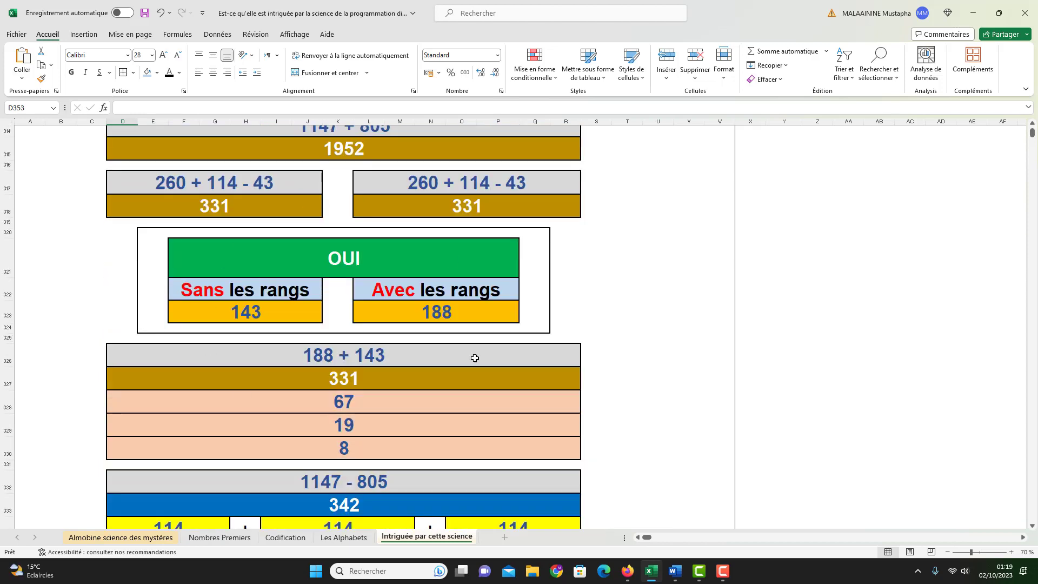
{"action": "scroll", "coordinate": [465, 368], "scroll_direction": "down", "scroll_amount": 1}
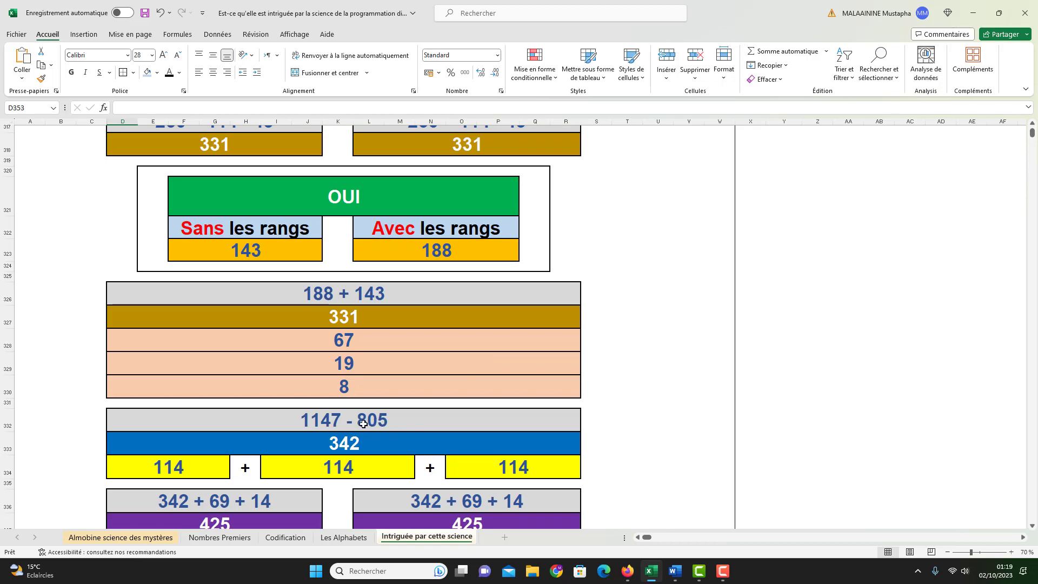
{"action": "scroll", "coordinate": [366, 425], "scroll_direction": "down", "scroll_amount": 6}
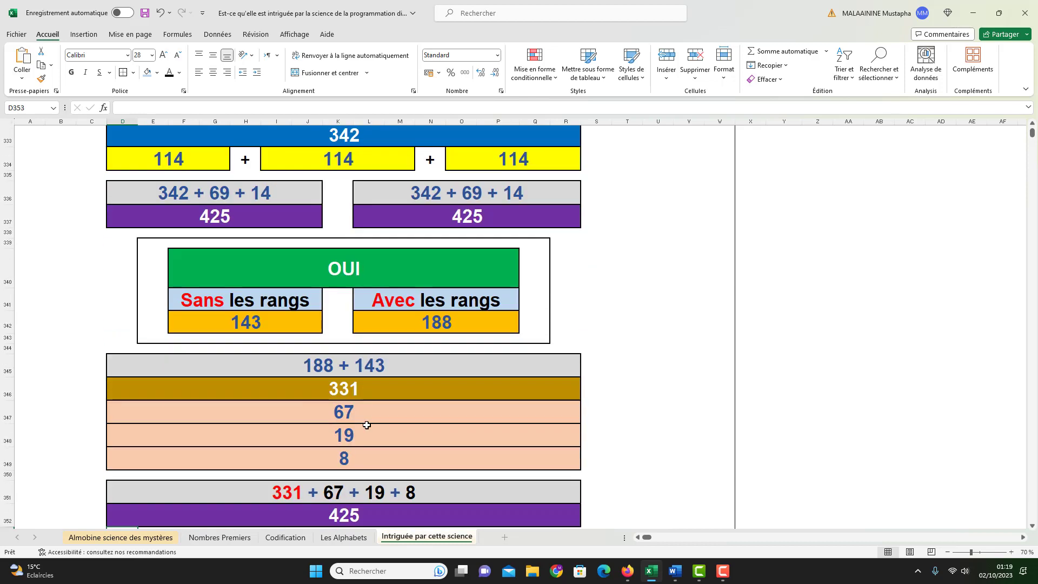
- Compare the results in D352 and D337, and highlight the addend rows 346 to 349
{"action": "left_click", "coordinate": [346, 484]}
{"action": "left_click", "coordinate": [227, 186]}
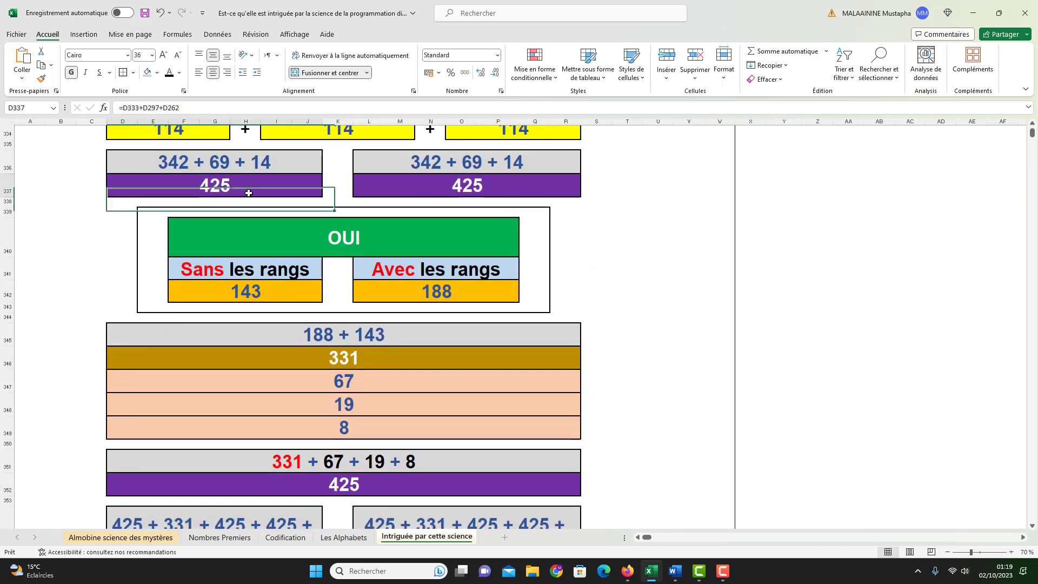
{"action": "left_click_drag", "start_coordinate": [331, 359], "coordinate": [331, 428]}
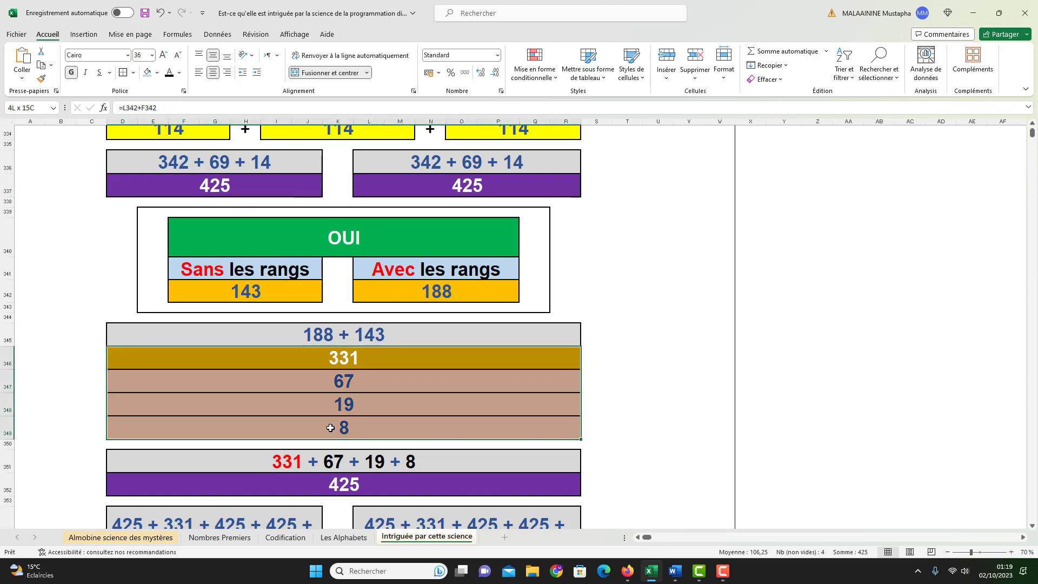
- Open the long formula in D355 and trace its references up through rows 352, 346, 337, 334, 327, 318 and 315
{"action": "scroll", "coordinate": [327, 426], "scroll_direction": "down", "scroll_amount": 3}
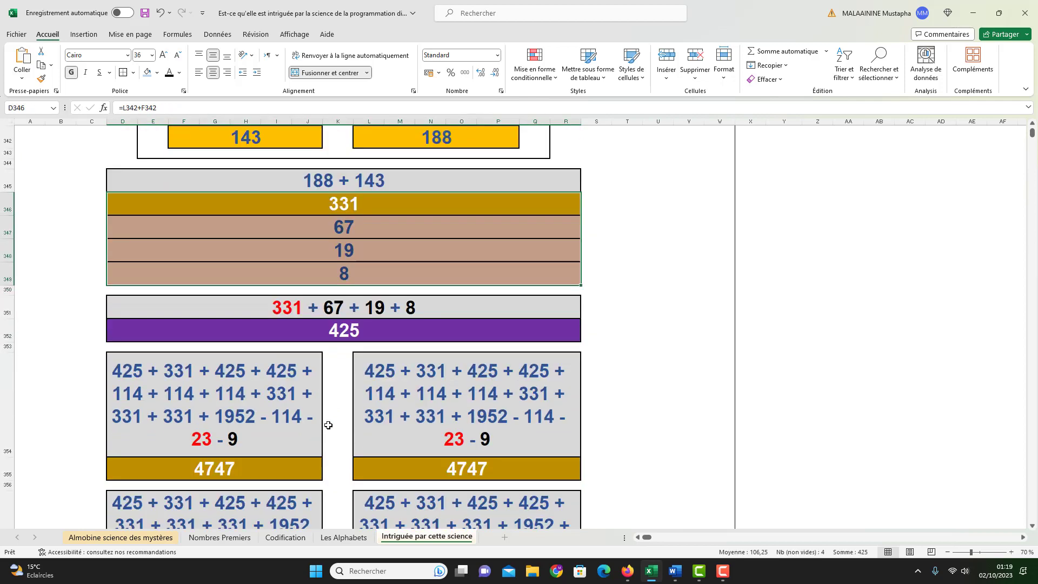
{"action": "double_click", "coordinate": [247, 465]}
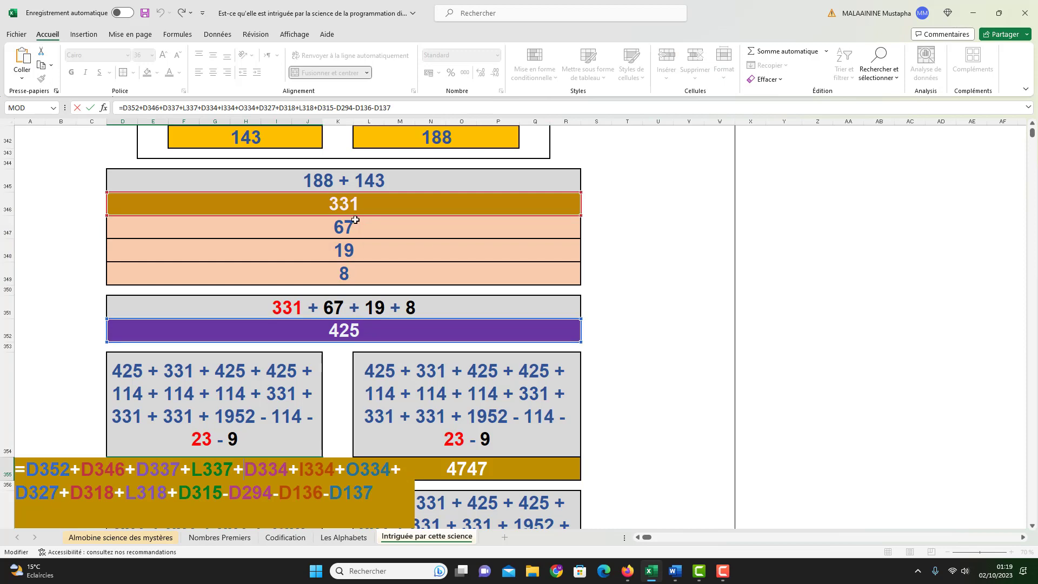
{"action": "scroll", "coordinate": [335, 275], "scroll_direction": "up", "scroll_amount": 5}
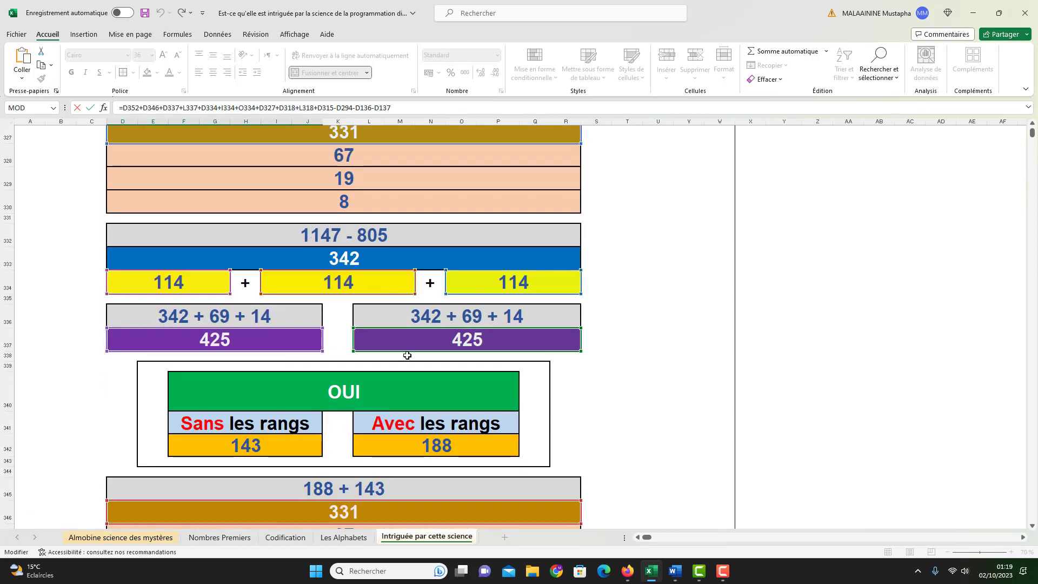
{"action": "scroll", "coordinate": [463, 354], "scroll_direction": "up", "scroll_amount": 1}
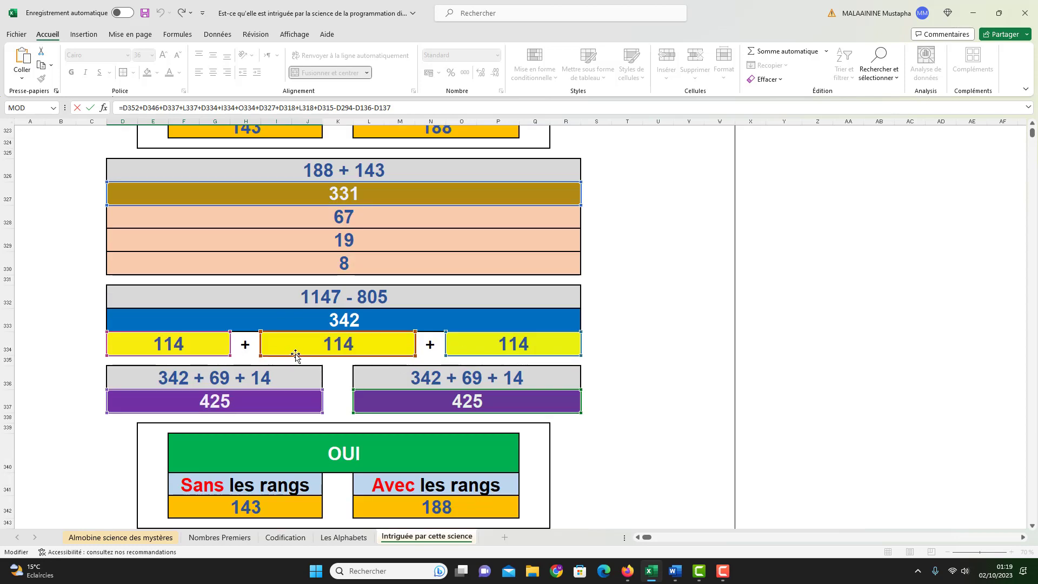
{"action": "scroll", "coordinate": [387, 341], "scroll_direction": "up", "scroll_amount": 2}
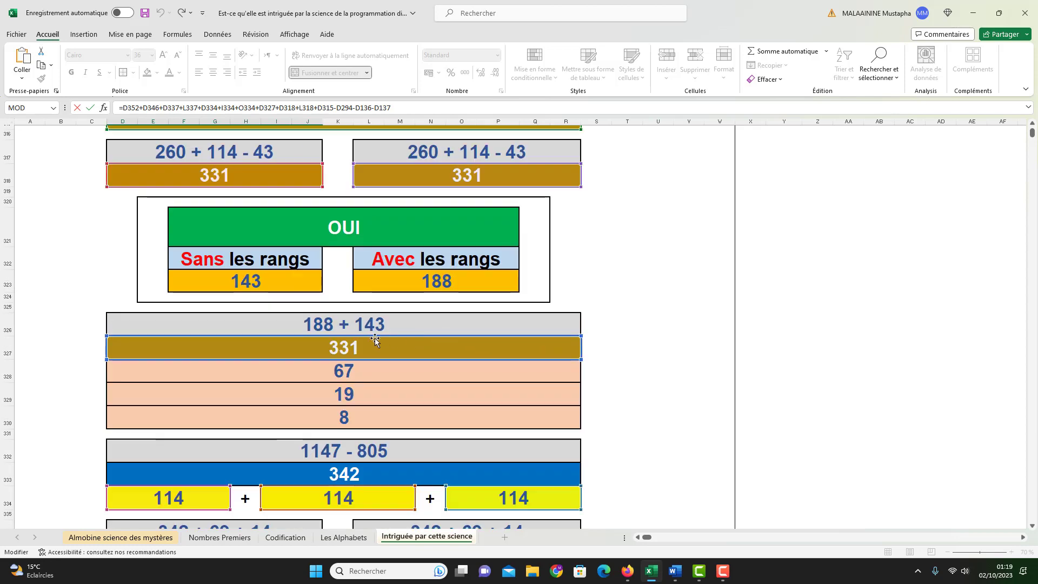
{"action": "scroll", "coordinate": [297, 326], "scroll_direction": "up", "scroll_amount": 3}
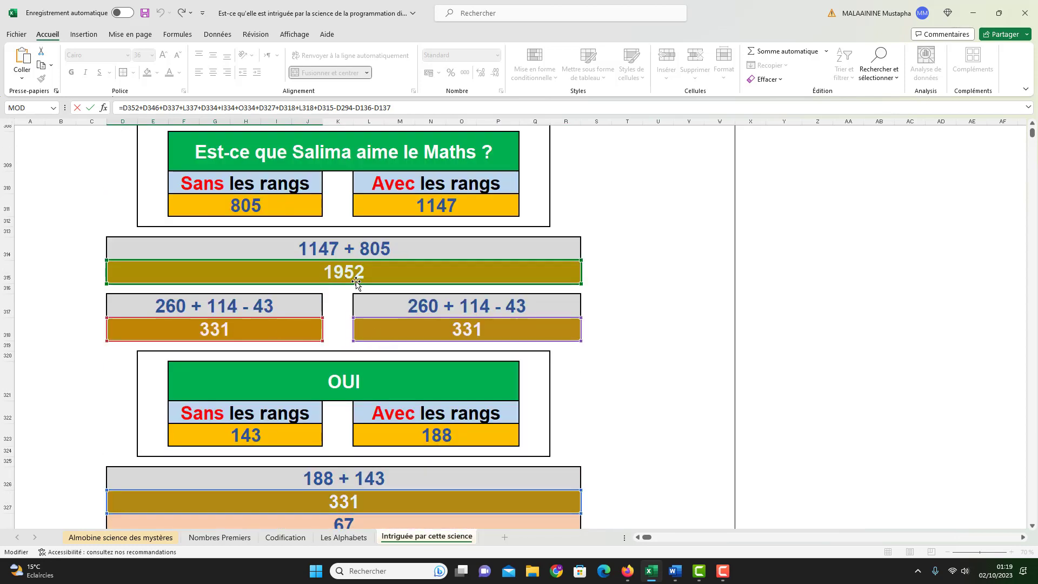
{"action": "scroll", "coordinate": [351, 313], "scroll_direction": "up", "scroll_amount": 2}
{"action": "key", "text": "Return"}
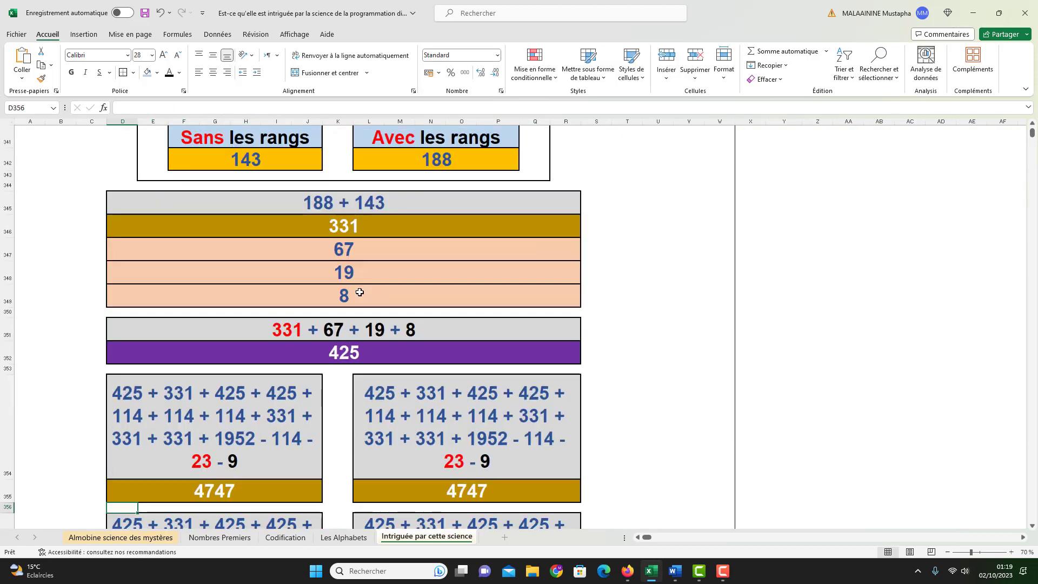
- Compare the parallel formulas in D355 and L355, and those in row 358 below
{"action": "left_click", "coordinate": [219, 493]}
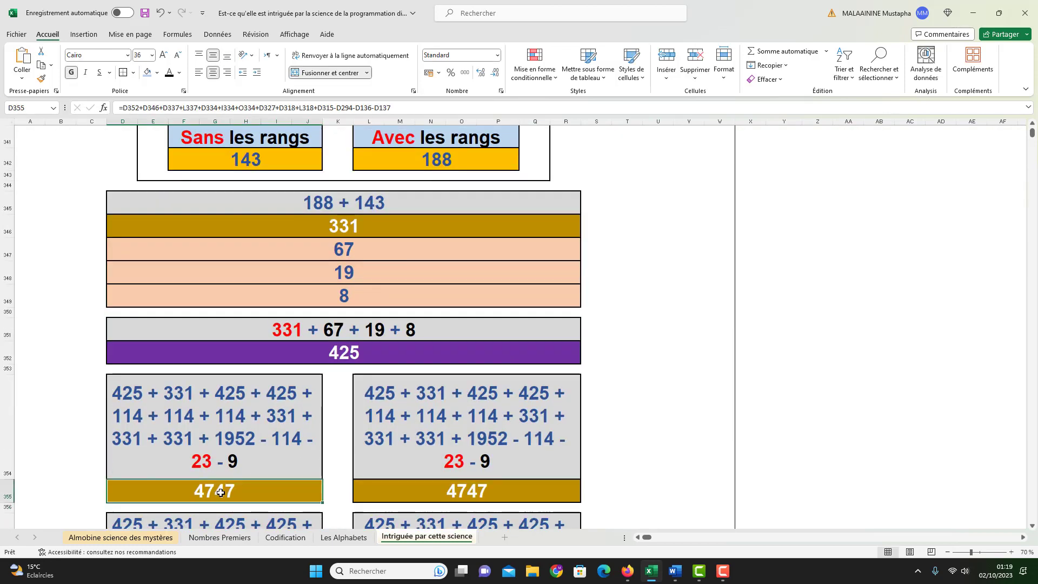
{"action": "left_click", "coordinate": [451, 488]}
{"action": "left_click", "coordinate": [260, 484]}
{"action": "left_click", "coordinate": [441, 488]}
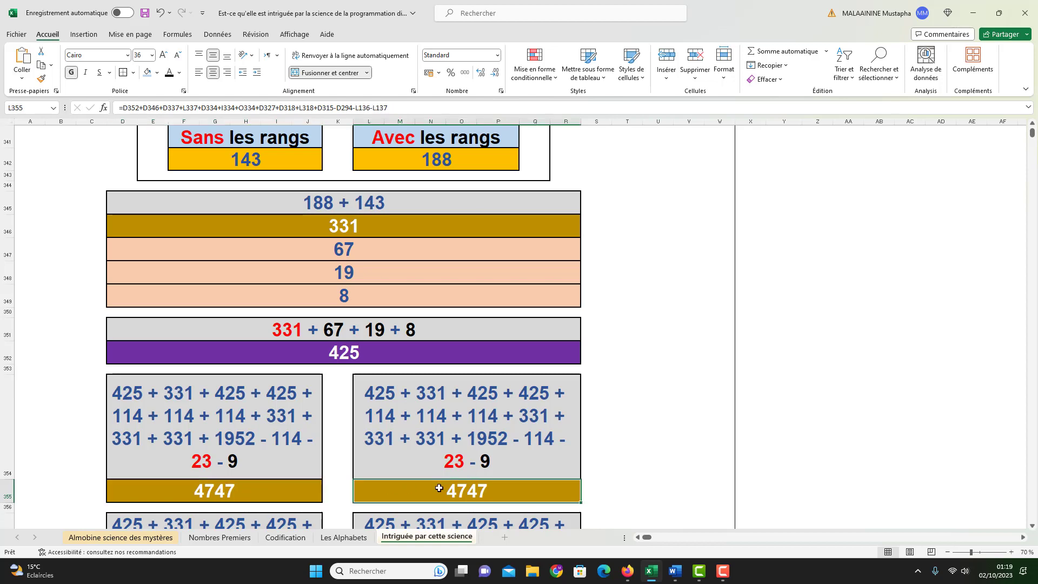
{"action": "scroll", "coordinate": [443, 485], "scroll_direction": "down", "scroll_amount": 2}
{"action": "left_click", "coordinate": [239, 469]}
{"action": "left_click", "coordinate": [456, 472]}
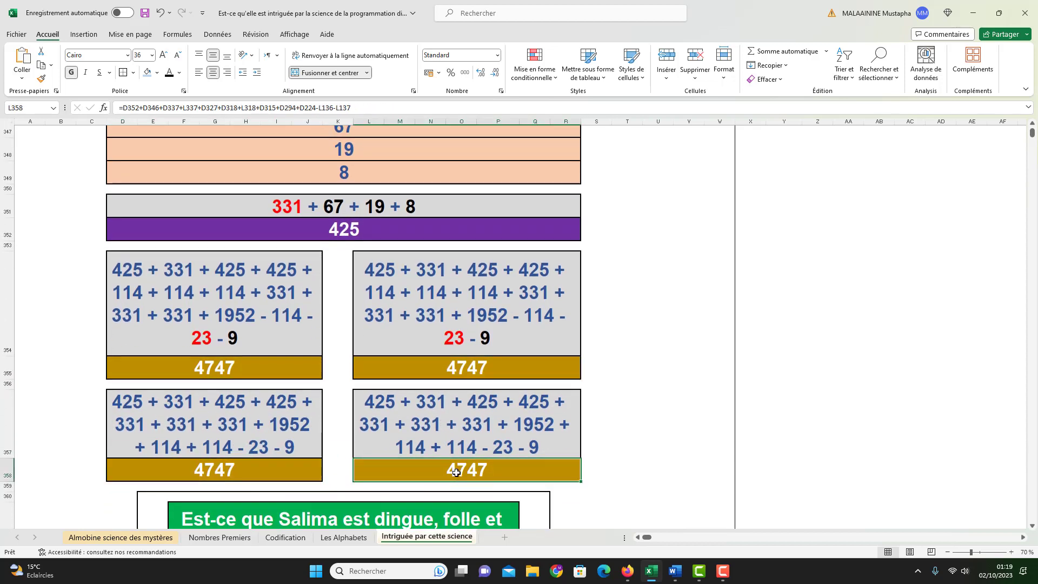
- Check the sum formula in D368 and the values in F363 and F364 of the "dingue, folle et passionnée des mathématiques" table
{"action": "scroll", "coordinate": [456, 472], "scroll_direction": "down", "scroll_amount": 2}
{"action": "scroll", "coordinate": [383, 407], "scroll_direction": "down", "scroll_amount": 1}
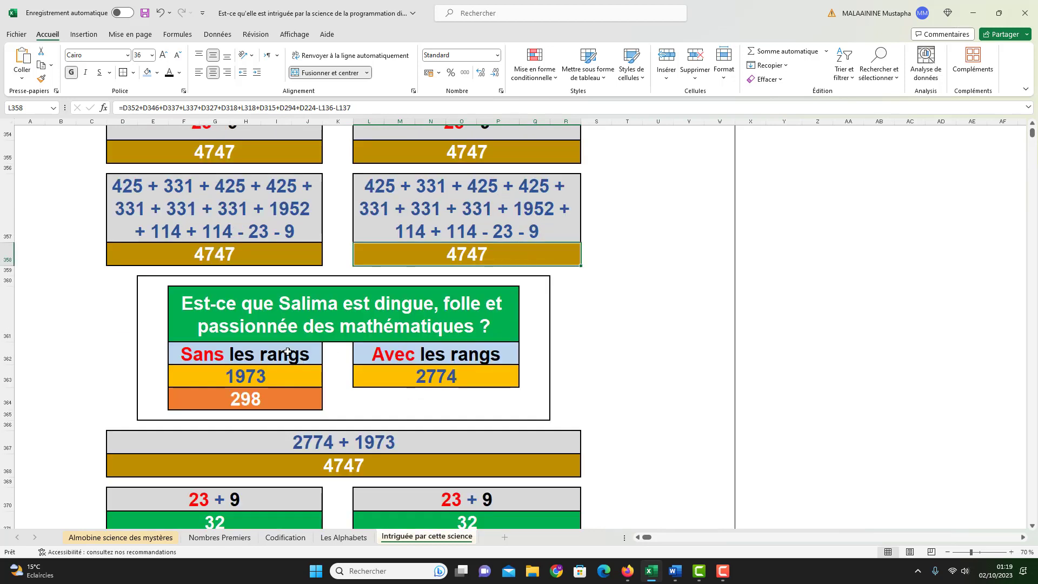
{"action": "left_click", "coordinate": [370, 471]}
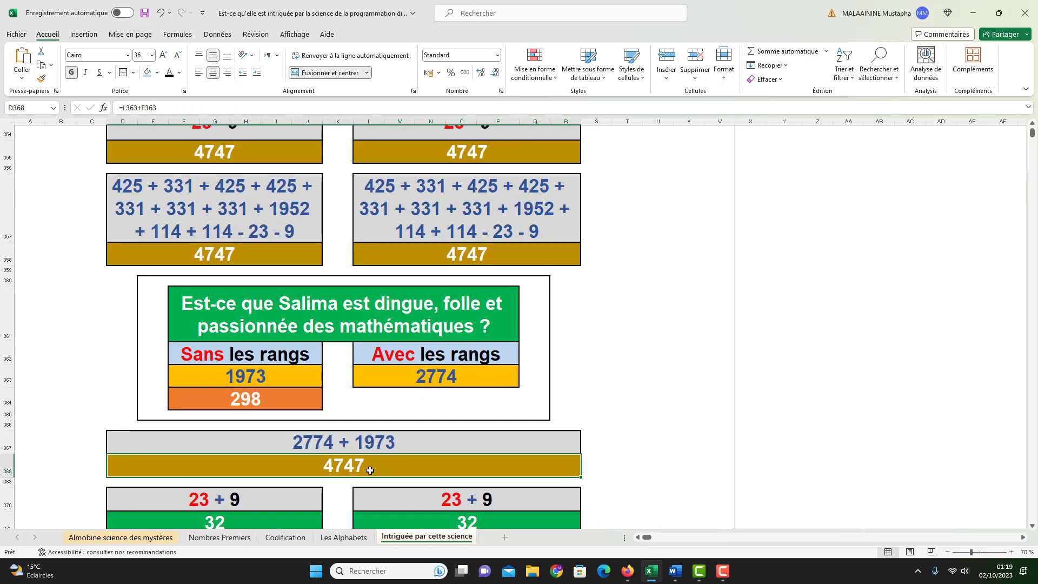
{"action": "left_click", "coordinate": [242, 375]}
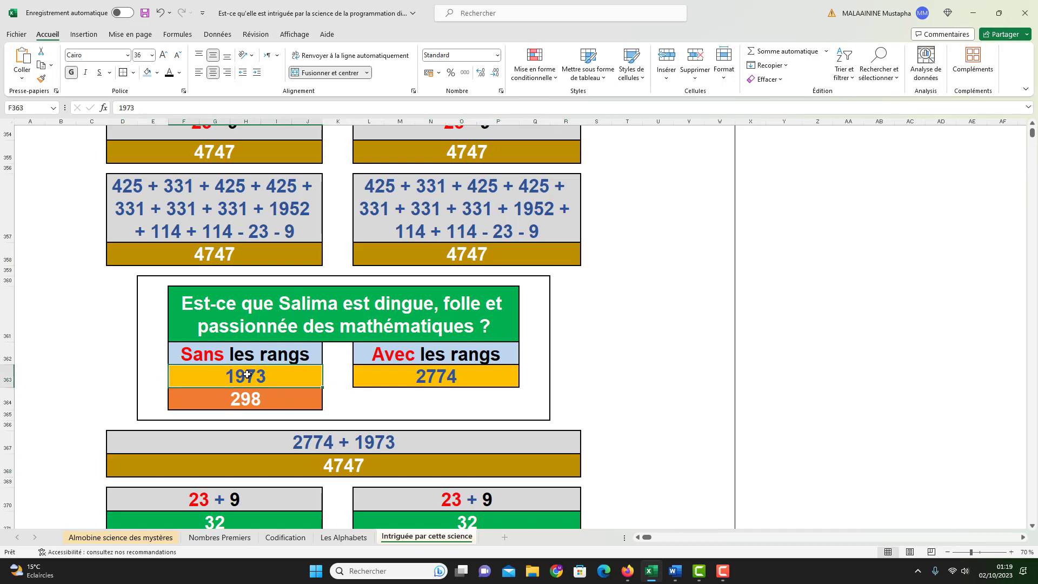
{"action": "left_click", "coordinate": [247, 401]}
{"action": "scroll", "coordinate": [250, 400], "scroll_direction": "down", "scroll_amount": 1}
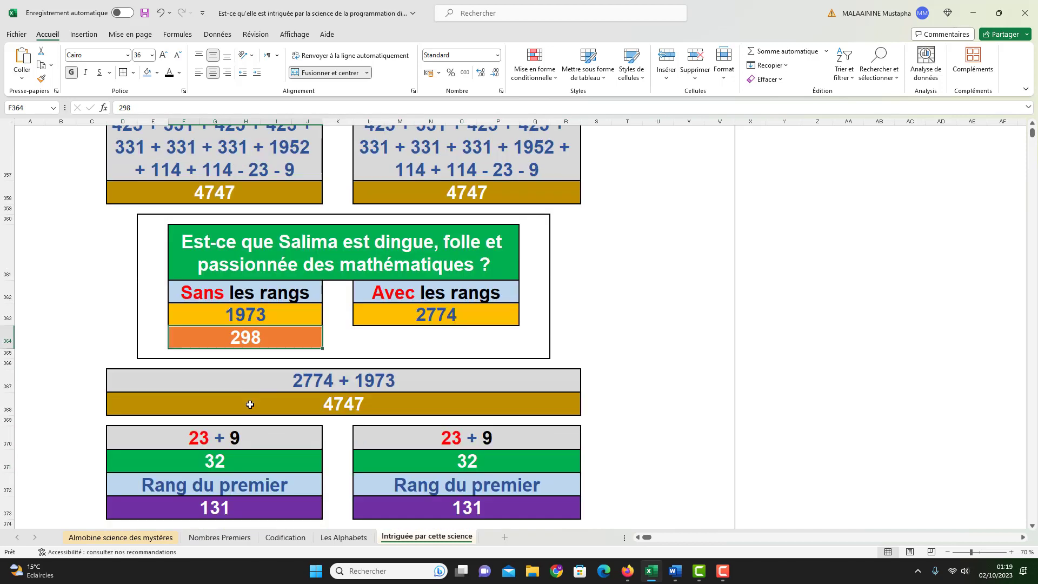
- Open the formula in D371 and trace its references to D136 and D137
{"action": "double_click", "coordinate": [224, 456]}
{"action": "scroll", "coordinate": [255, 421], "scroll_direction": "up", "scroll_amount": 7}
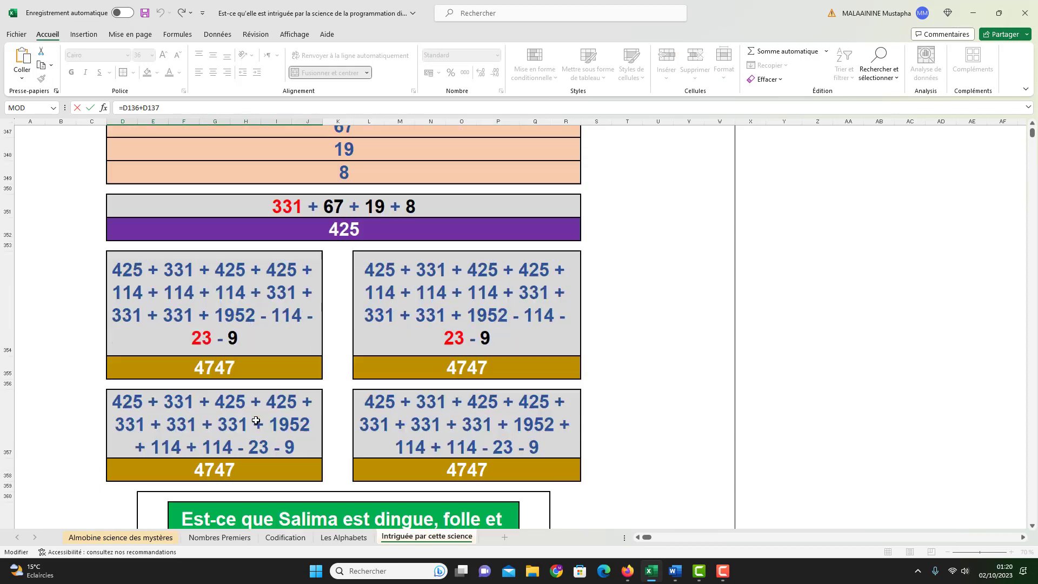
{"action": "scroll", "coordinate": [256, 420], "scroll_direction": "up", "scroll_amount": 20}
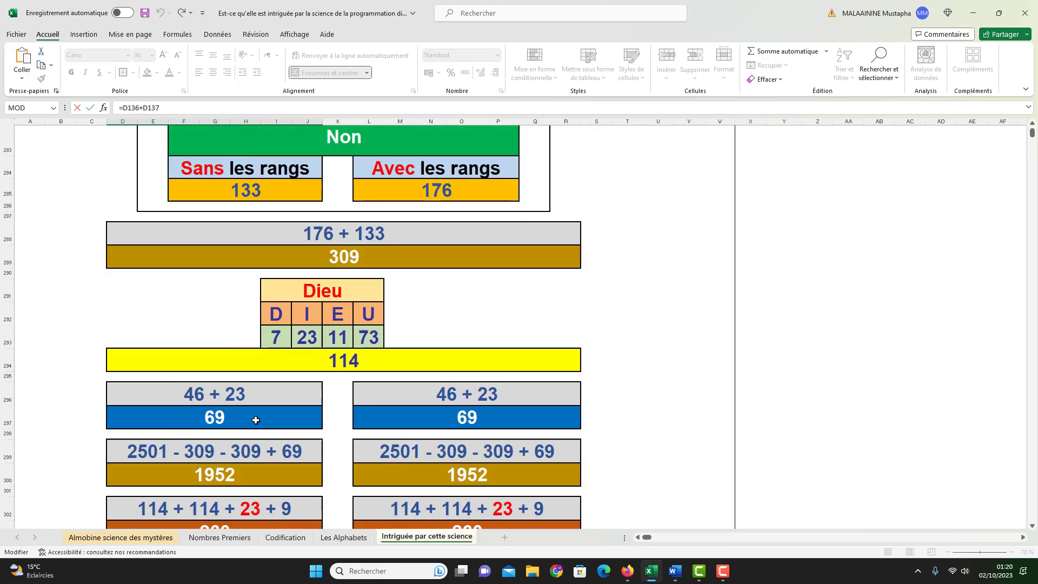
{"action": "scroll", "coordinate": [256, 420], "scroll_direction": "up", "scroll_amount": 20}
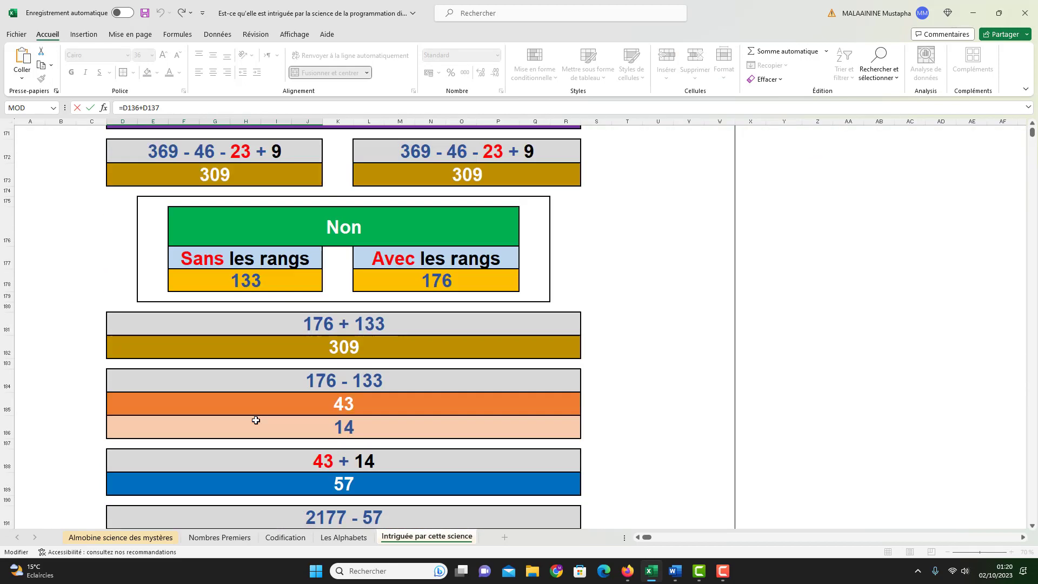
{"action": "scroll", "coordinate": [255, 421], "scroll_direction": "up", "scroll_amount": 9}
{"action": "scroll", "coordinate": [215, 252], "scroll_direction": "down", "scroll_amount": 5}
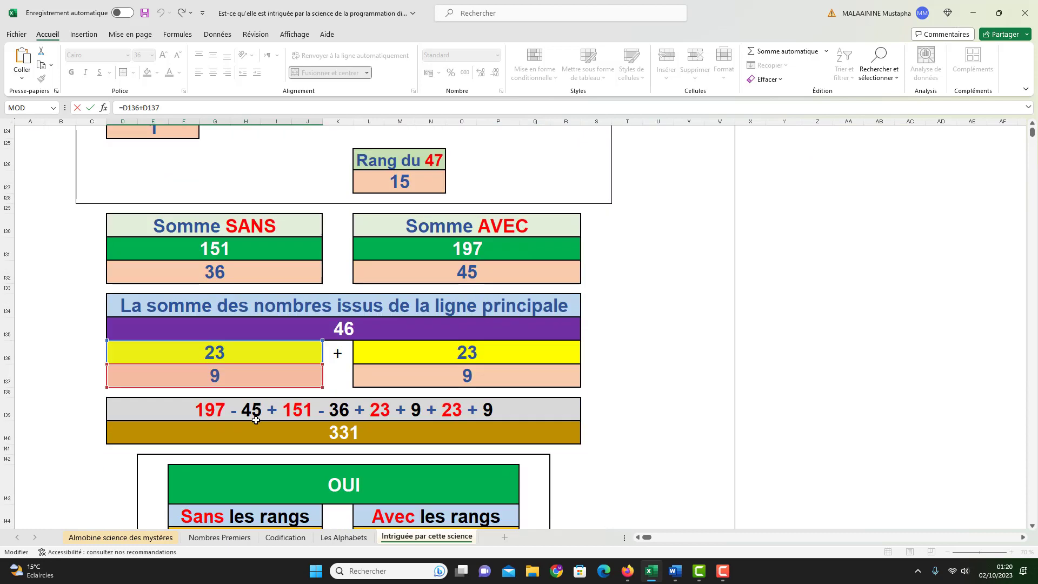
- Close the D371 formula and check the "Rang du premier" value in D373
{"action": "key", "text": "Return"}
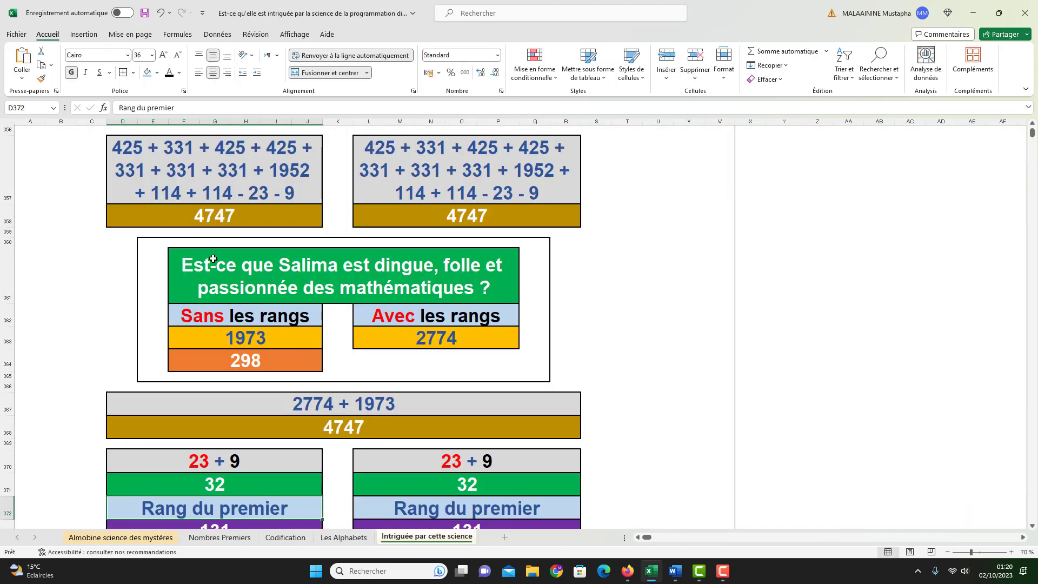
{"action": "scroll", "coordinate": [263, 442], "scroll_direction": "down", "scroll_amount": 2}
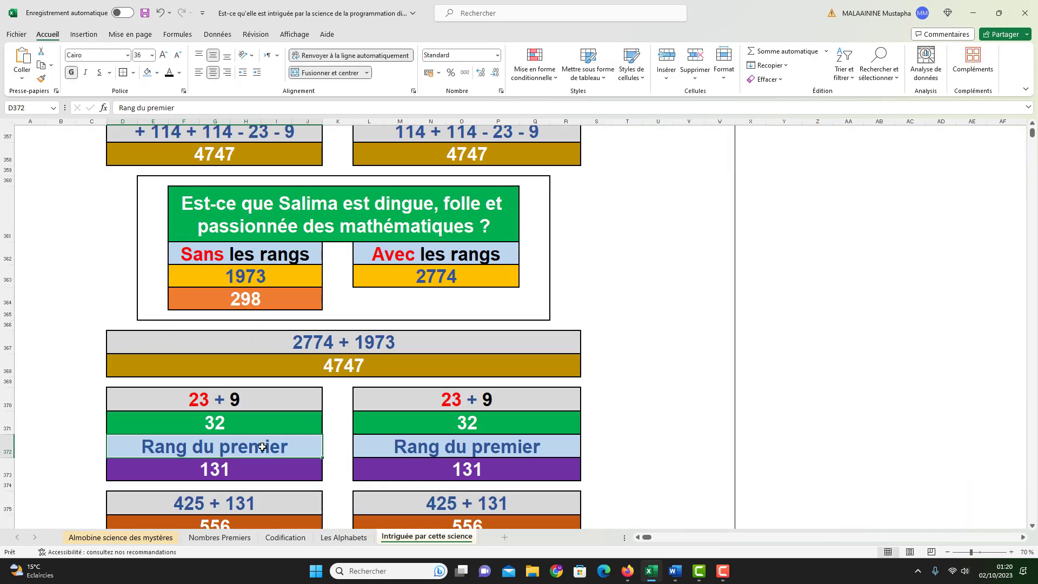
{"action": "left_click", "coordinate": [226, 472]}
{"action": "scroll", "coordinate": [235, 466], "scroll_direction": "down", "scroll_amount": 1}
- Open the formula in D376, trace its references to D352 and D373, and check the rank value in D378
{"action": "double_click", "coordinate": [233, 494]}
{"action": "scroll", "coordinate": [303, 415], "scroll_direction": "up", "scroll_amount": 6}
{"action": "scroll", "coordinate": [303, 415], "scroll_direction": "up", "scroll_amount": 6}
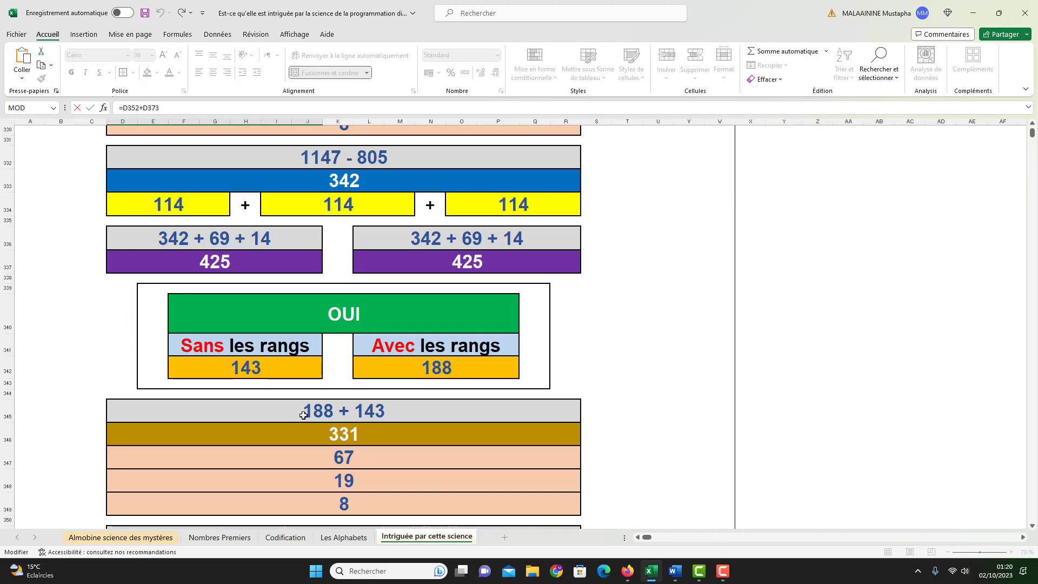
{"action": "scroll", "coordinate": [303, 415], "scroll_direction": "down", "scroll_amount": 4}
{"action": "scroll", "coordinate": [357, 413], "scroll_direction": "down", "scroll_amount": 3}
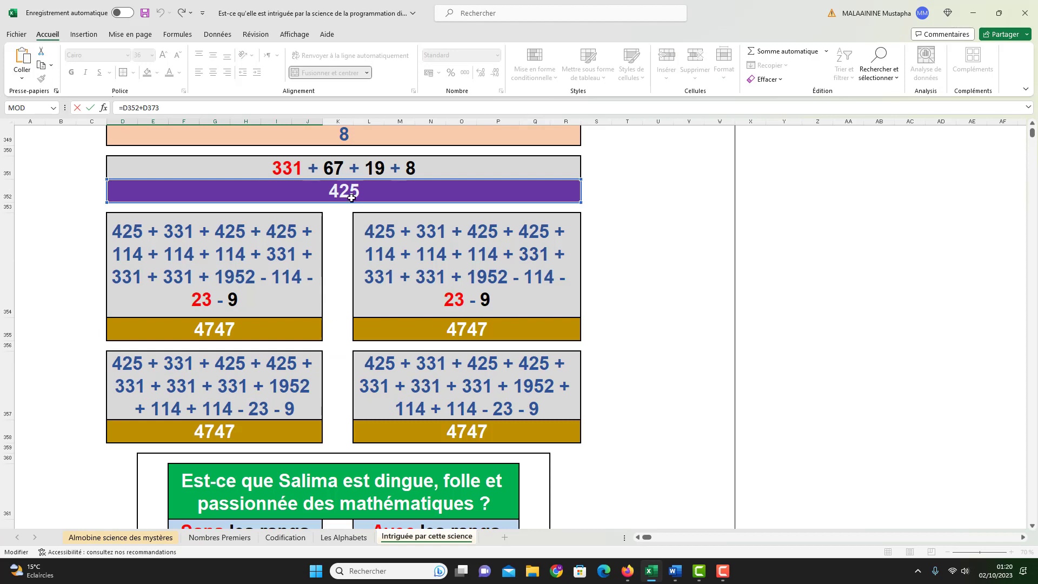
{"action": "scroll", "coordinate": [351, 198], "scroll_direction": "down", "scroll_amount": 4}
{"action": "scroll", "coordinate": [284, 267], "scroll_direction": "down", "scroll_amount": 1}
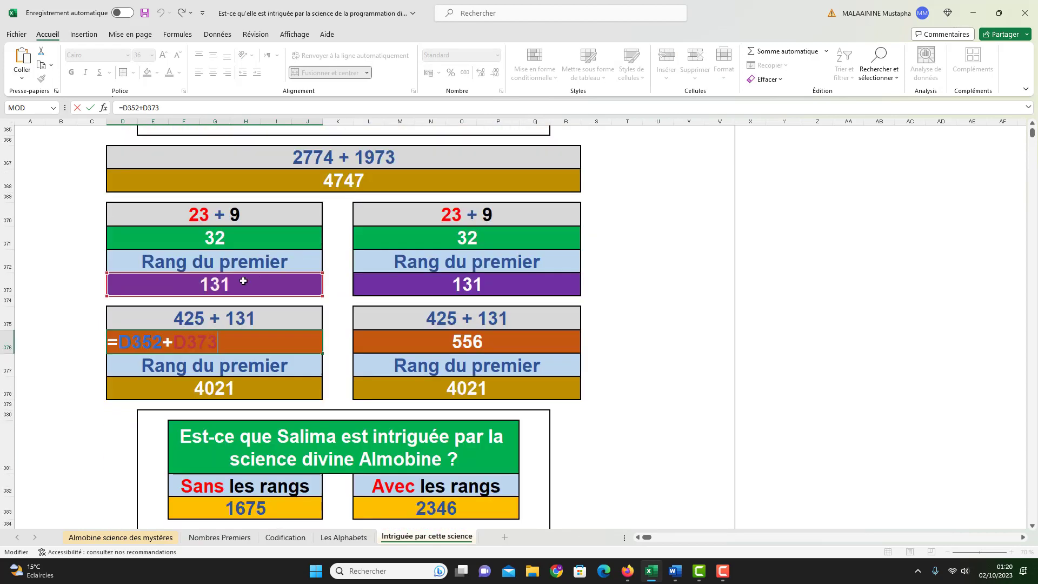
{"action": "key", "text": "Return"}
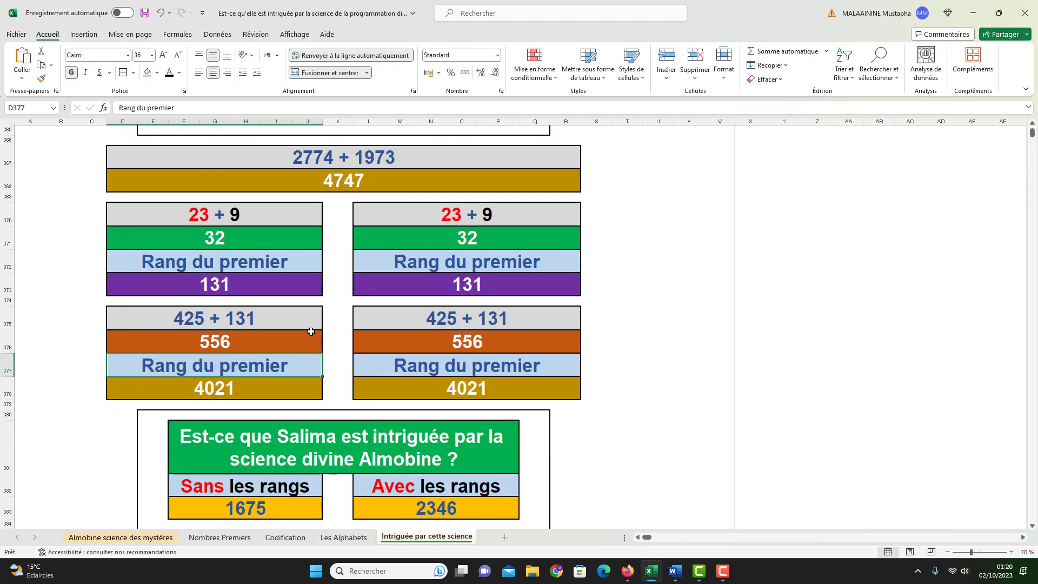
{"action": "left_click", "coordinate": [248, 341]}
{"action": "left_click", "coordinate": [234, 387]}
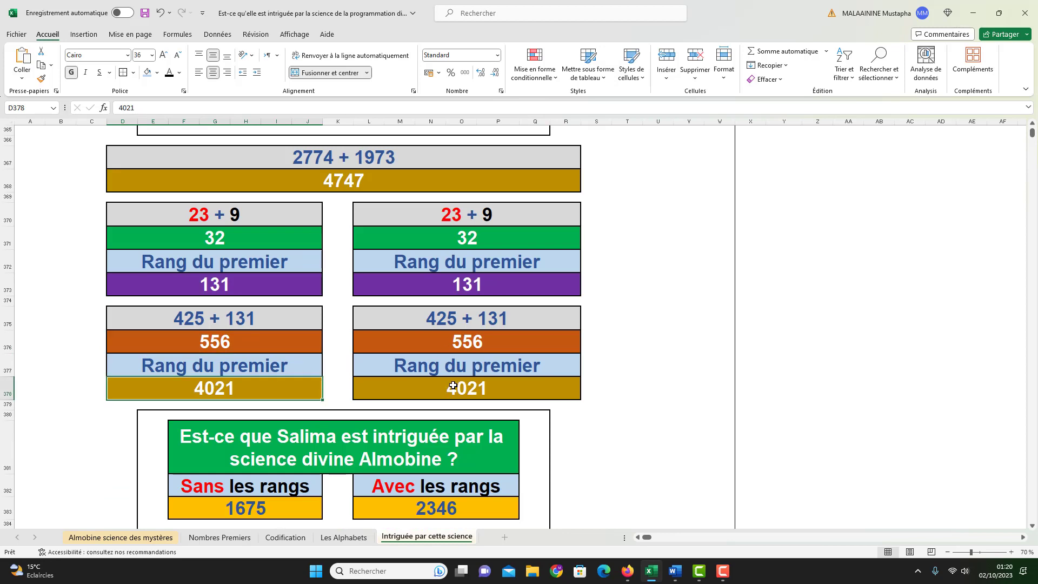
- Check the sum formula in D387 against L383 and F383, and the value in D388 below it
{"action": "scroll", "coordinate": [452, 386], "scroll_direction": "down", "scroll_amount": 2}
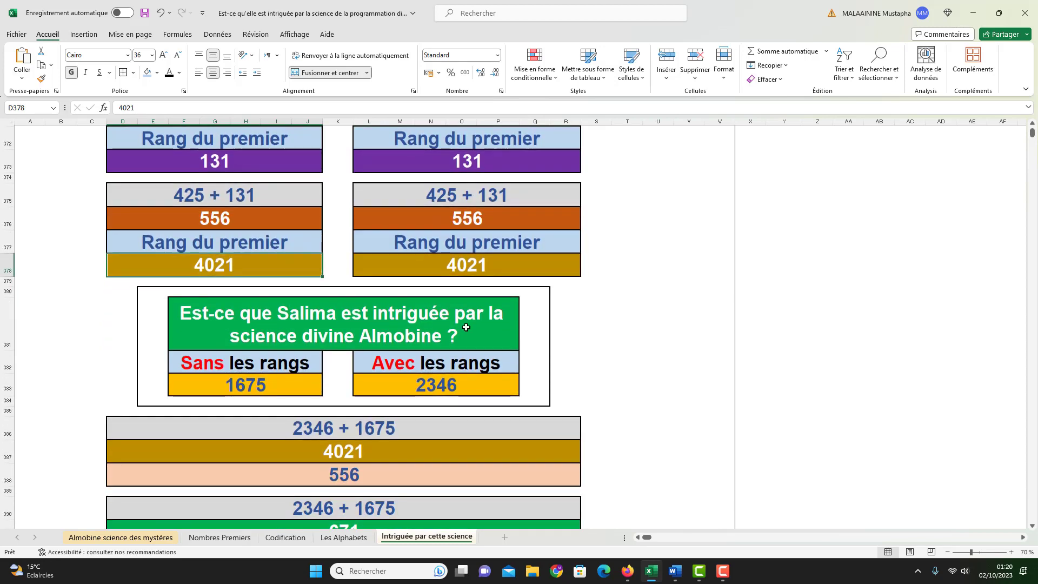
{"action": "double_click", "coordinate": [358, 457]}
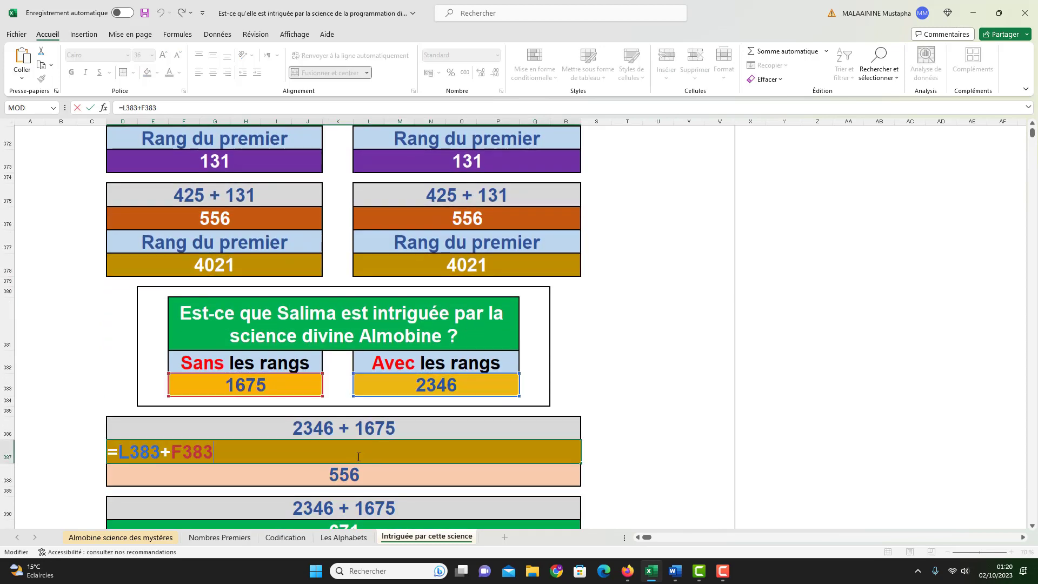
{"action": "key", "text": "Return"}
{"action": "left_click", "coordinate": [358, 456]}
{"action": "left_click", "coordinate": [349, 475]}
- Open the difference formula in D391 and check its references to L383 and F383
{"action": "scroll", "coordinate": [349, 474], "scroll_direction": "down", "scroll_amount": 1}
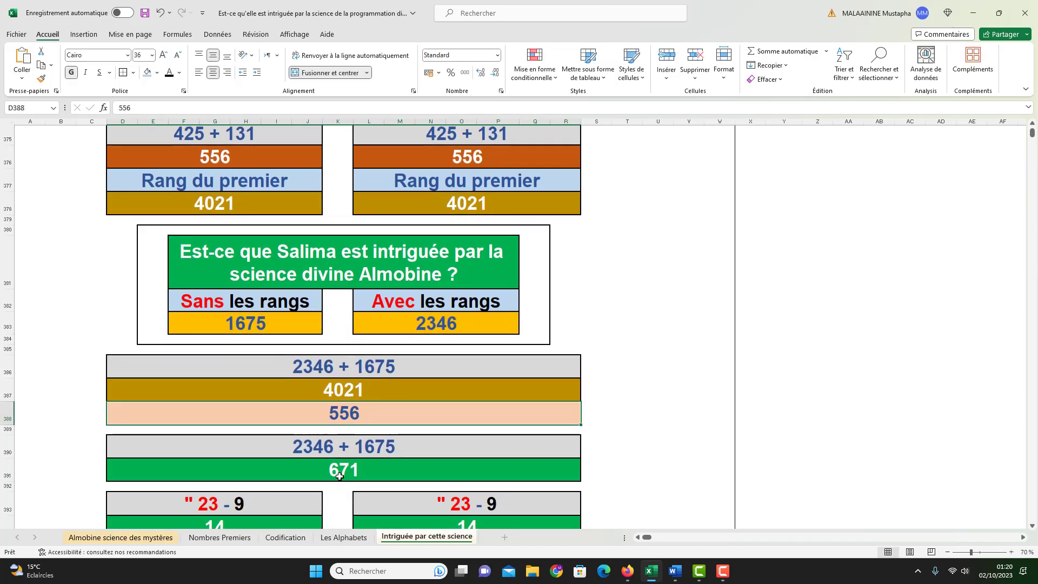
{"action": "double_click", "coordinate": [339, 475]}
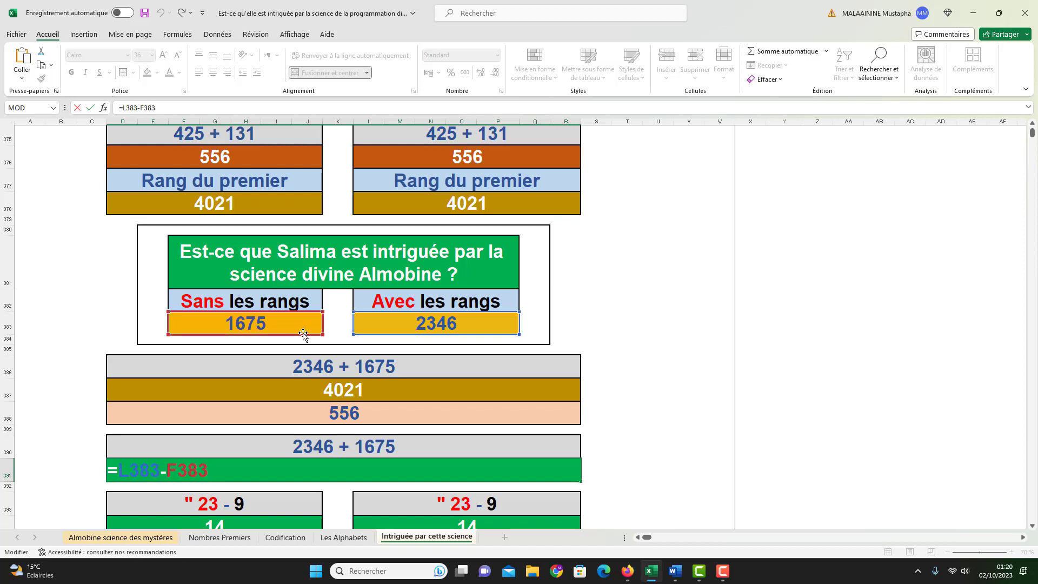
{"action": "key", "text": "Return"}
- Correct the label in D390 to "2346 - 1675" by replacing the plus sign with a minus sign
{"action": "left_click", "coordinate": [337, 439]}
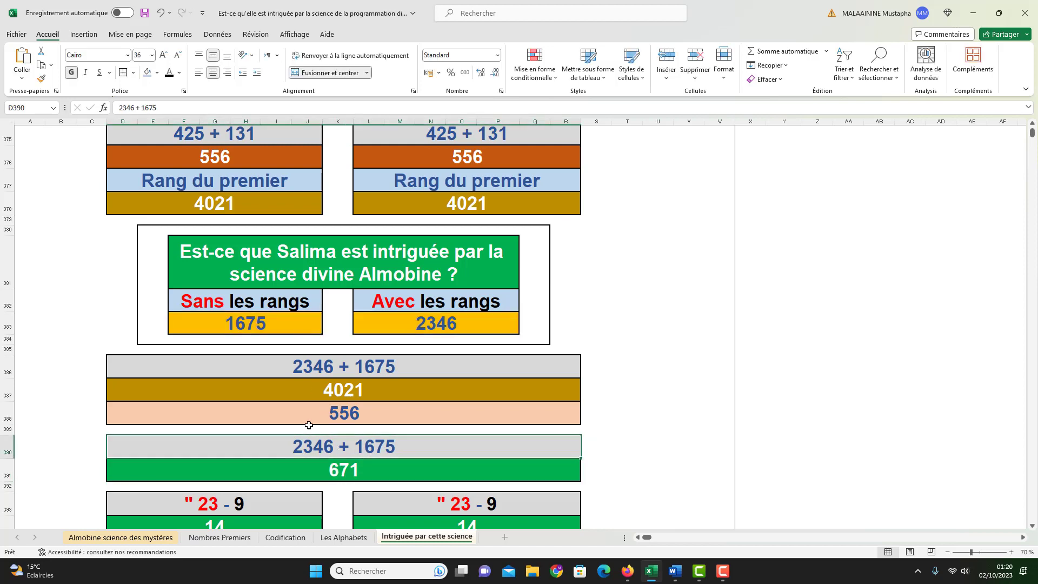
{"action": "double_click", "coordinate": [139, 108]}
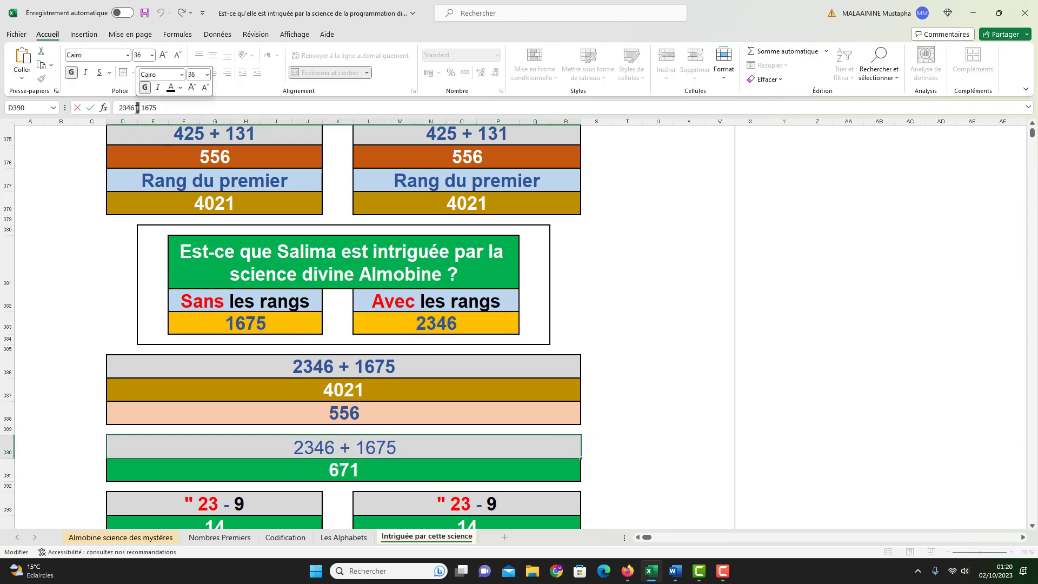
{"action": "type", "text": "-"}
{"action": "key", "text": "Return"}
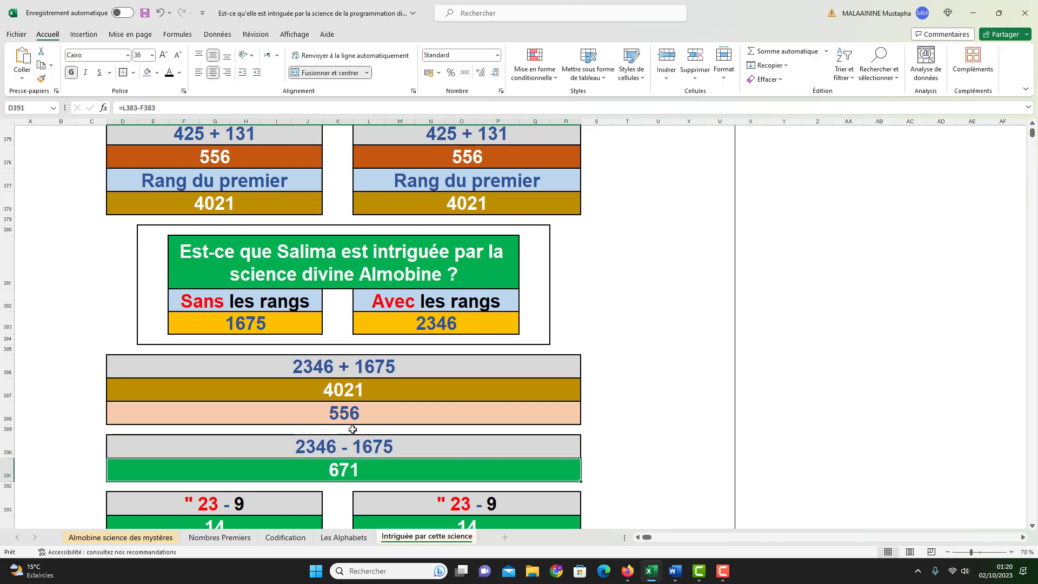
- Open the long subtraction formula in D397 and trace its references to D391, D394 and the cells in rows 371 and 373
{"action": "scroll", "coordinate": [357, 488], "scroll_direction": "down", "scroll_amount": 1}
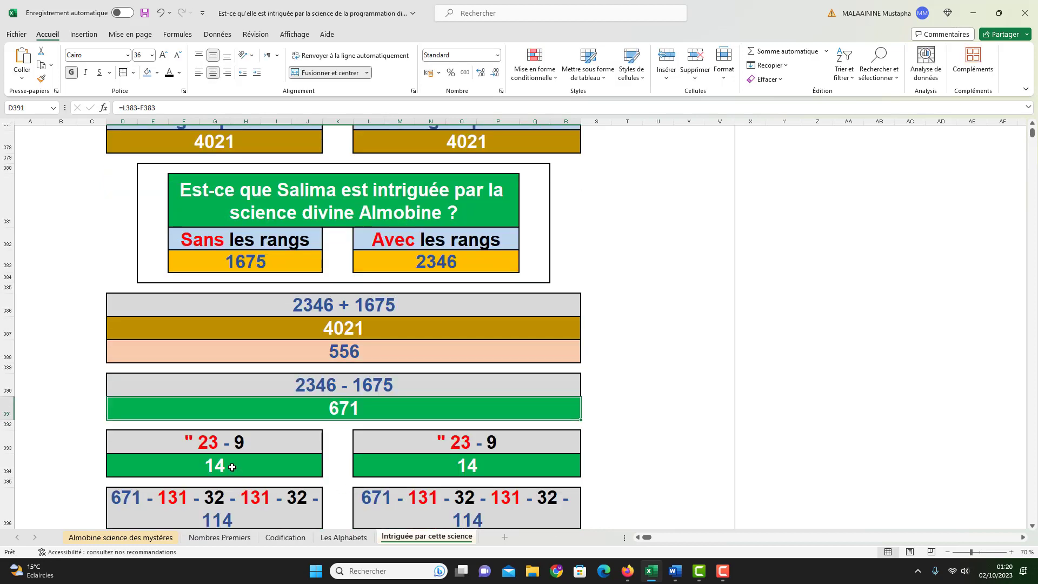
{"action": "scroll", "coordinate": [232, 467], "scroll_direction": "up", "scroll_amount": 3}
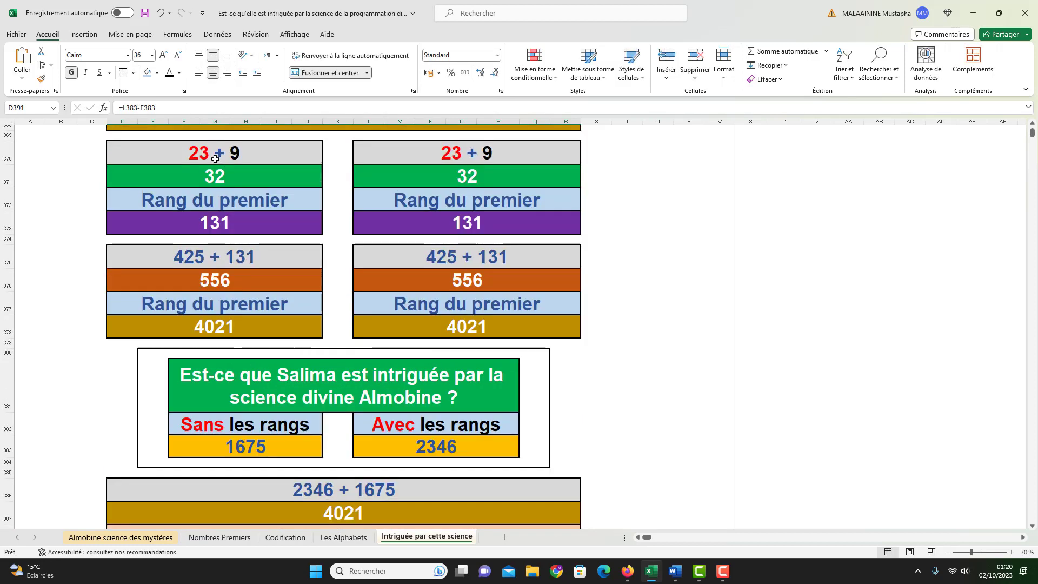
{"action": "scroll", "coordinate": [215, 159], "scroll_direction": "down", "scroll_amount": 2}
{"action": "scroll", "coordinate": [236, 389], "scroll_direction": "down", "scroll_amount": 1}
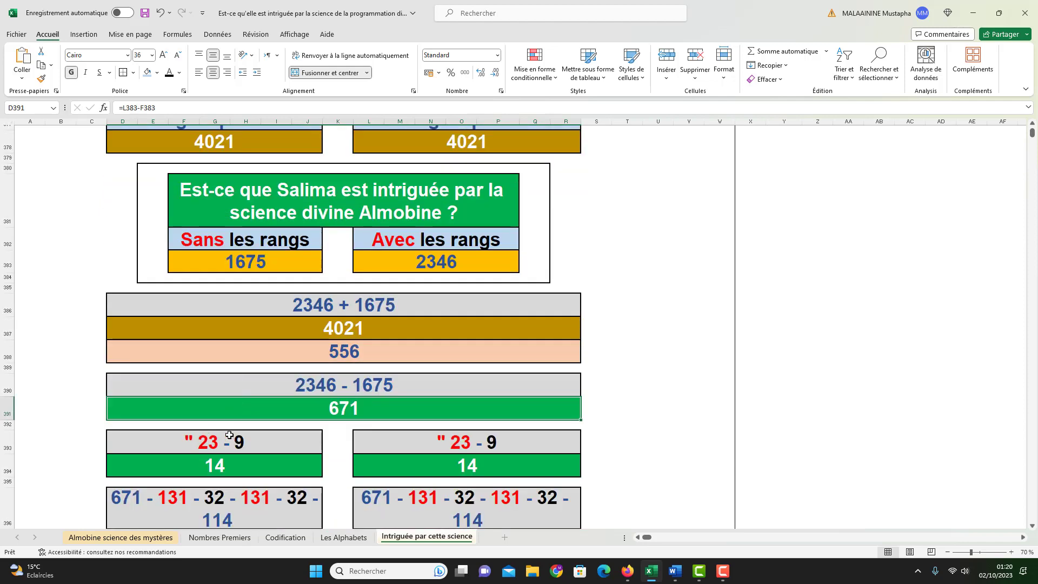
{"action": "scroll", "coordinate": [229, 435], "scroll_direction": "down", "scroll_amount": 1}
{"action": "double_click", "coordinate": [214, 474]}
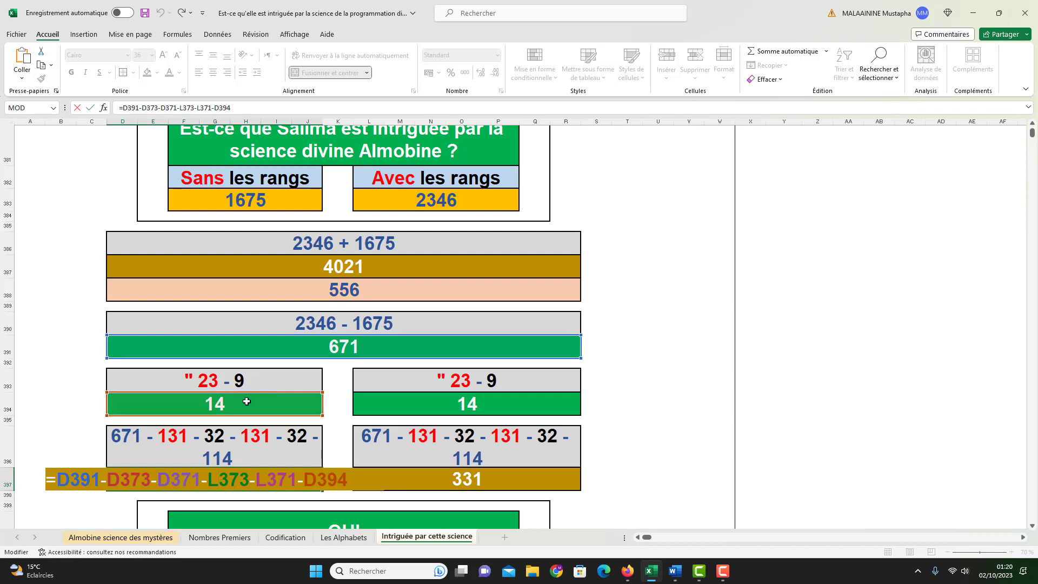
{"action": "scroll", "coordinate": [247, 402], "scroll_direction": "up", "scroll_amount": 5}
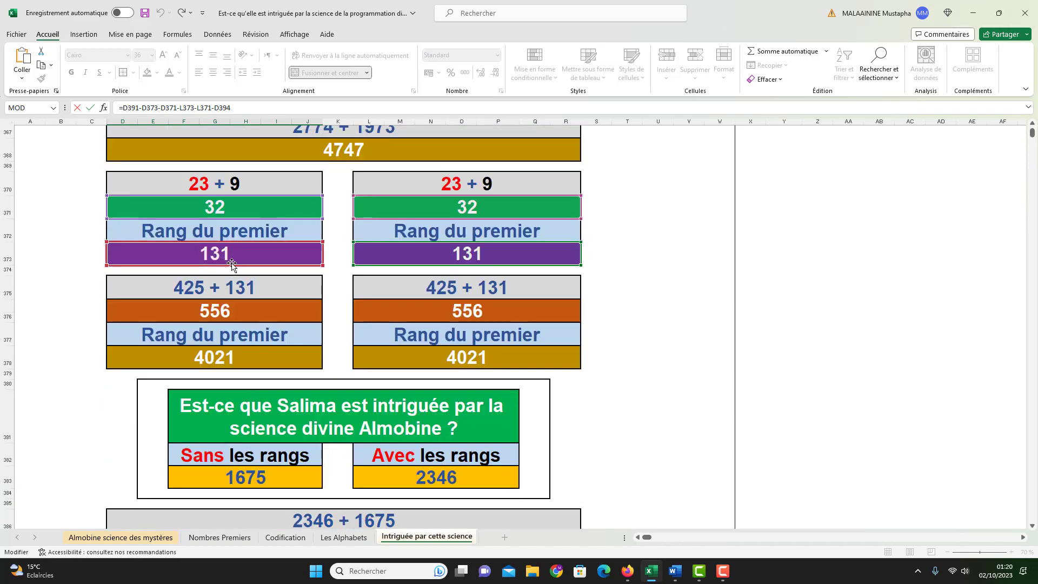
{"action": "scroll", "coordinate": [230, 266], "scroll_direction": "up", "scroll_amount": 3}
{"action": "scroll", "coordinate": [195, 364], "scroll_direction": "down", "scroll_amount": 3}
{"action": "scroll", "coordinate": [195, 364], "scroll_direction": "down", "scroll_amount": 6}
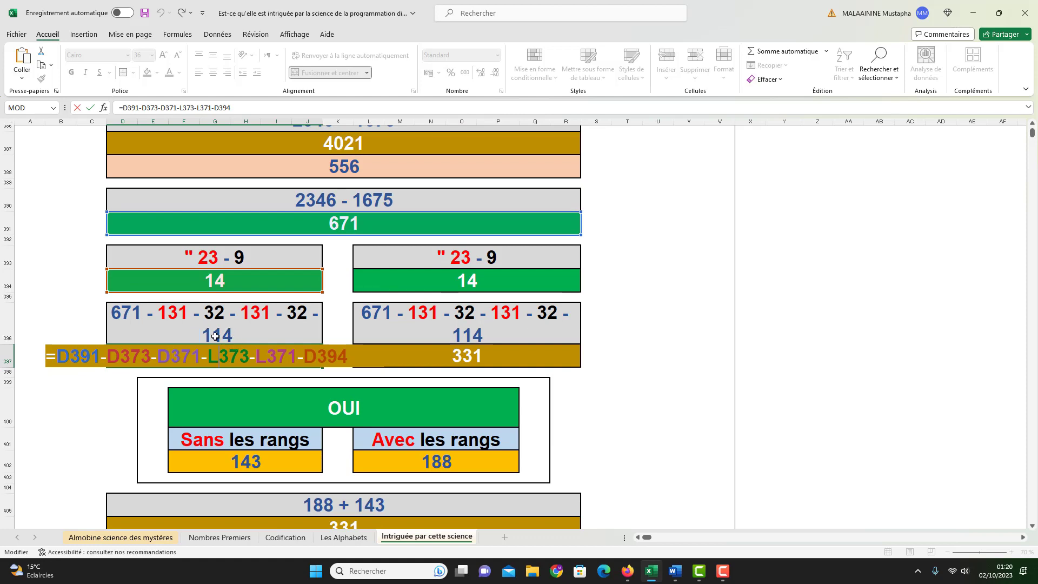
- Trace the term 114 from the D396 label back up through row 334 to the "Dieu" table in row 294
{"action": "scroll", "coordinate": [219, 348], "scroll_direction": "up", "scroll_amount": 10}
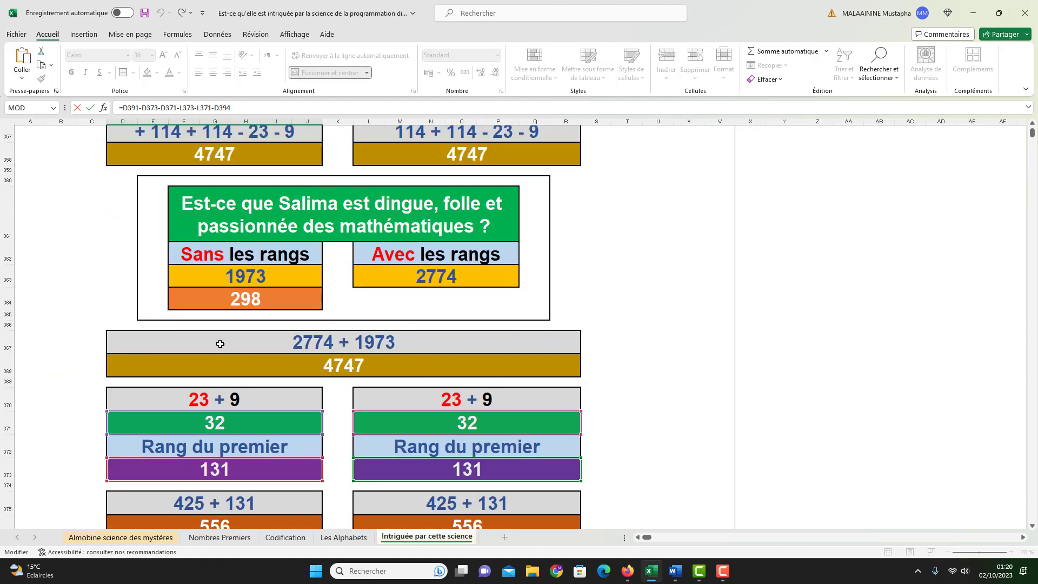
{"action": "scroll", "coordinate": [220, 345], "scroll_direction": "up", "scroll_amount": 12}
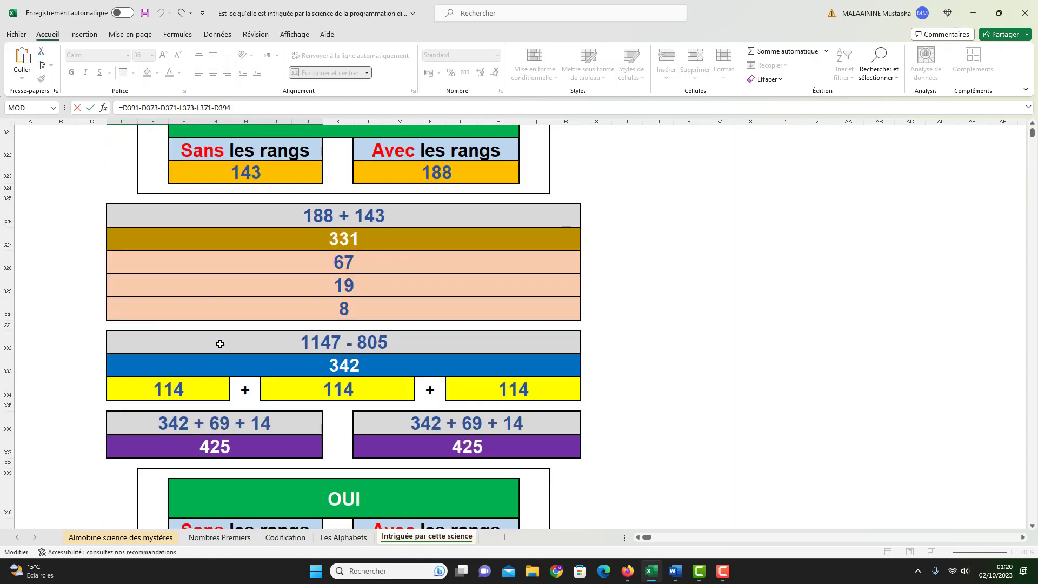
{"action": "scroll", "coordinate": [220, 344], "scroll_direction": "up", "scroll_amount": 7}
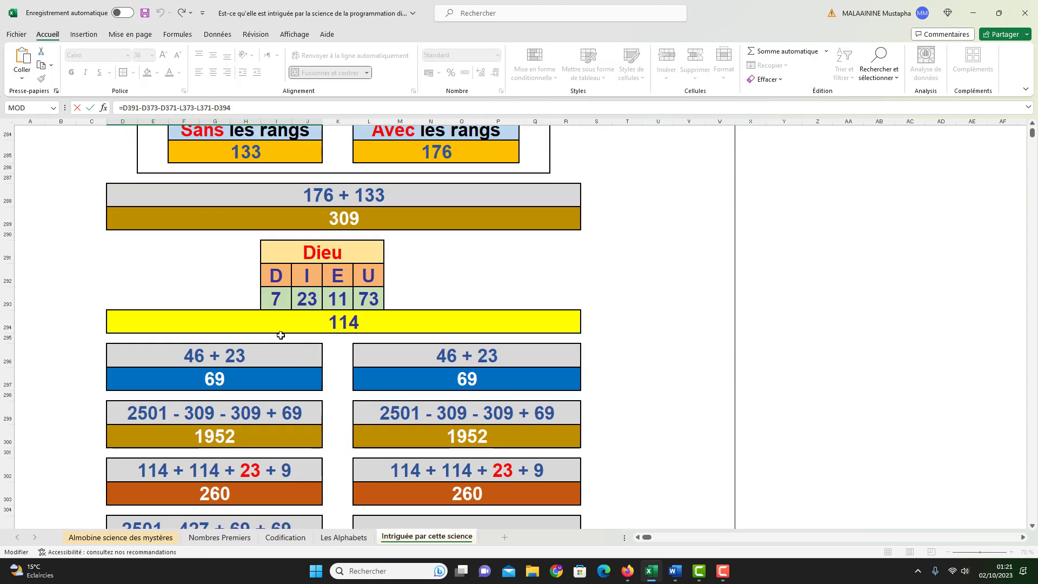
{"action": "key", "text": "Escape"}
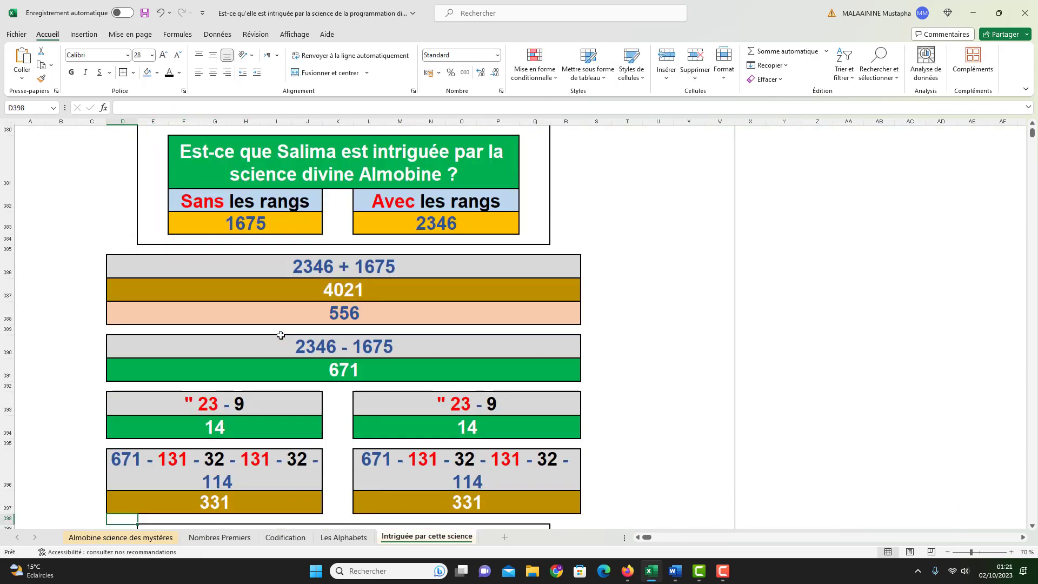
- Compare the parallel subtraction formulas in D397 and L397
{"action": "double_click", "coordinate": [225, 500]}
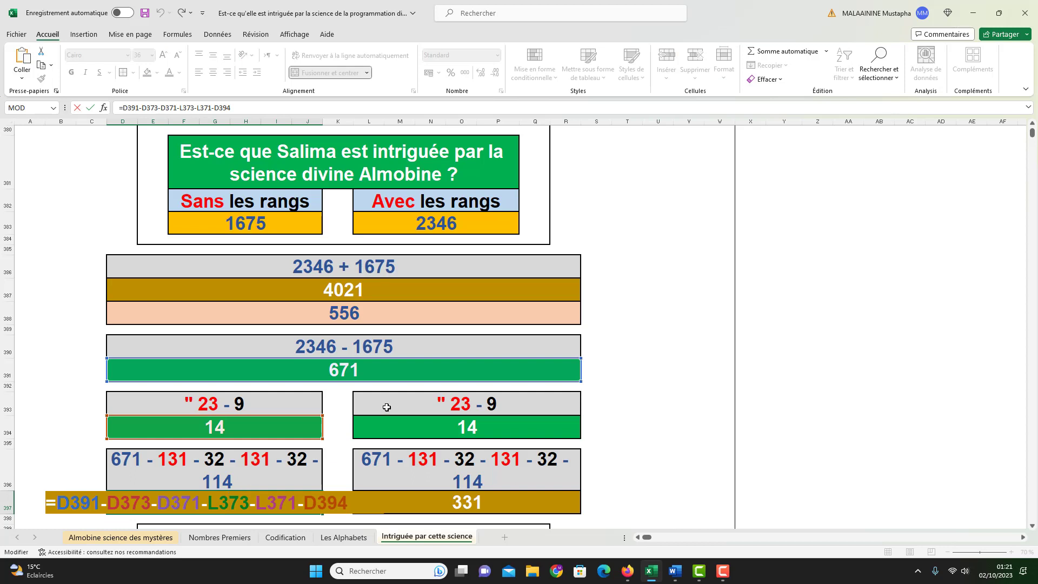
{"action": "key", "text": "Escape"}
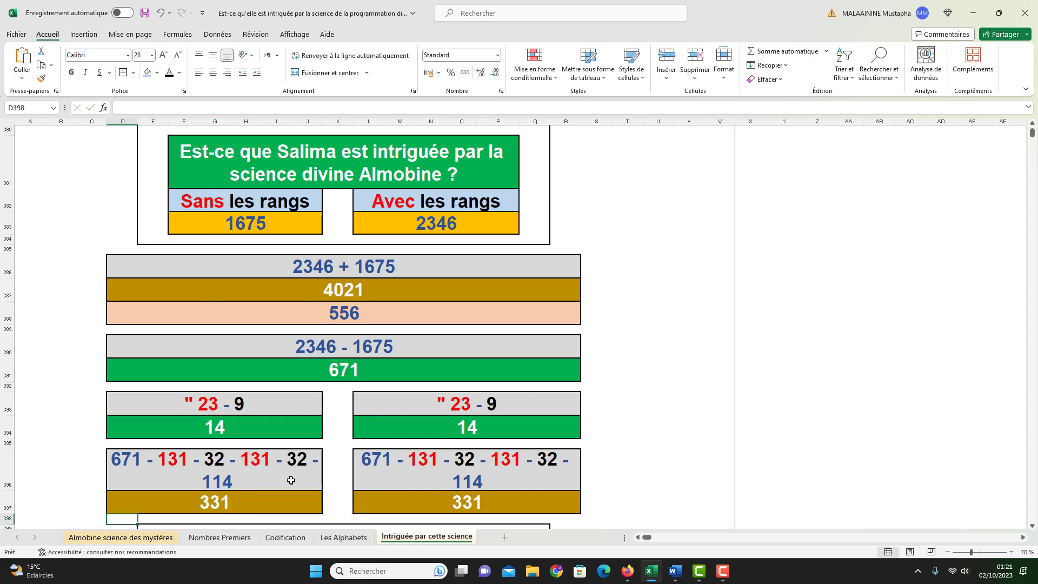
{"action": "left_click", "coordinate": [465, 500]}
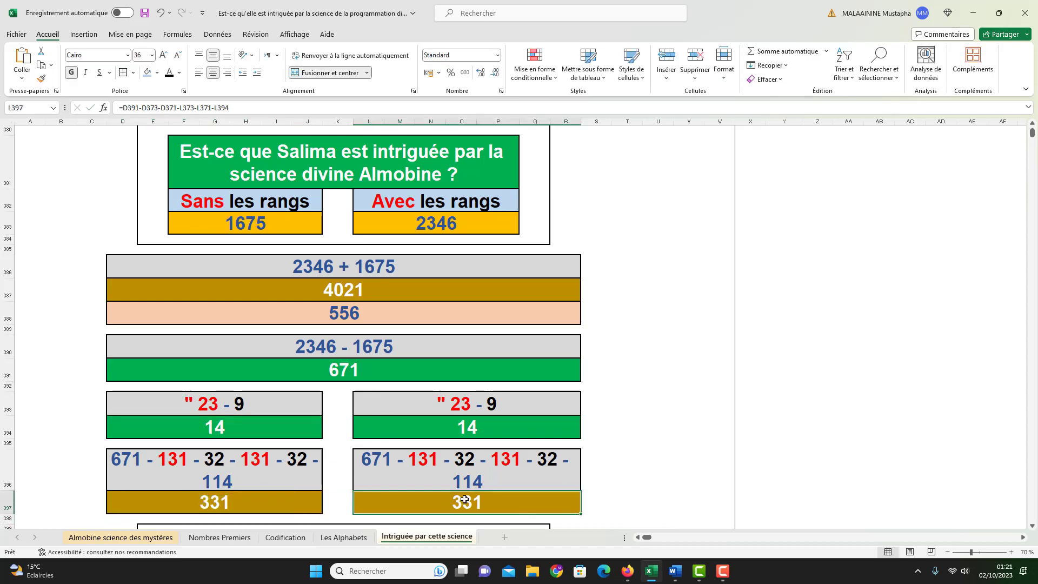
{"action": "scroll", "coordinate": [465, 500], "scroll_direction": "down", "scroll_amount": 1}
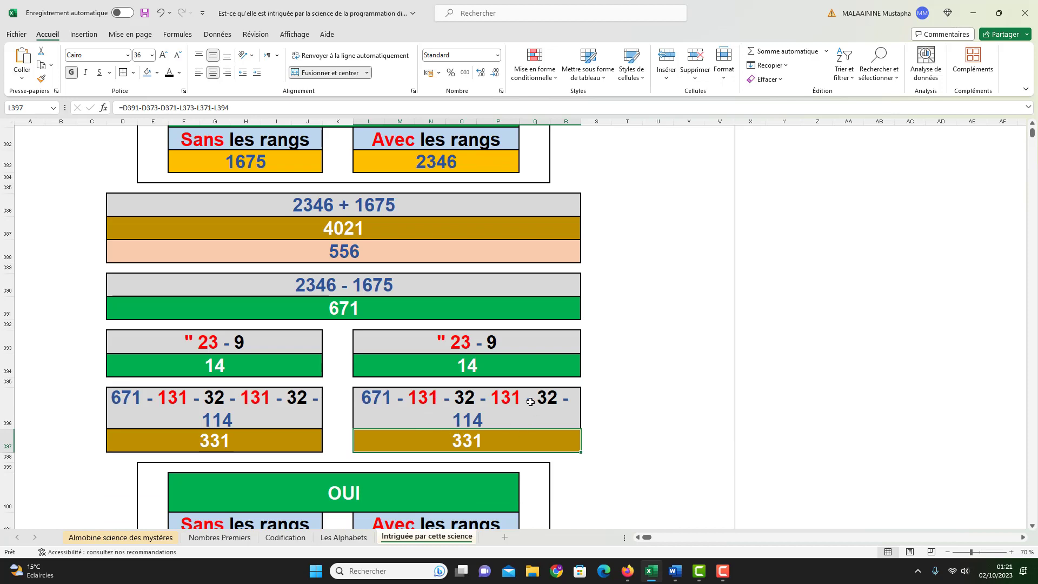
{"action": "scroll", "coordinate": [528, 317], "scroll_direction": "up", "scroll_amount": 3}
- Check the sum formula in D406 below the "OUI" table against the "science divine Almobine" question in row 381
{"action": "scroll", "coordinate": [528, 317], "scroll_direction": "down", "scroll_amount": 6}
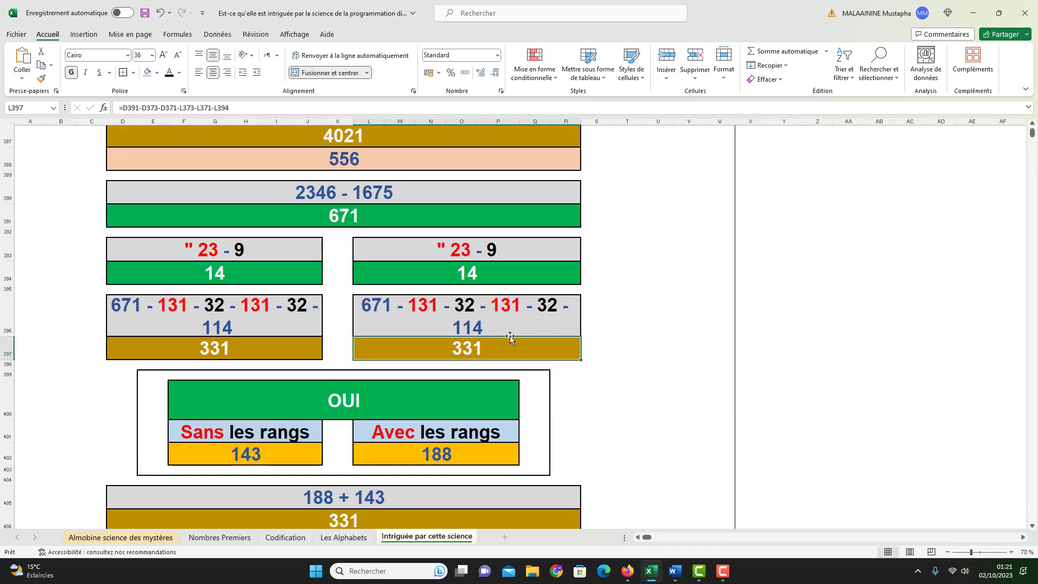
{"action": "left_click", "coordinate": [365, 428]}
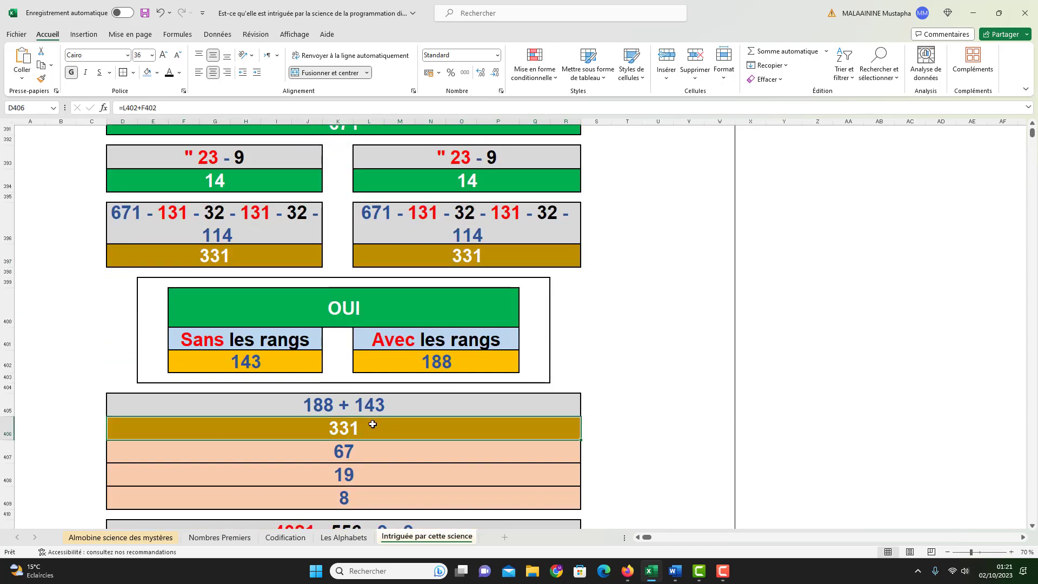
{"action": "scroll", "coordinate": [370, 426], "scroll_direction": "up", "scroll_amount": 5}
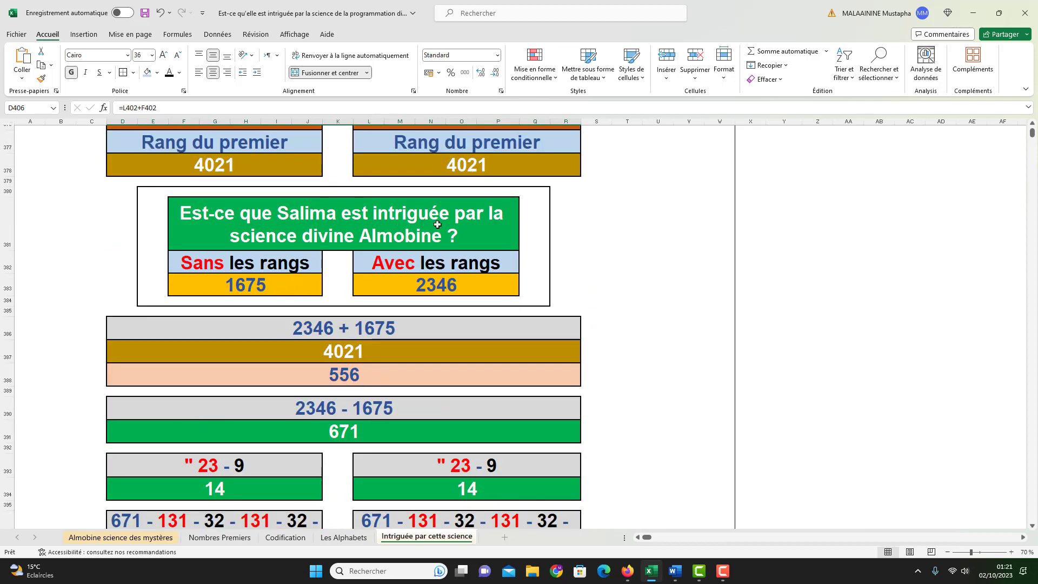
{"action": "scroll", "coordinate": [398, 258], "scroll_direction": "down", "scroll_amount": 6}
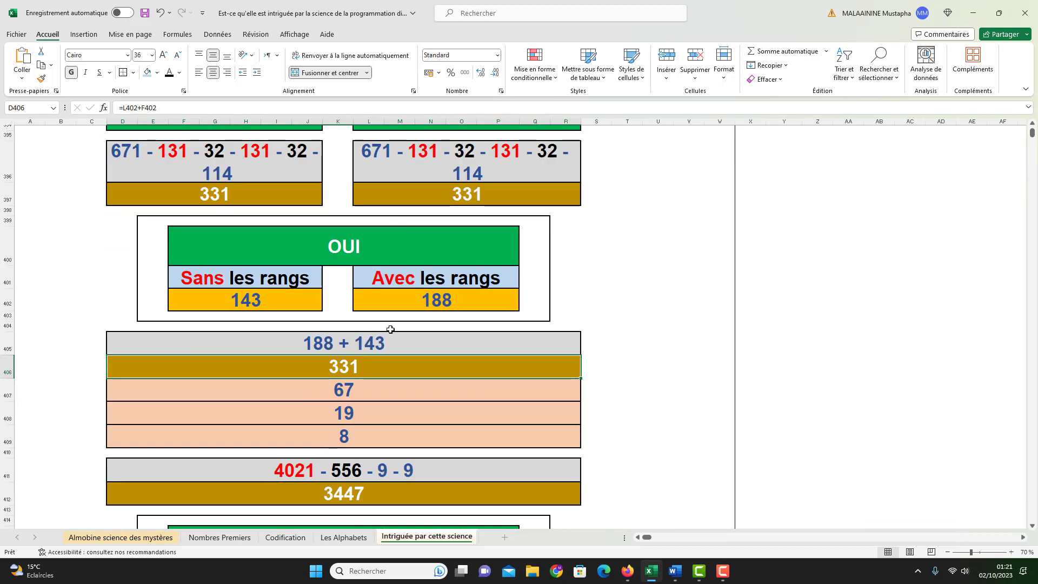
- Open the subtraction formula in D412 and trace its references to D387 and D388
{"action": "scroll", "coordinate": [353, 368], "scroll_direction": "down", "scroll_amount": 1}
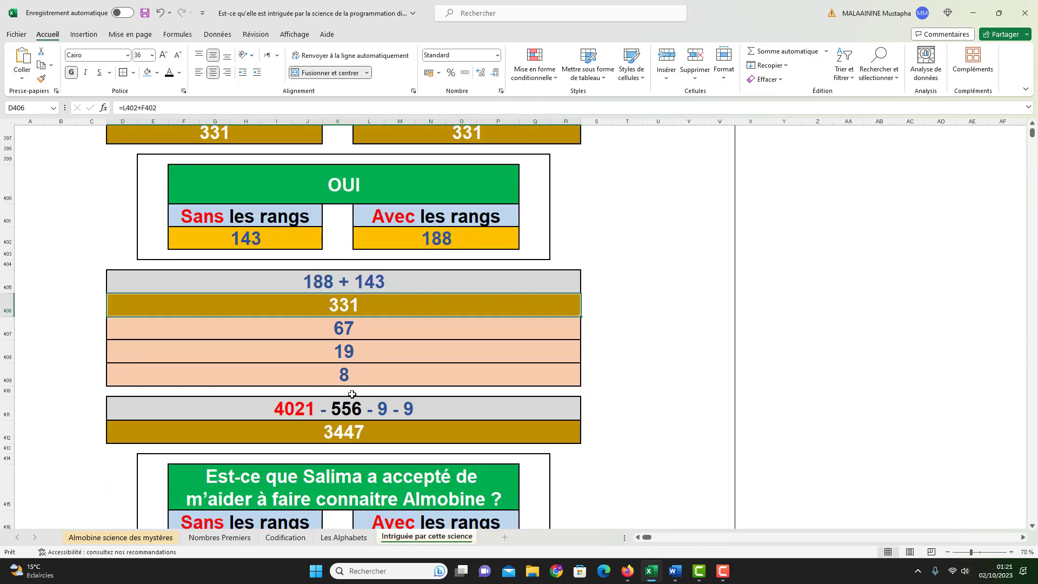
{"action": "double_click", "coordinate": [340, 429]}
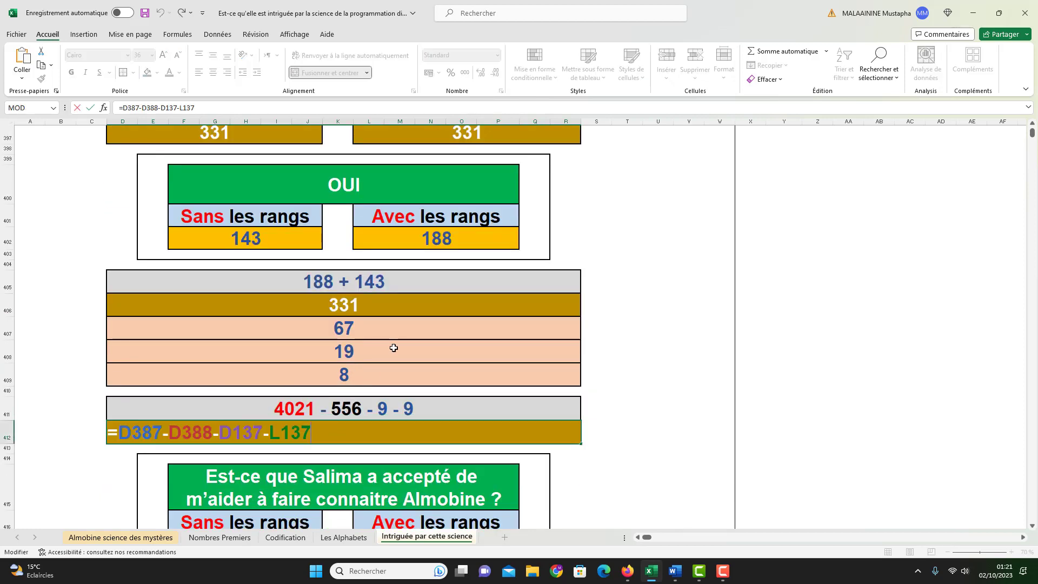
{"action": "scroll", "coordinate": [393, 347], "scroll_direction": "up", "scroll_amount": 6}
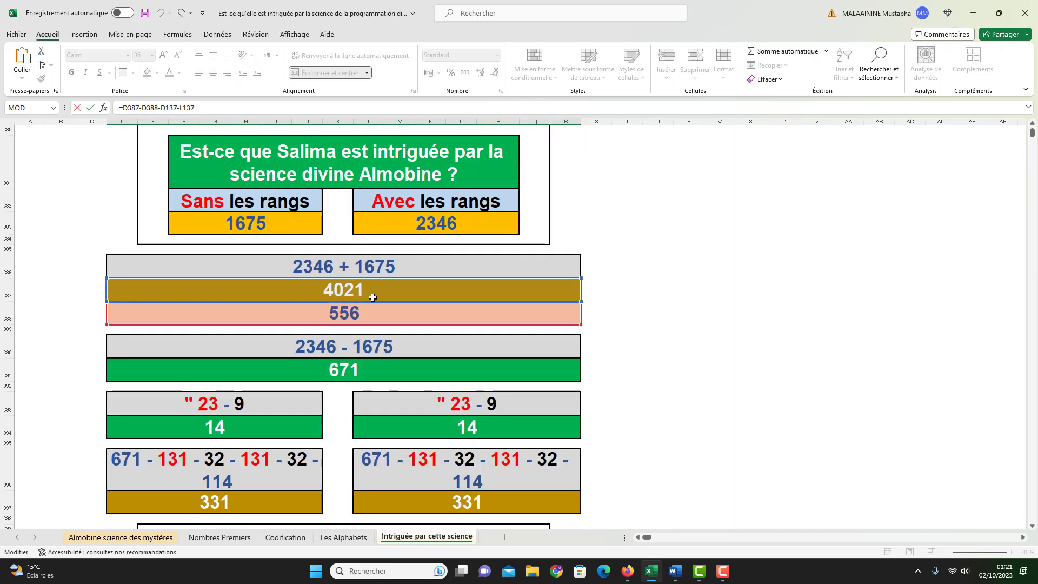
{"action": "scroll", "coordinate": [372, 297], "scroll_direction": "down", "scroll_amount": 3}
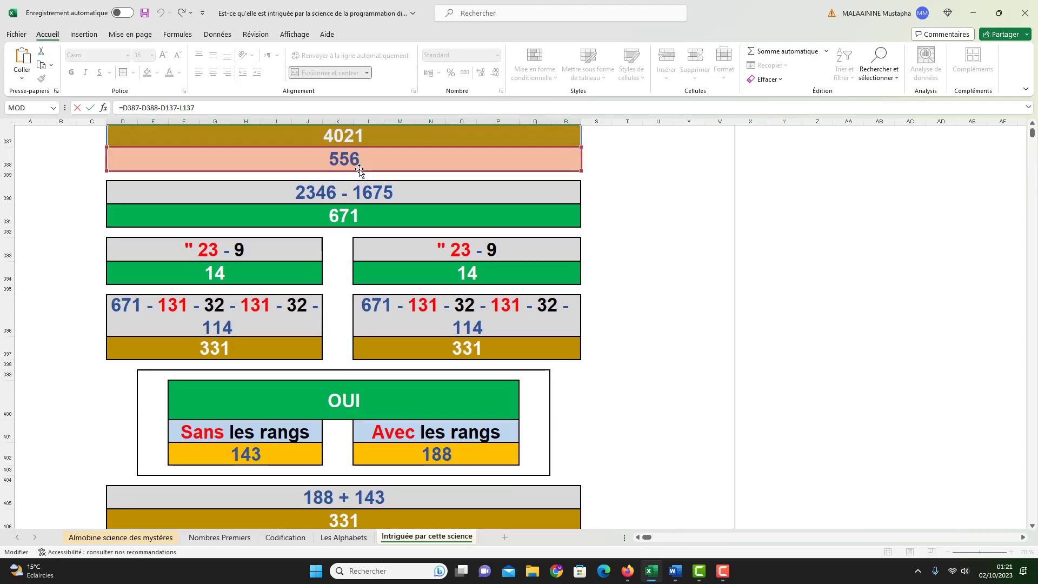
{"action": "scroll", "coordinate": [359, 172], "scroll_direction": "down", "scroll_amount": 3}
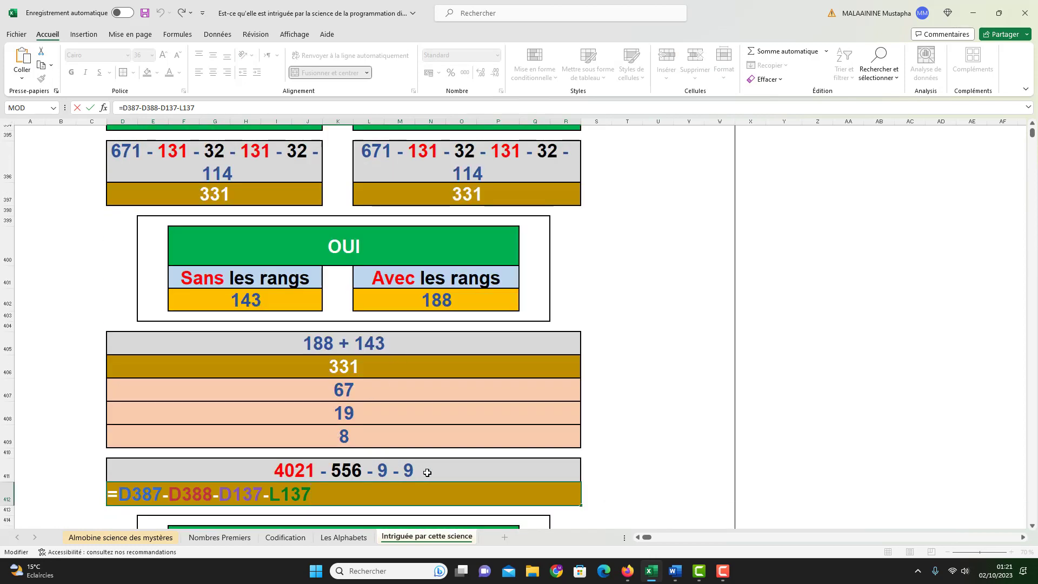
{"action": "key", "text": "Return"}
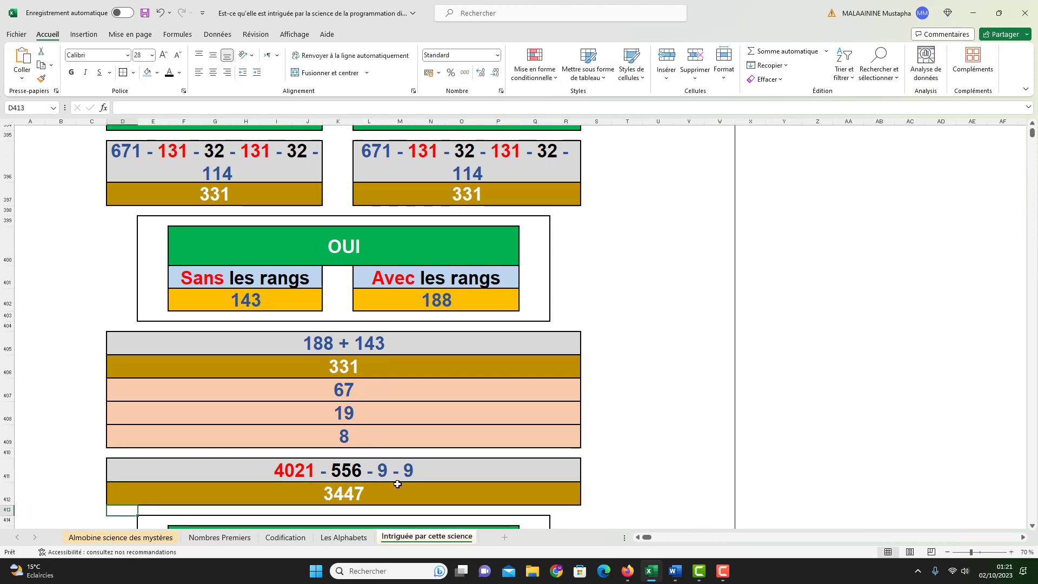
- Check the sum formula in D421 and the difference formula in D424 below the question in row 415
{"action": "scroll", "coordinate": [397, 484], "scroll_direction": "down", "scroll_amount": 3}
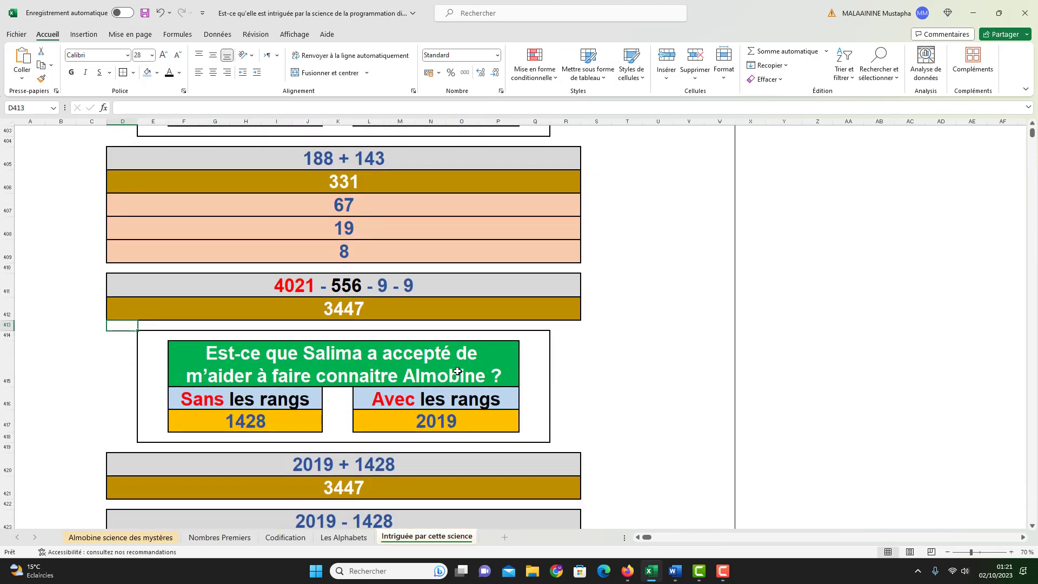
{"action": "left_click", "coordinate": [357, 491]}
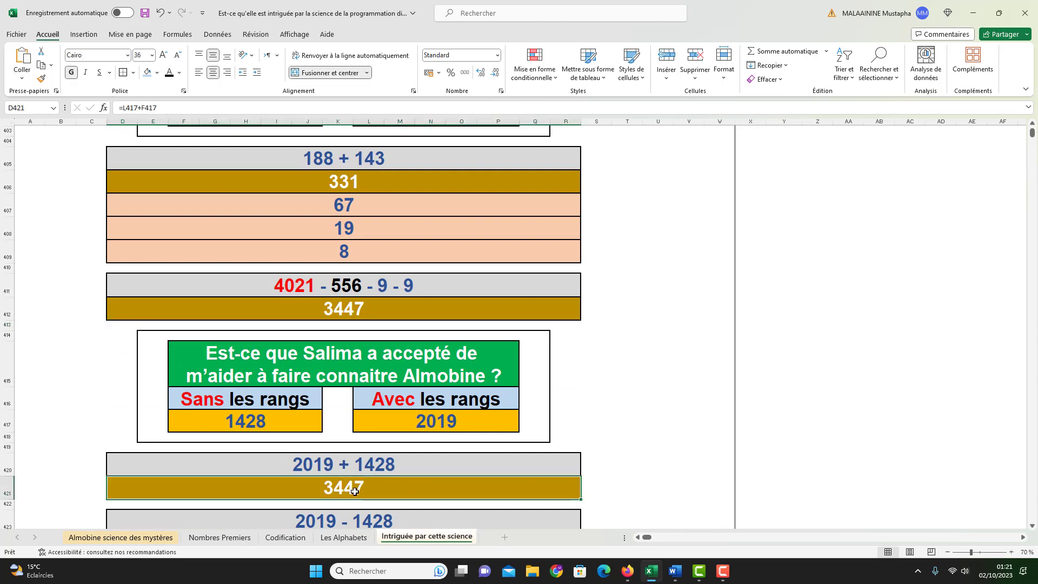
{"action": "scroll", "coordinate": [357, 487], "scroll_direction": "down", "scroll_amount": 2}
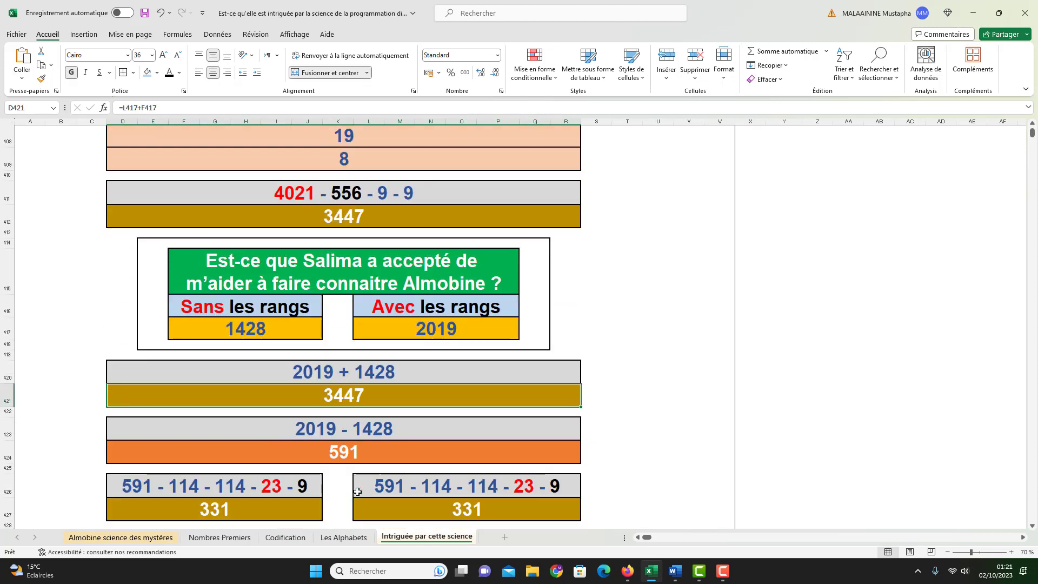
{"action": "double_click", "coordinate": [357, 458]}
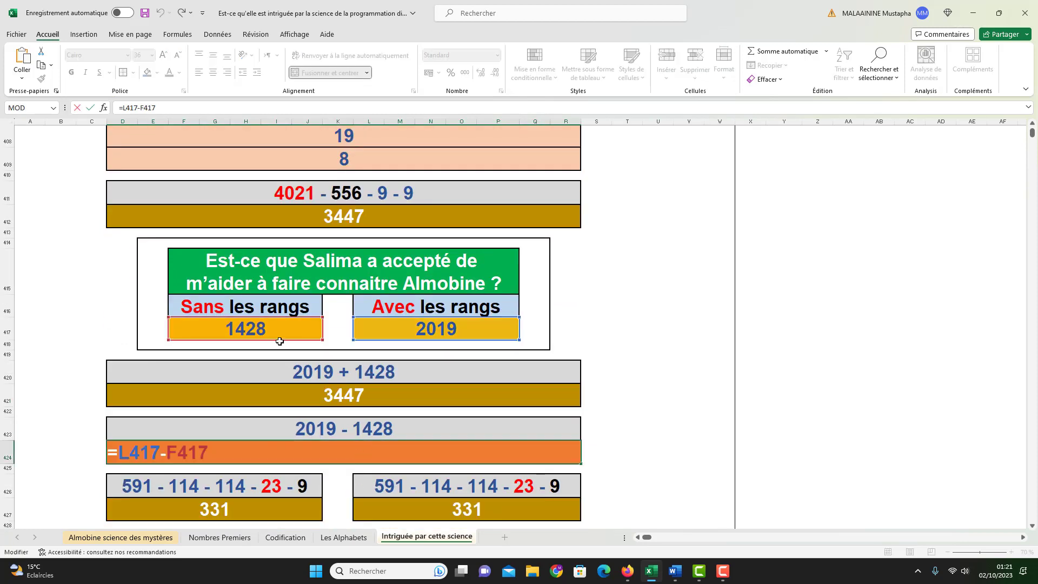
{"action": "key", "text": "Return"}
- Compare the parallel subtraction formulas in D427 and L427
{"action": "scroll", "coordinate": [424, 301], "scroll_direction": "down", "scroll_amount": 2}
{"action": "double_click", "coordinate": [247, 448]}
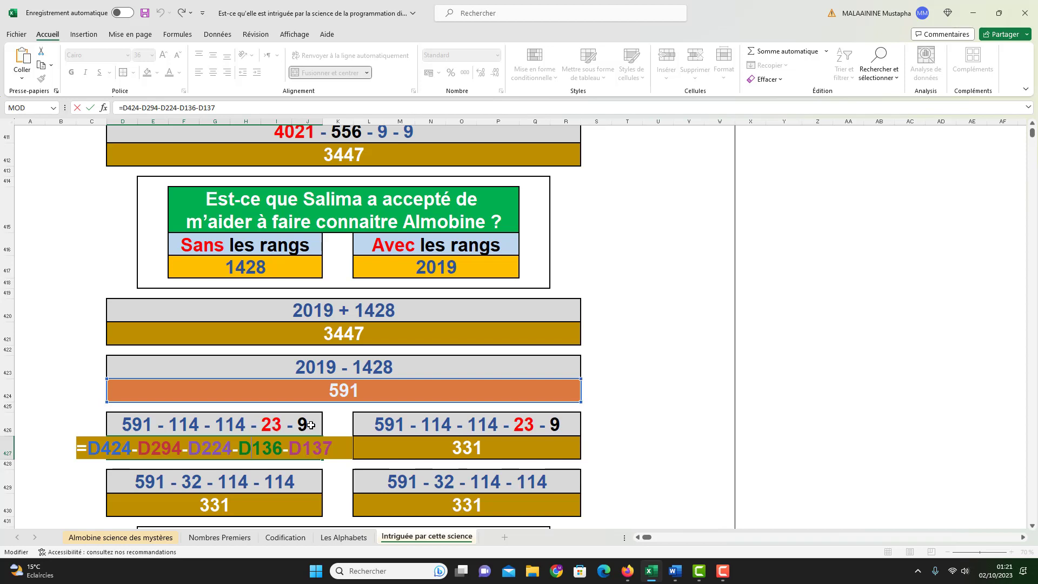
{"action": "key", "text": "Return"}
{"action": "left_click", "coordinate": [503, 448]}
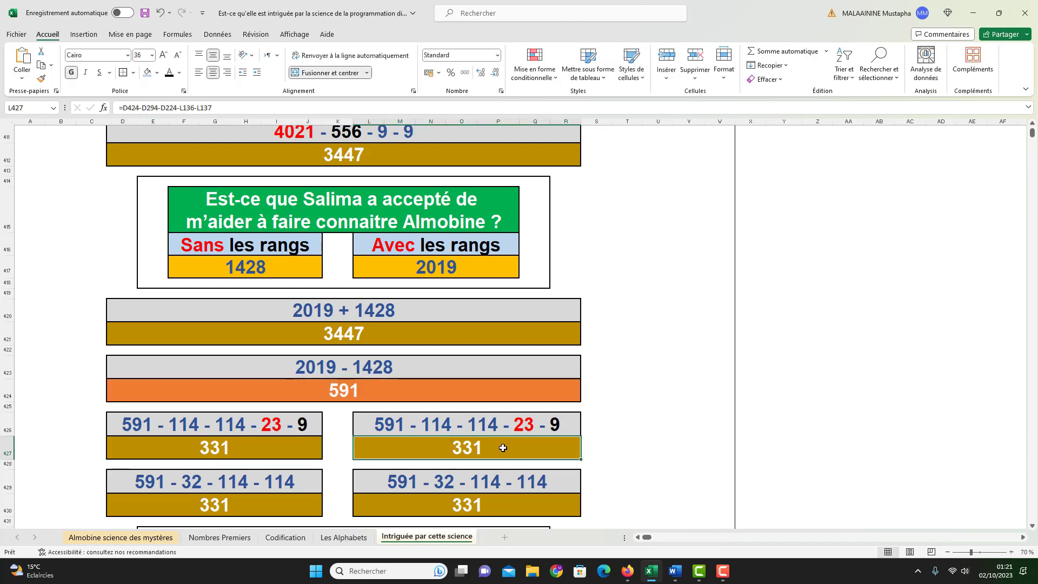
- Open the subtraction formula in D430 and trace its reference to D371 below the "23 + 9" label
{"action": "left_click", "coordinate": [219, 505]}
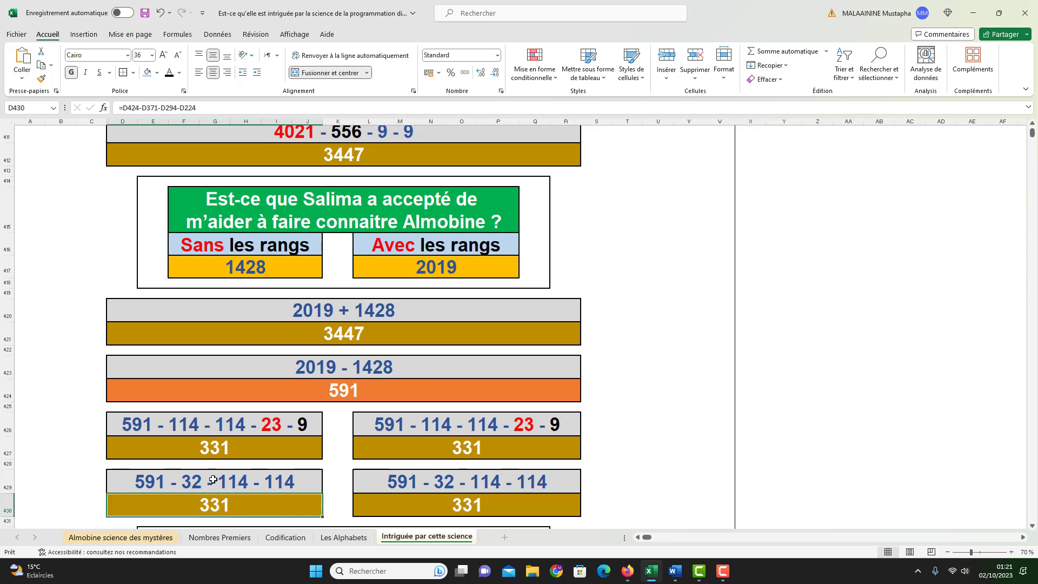
{"action": "double_click", "coordinate": [206, 504]}
{"action": "scroll", "coordinate": [284, 430], "scroll_direction": "up", "scroll_amount": 13}
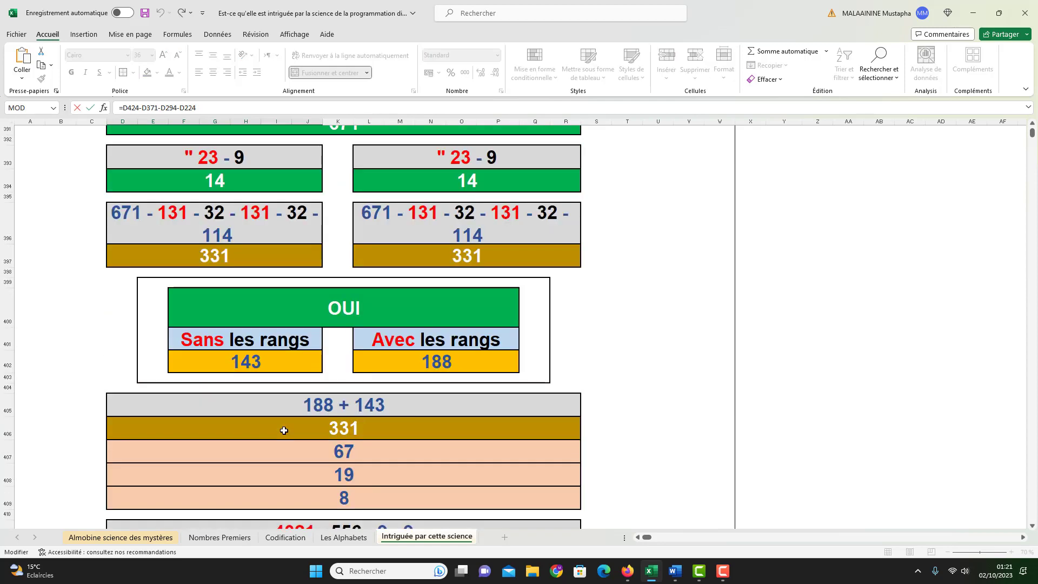
{"action": "scroll", "coordinate": [284, 431], "scroll_direction": "up", "scroll_amount": 3}
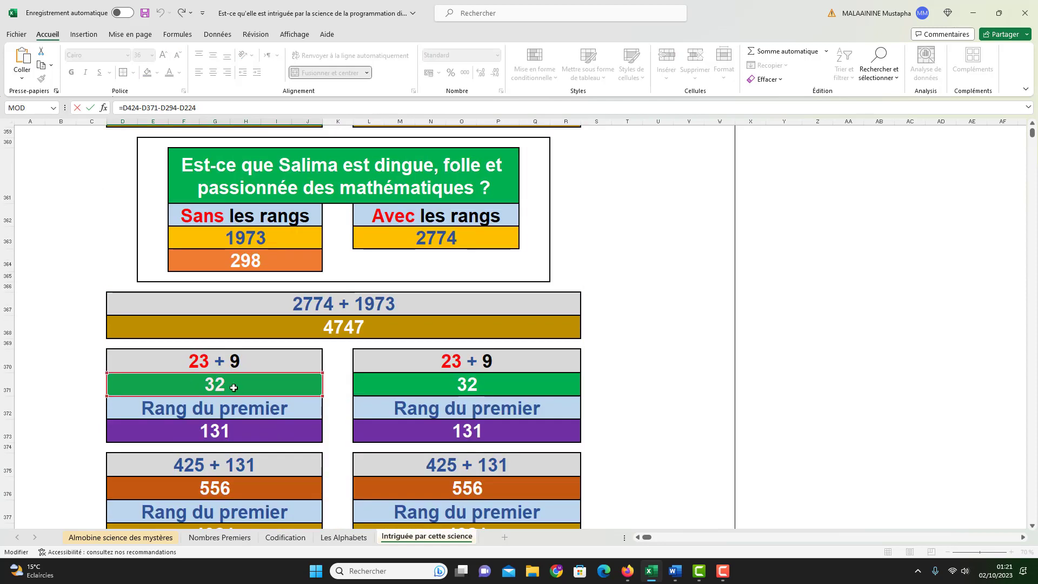
{"action": "scroll", "coordinate": [245, 396], "scroll_direction": "down", "scroll_amount": 16}
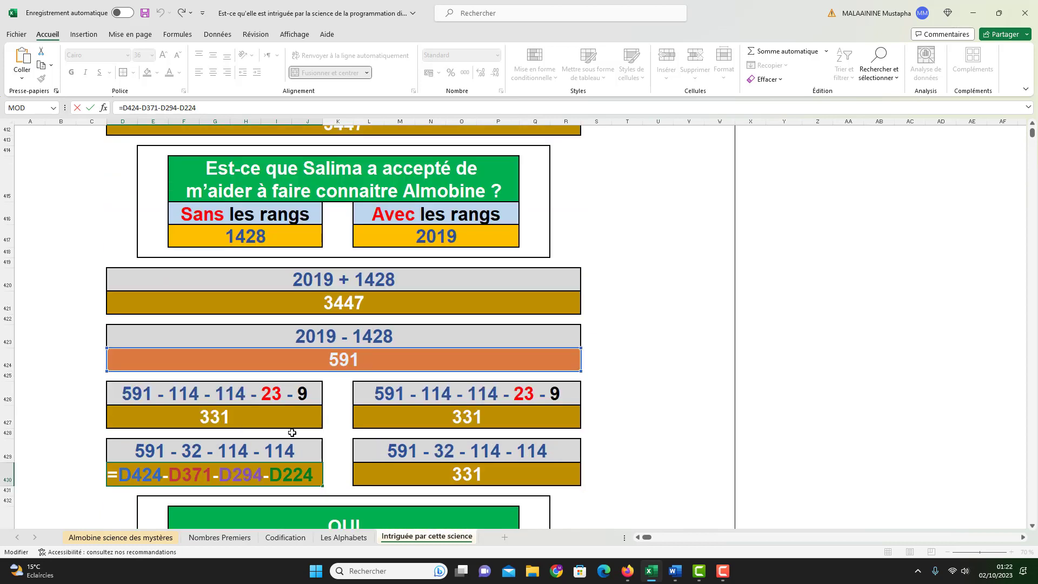
{"action": "key", "text": "Return"}
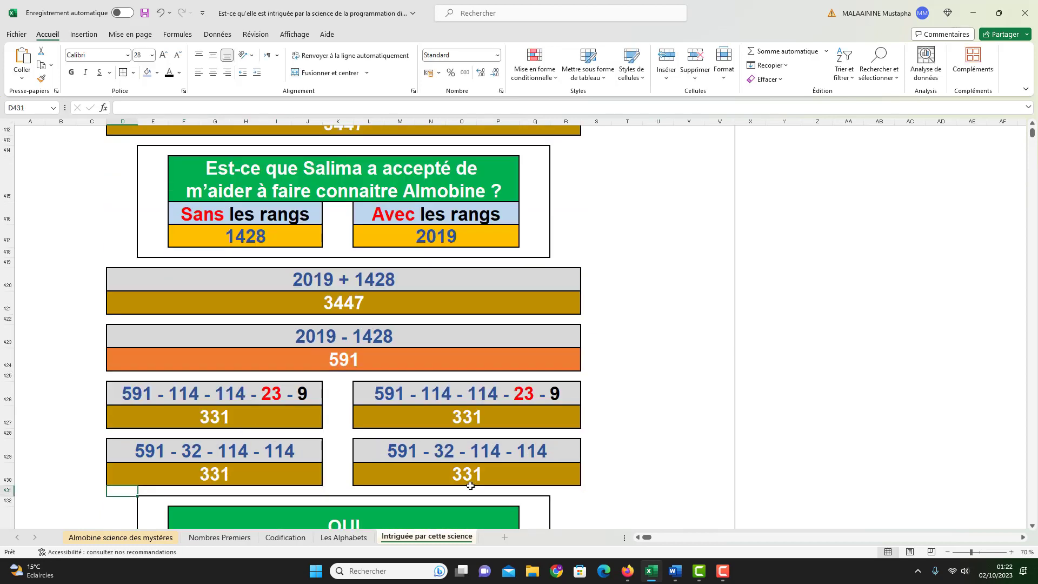
- Compare the "OUI" table in row 433 with the question about making Almobine known in row 415
{"action": "left_click_drag", "start_coordinate": [460, 416], "coordinate": [274, 470]}
{"action": "scroll", "coordinate": [286, 454], "scroll_direction": "down", "scroll_amount": 3}
{"action": "left_click", "coordinate": [116, 324]}
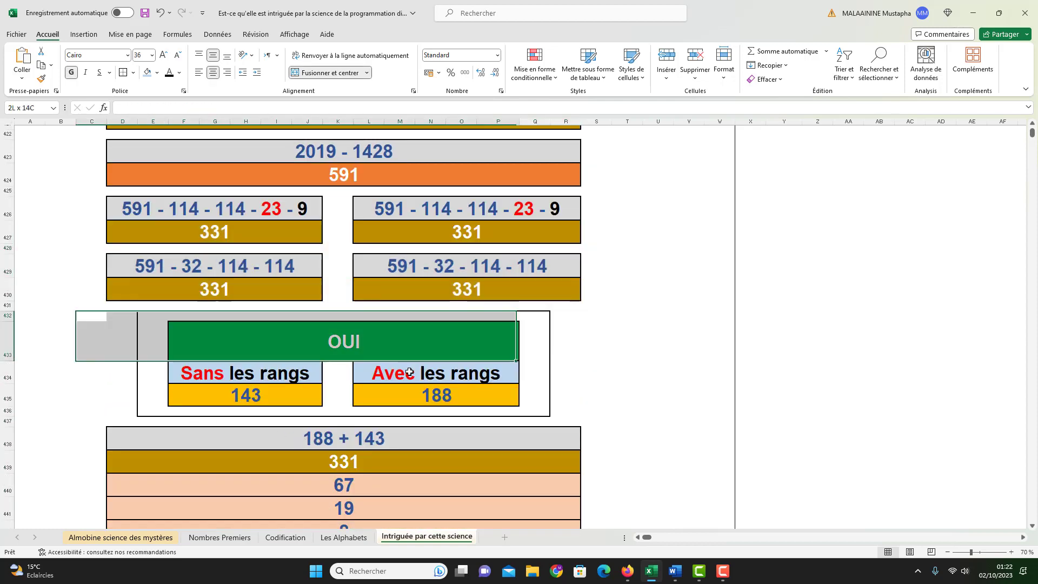
{"action": "scroll", "coordinate": [401, 382], "scroll_direction": "up", "scroll_amount": 5}
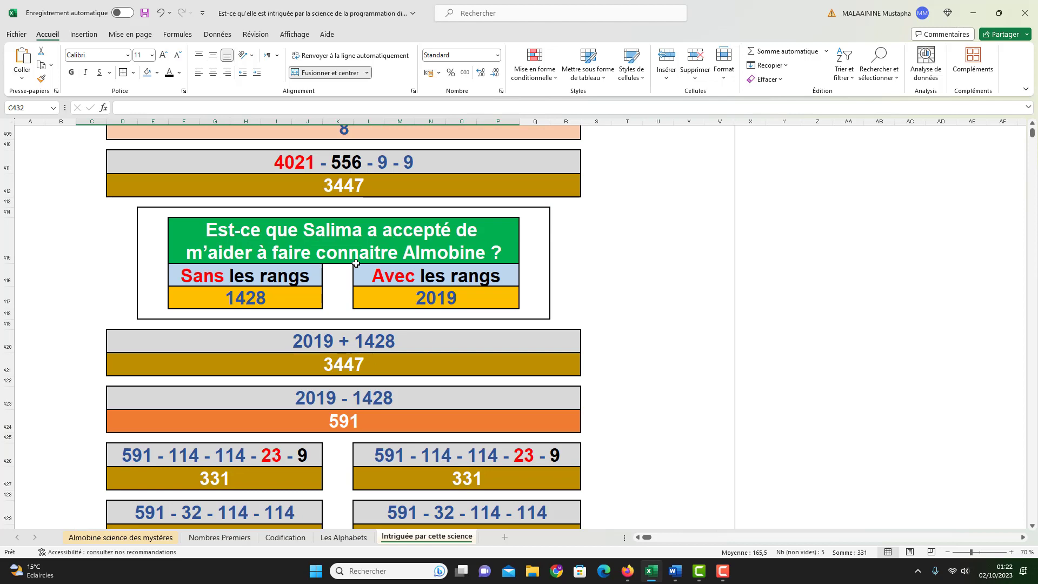
{"action": "scroll", "coordinate": [411, 276], "scroll_direction": "down", "scroll_amount": 5}
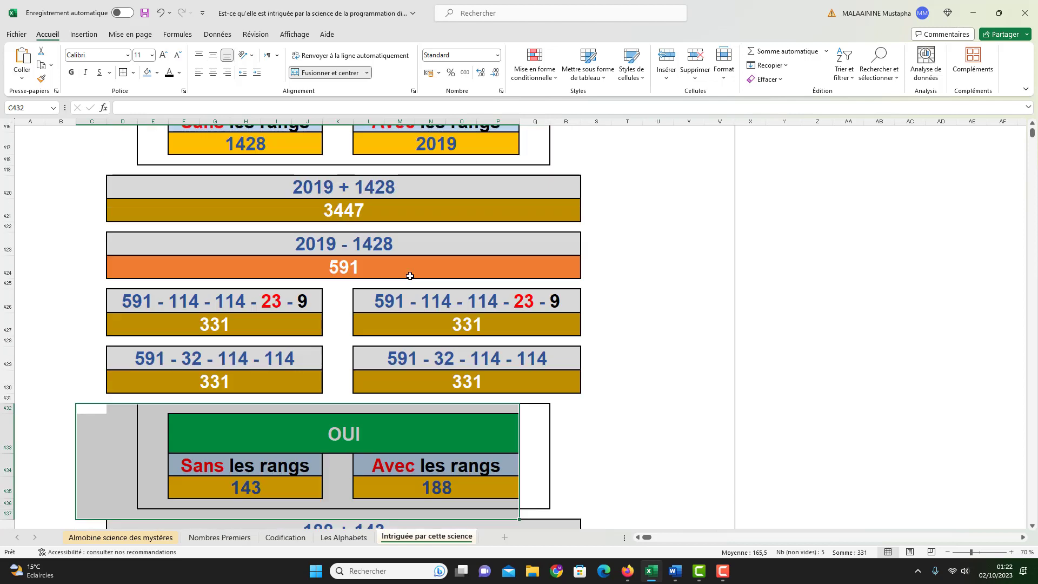
- Check the sum formula in D439 and the contents of cells D440, D441 and D442 beneath it
{"action": "left_click", "coordinate": [350, 405]}
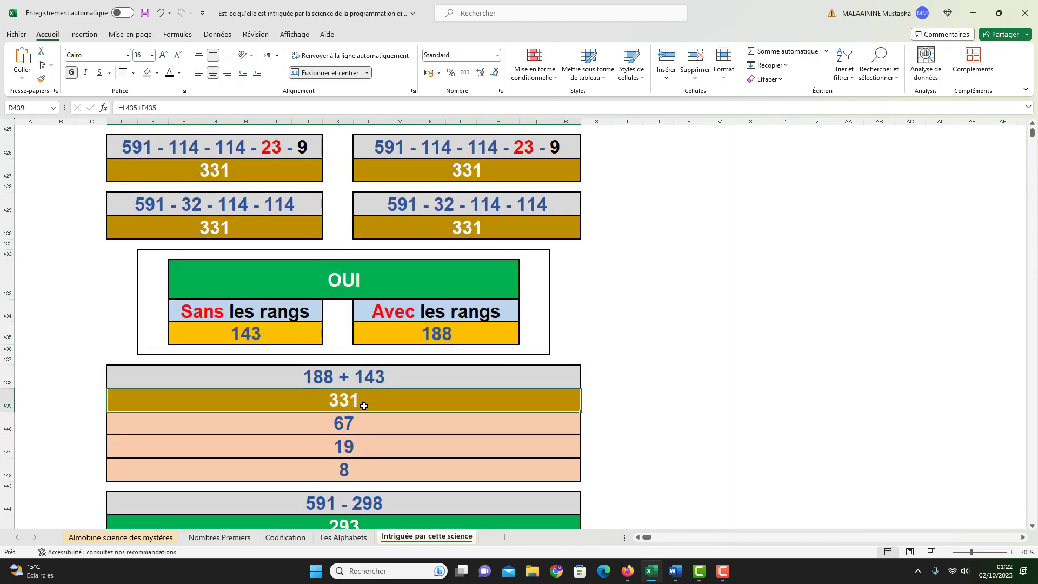
{"action": "left_click", "coordinate": [347, 424]}
{"action": "left_click", "coordinate": [345, 443]}
{"action": "left_click", "coordinate": [346, 464]}
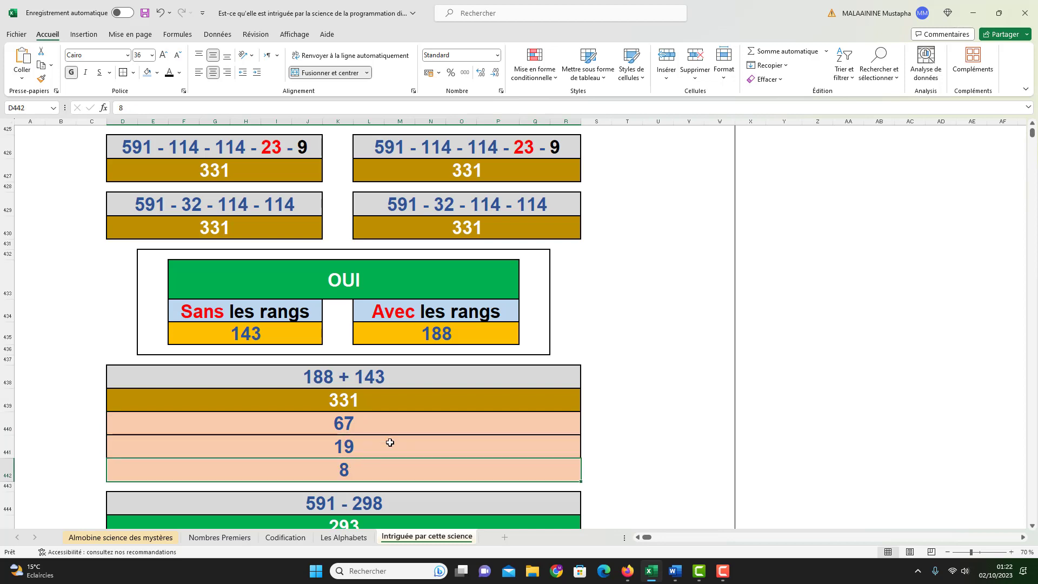
- Open the subtraction formula in D445 and trace its references to D424 and F364
{"action": "scroll", "coordinate": [398, 437], "scroll_direction": "down", "scroll_amount": 1}
{"action": "double_click", "coordinate": [356, 464]}
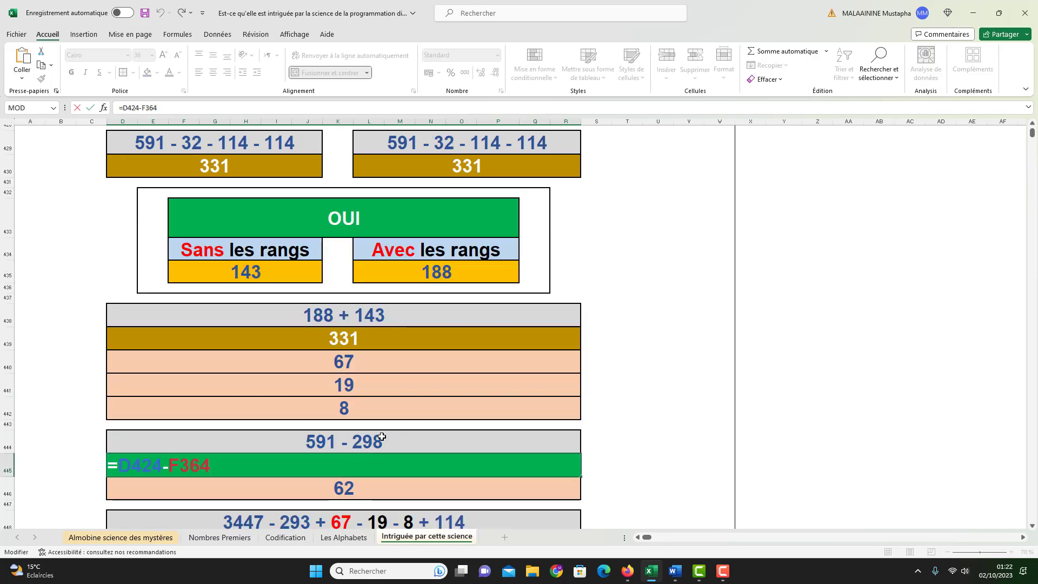
{"action": "scroll", "coordinate": [382, 436], "scroll_direction": "up", "scroll_amount": 6}
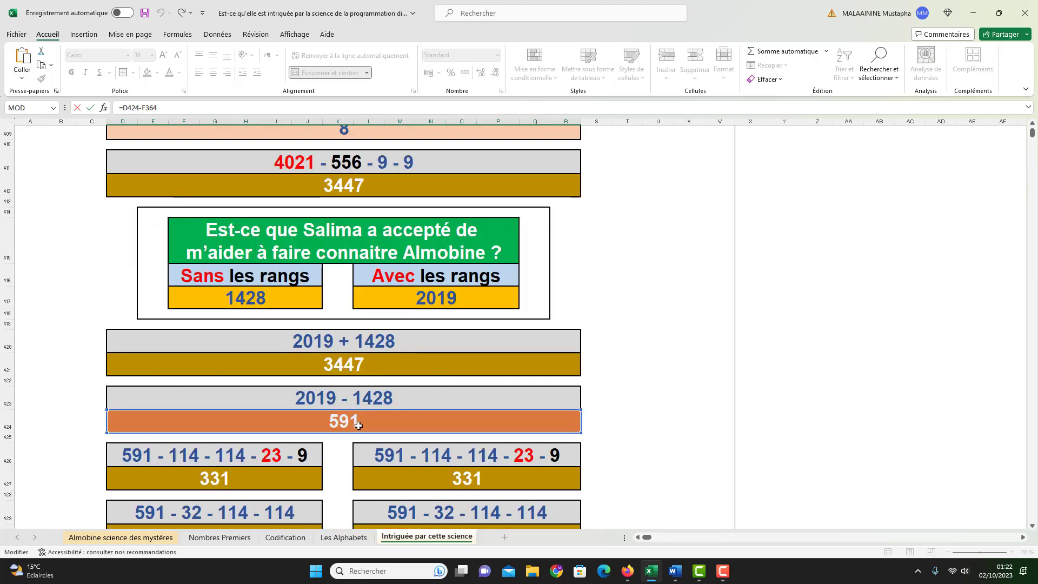
{"action": "scroll", "coordinate": [358, 425], "scroll_direction": "down", "scroll_amount": 7}
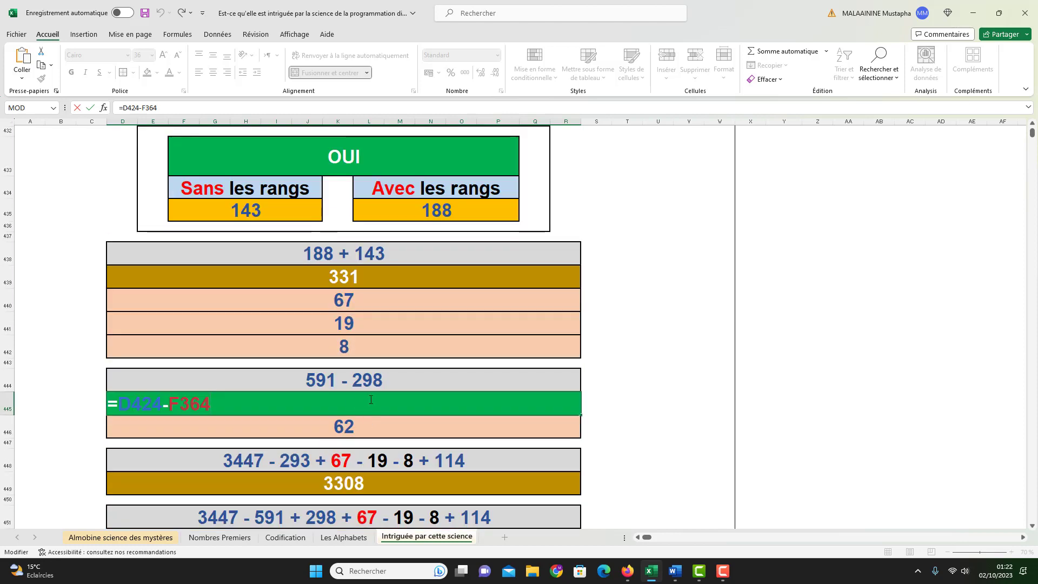
{"action": "scroll", "coordinate": [379, 389], "scroll_direction": "up", "scroll_amount": 11}
{"action": "scroll", "coordinate": [388, 385], "scroll_direction": "up", "scroll_amount": 13}
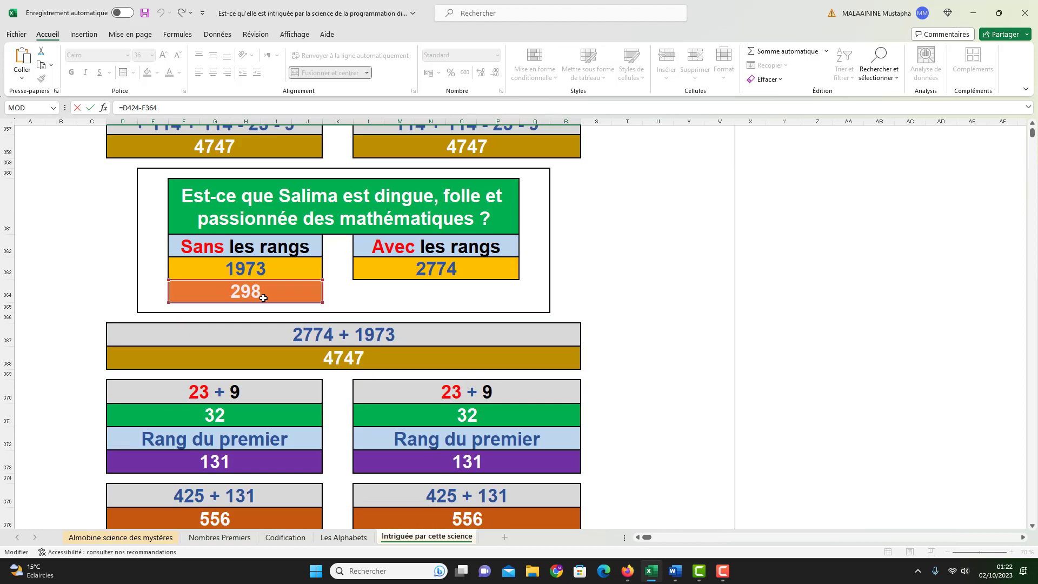
{"action": "key", "text": "Return"}
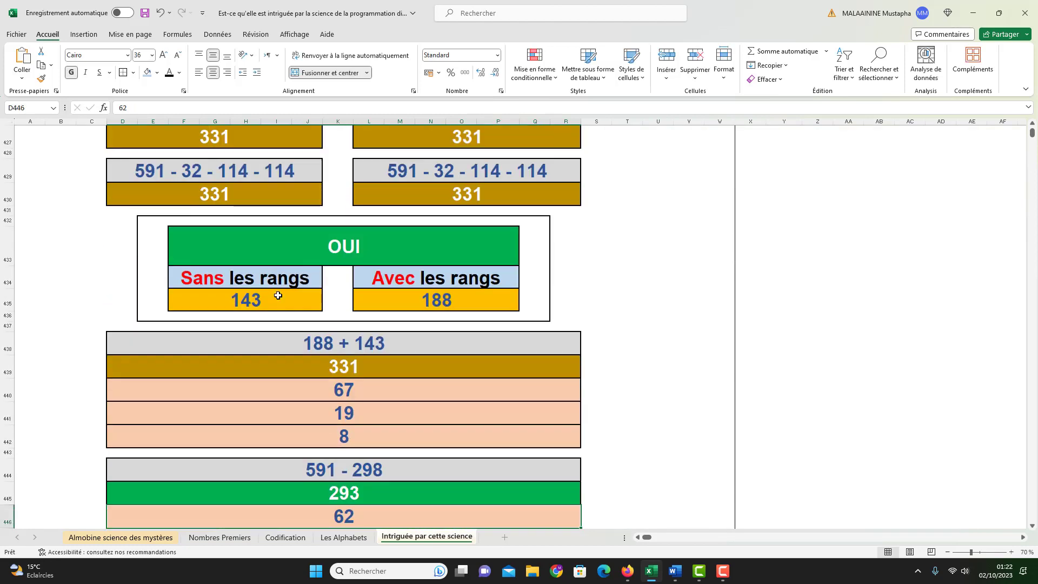
{"action": "left_click", "coordinate": [351, 491]}
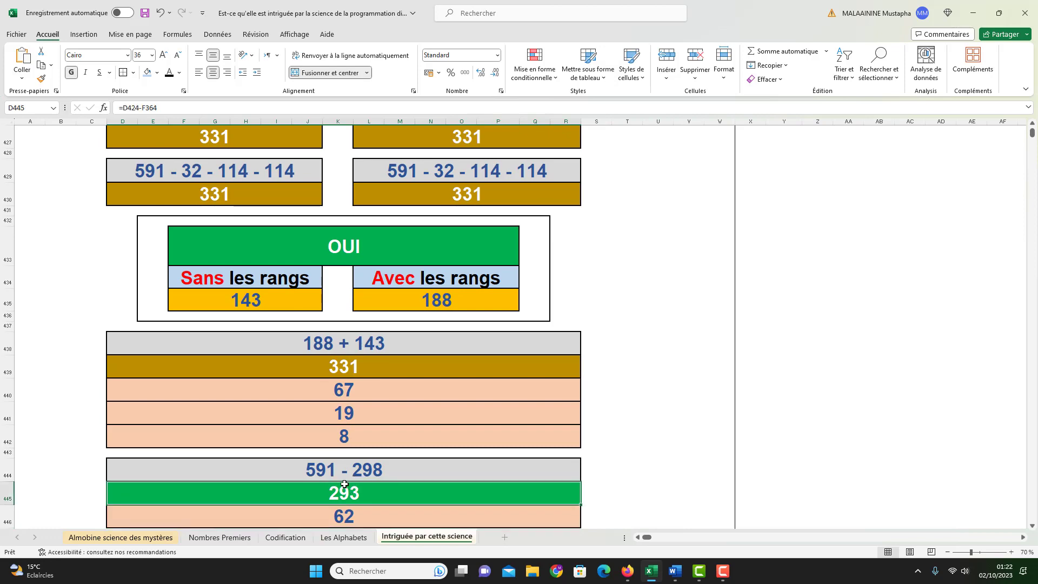
- Examine the formulas in D449 and D452, tracing their shared references to D421, D445 and D440 through D442
{"action": "scroll", "coordinate": [351, 474], "scroll_direction": "down", "scroll_amount": 1}
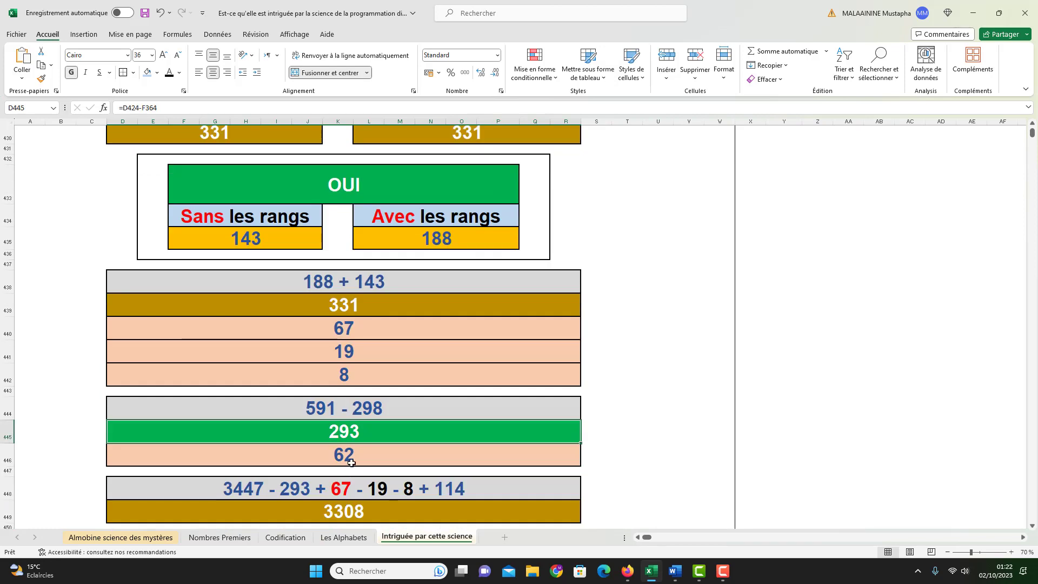
{"action": "left_click", "coordinate": [354, 511]}
{"action": "double_click", "coordinate": [354, 511]}
{"action": "scroll", "coordinate": [394, 423], "scroll_direction": "up", "scroll_amount": 6}
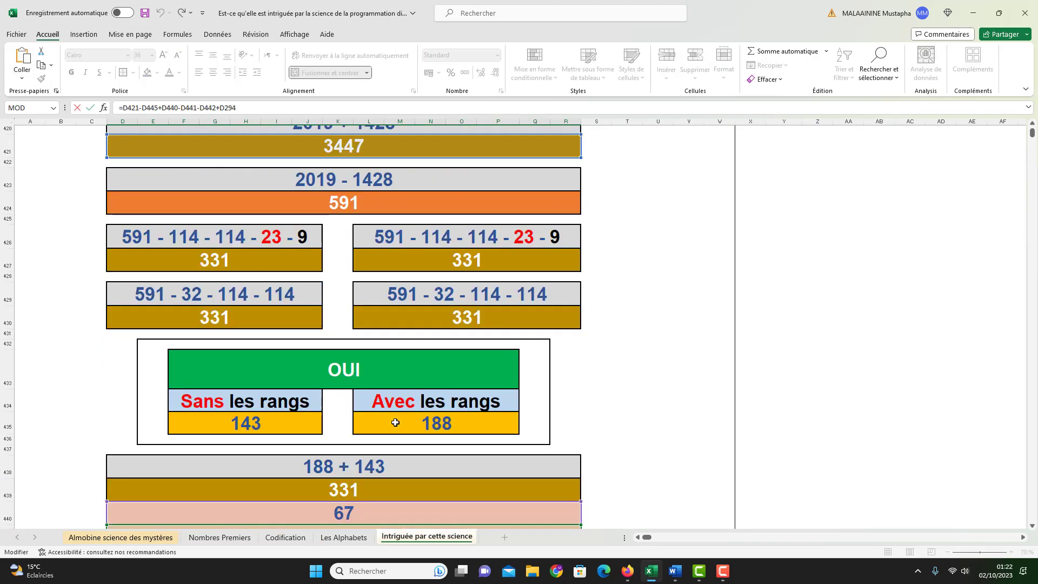
{"action": "scroll", "coordinate": [371, 354], "scroll_direction": "down", "scroll_amount": 6}
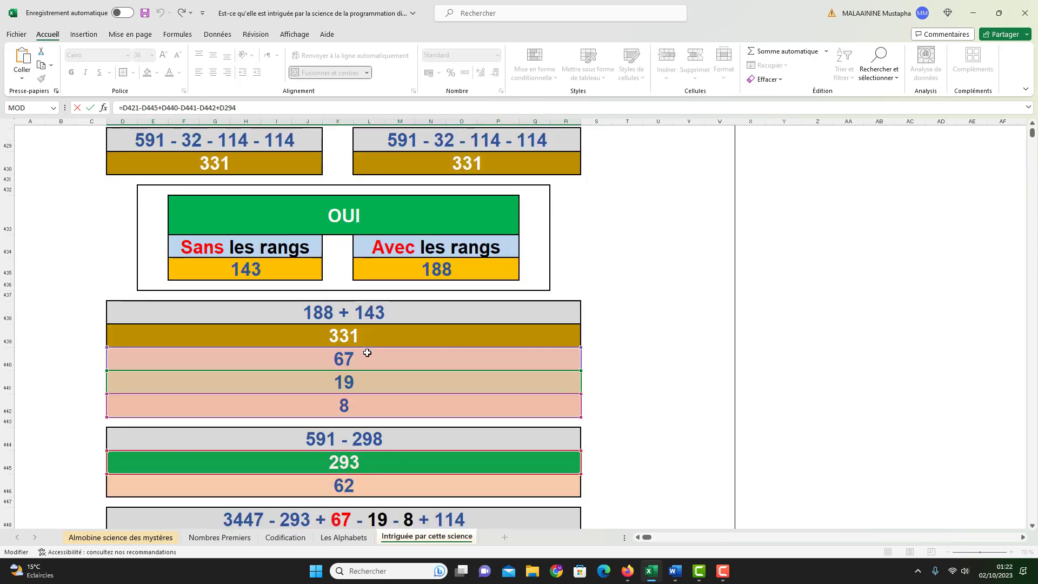
{"action": "scroll", "coordinate": [347, 413], "scroll_direction": "down", "scroll_amount": 1}
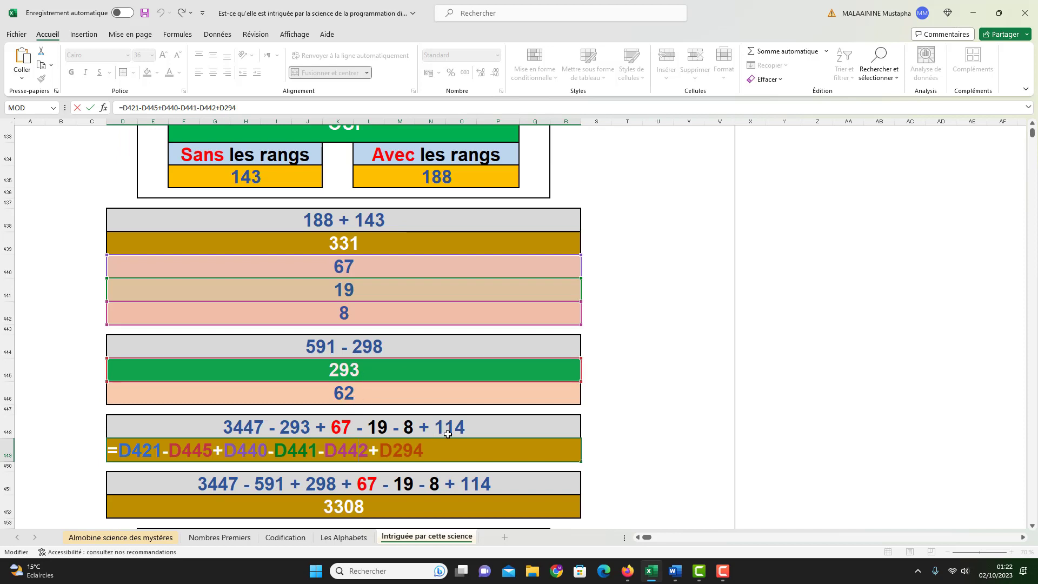
{"action": "key", "text": "Return"}
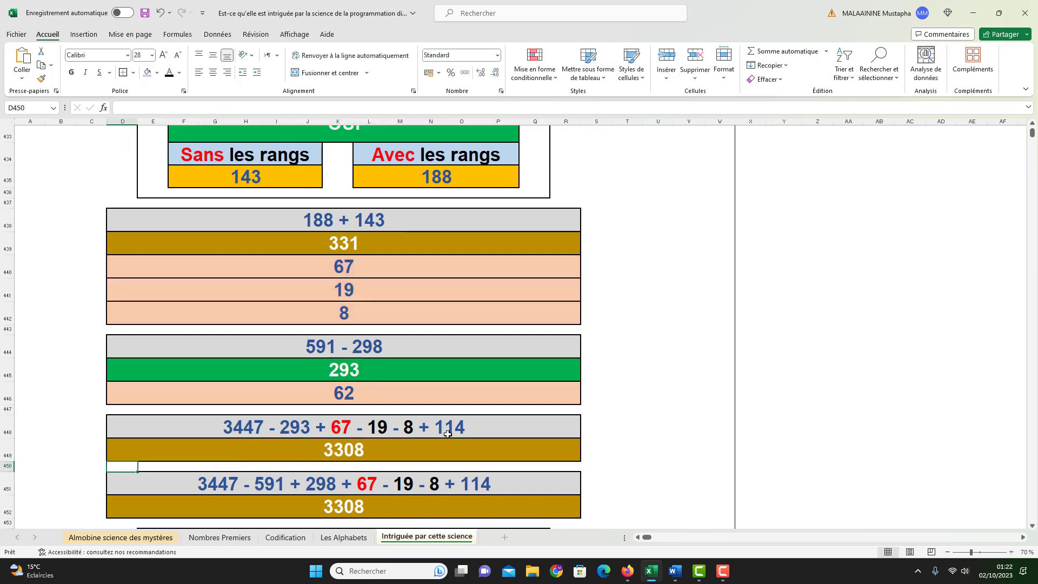
{"action": "double_click", "coordinate": [369, 501]}
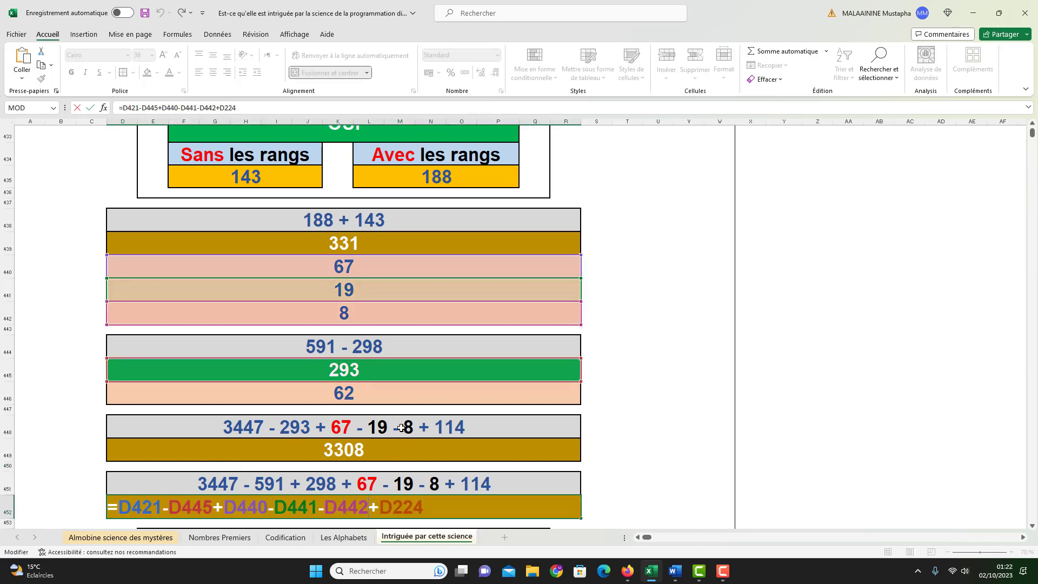
{"action": "key", "text": "Return"}
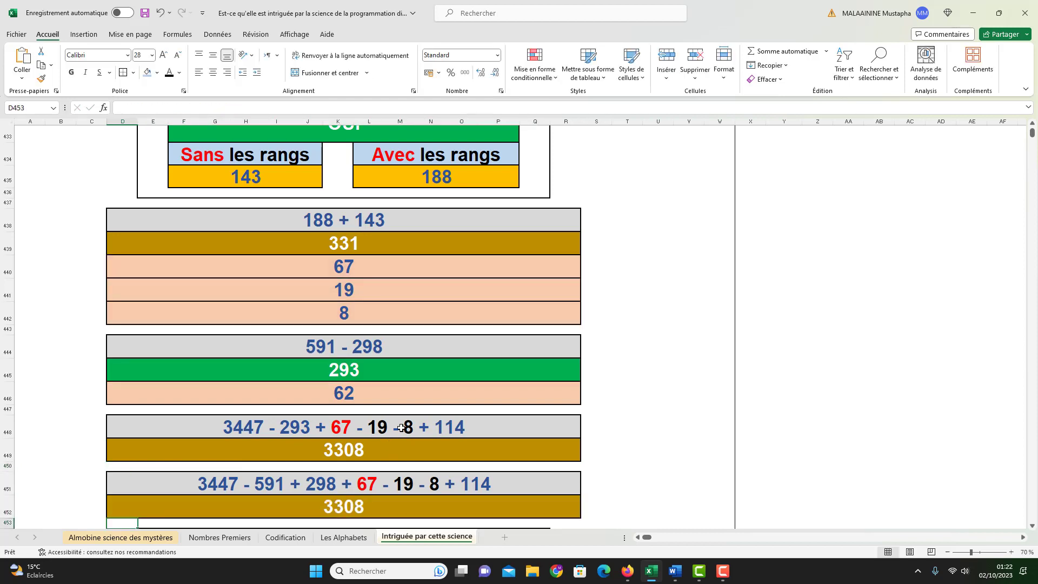
- Check the sum formula in D461 and the subtraction formula in D464 against the question values in row 457
{"action": "scroll", "coordinate": [400, 428], "scroll_direction": "down", "scroll_amount": 3}
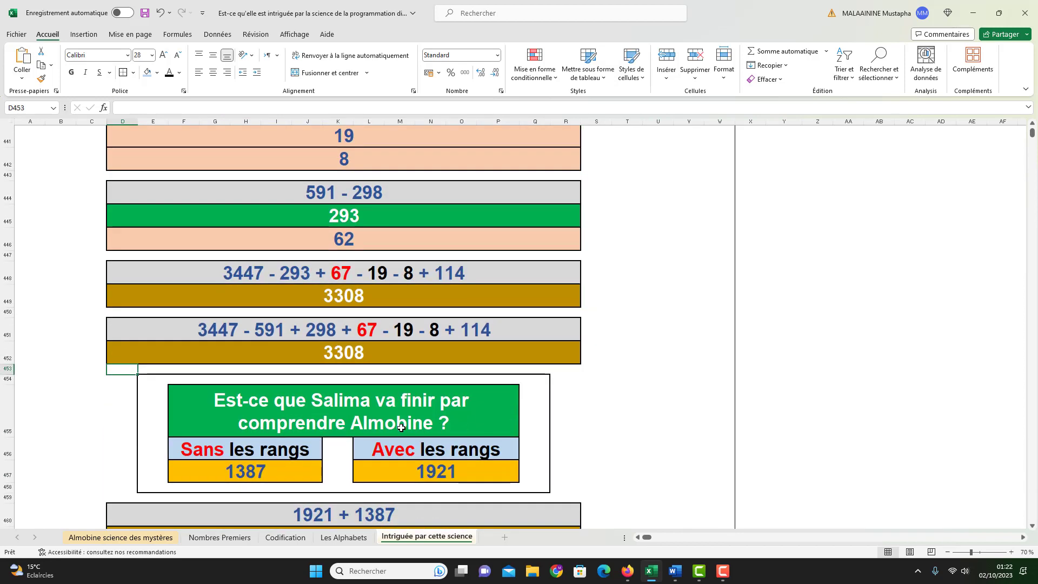
{"action": "scroll", "coordinate": [400, 428], "scroll_direction": "down", "scroll_amount": 1}
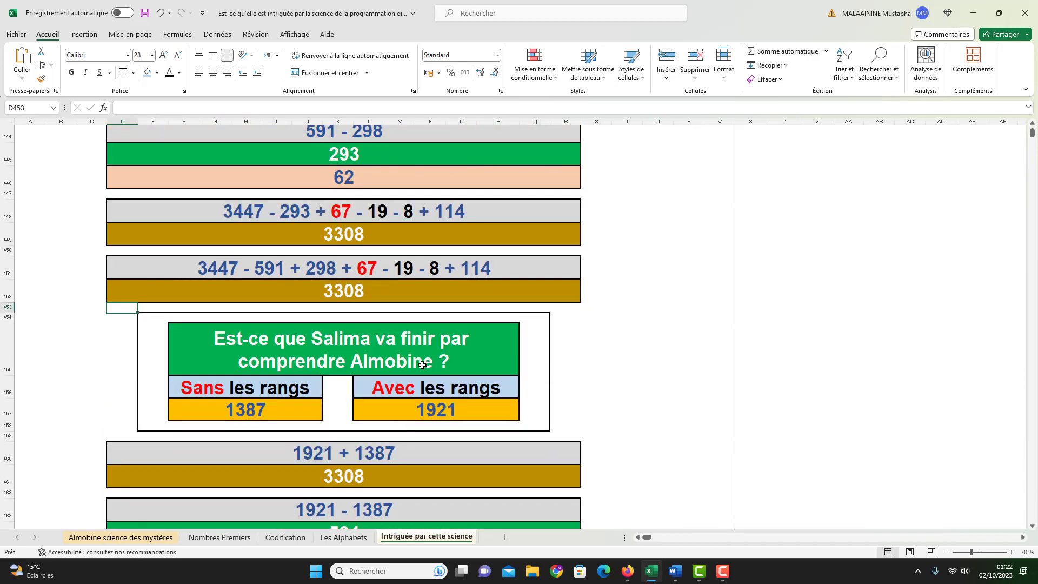
{"action": "left_click", "coordinate": [355, 480]}
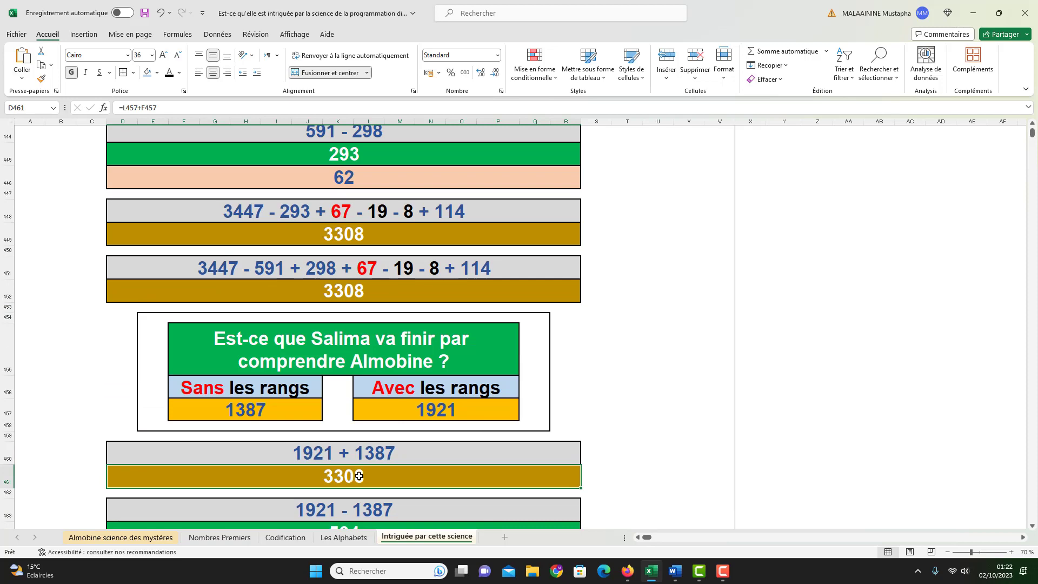
{"action": "scroll", "coordinate": [359, 476], "scroll_direction": "down", "scroll_amount": 1}
{"action": "double_click", "coordinate": [359, 476]}
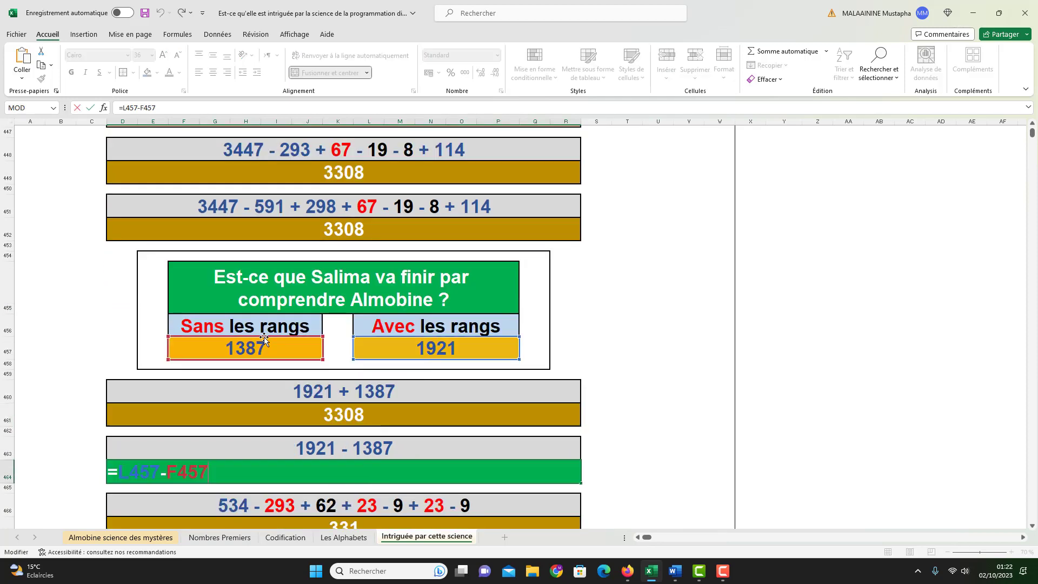
{"action": "key", "text": "Return"}
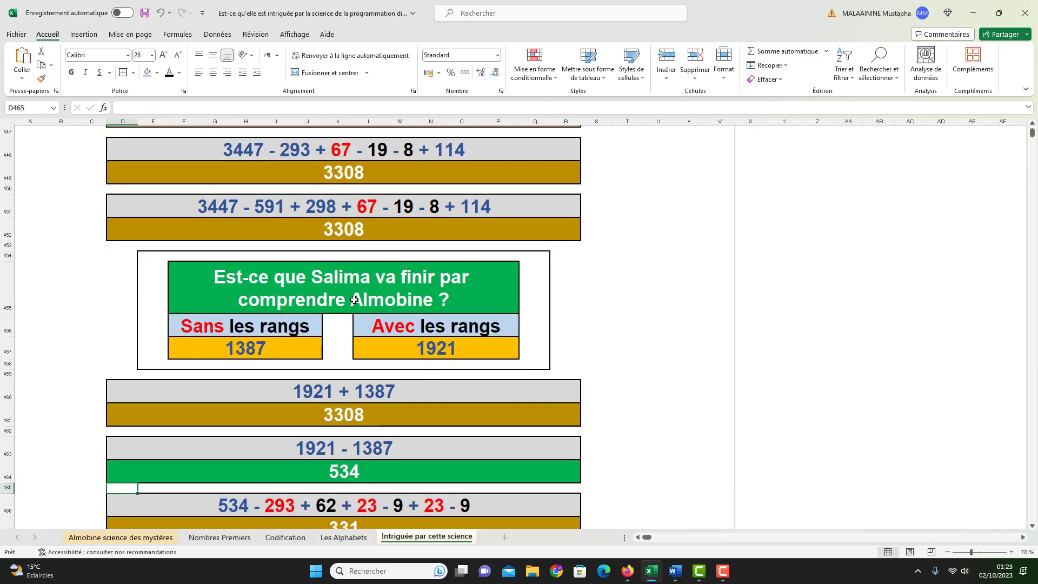
- Open the formula in D467 and trace its references to D464 and D446
{"action": "scroll", "coordinate": [355, 301], "scroll_direction": "down", "scroll_amount": 1}
{"action": "double_click", "coordinate": [341, 469]}
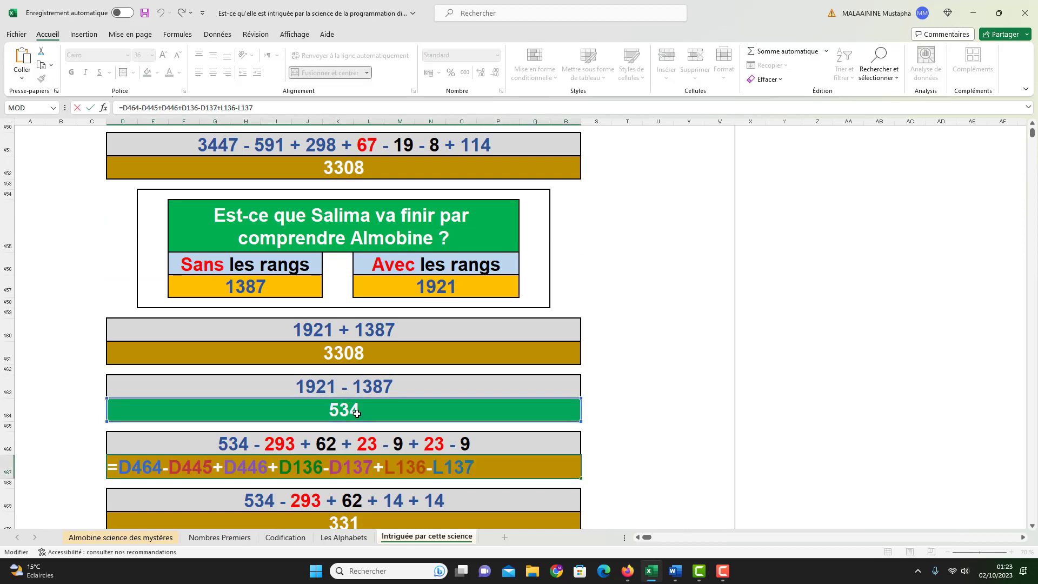
{"action": "scroll", "coordinate": [286, 441], "scroll_direction": "up", "scroll_amount": 3}
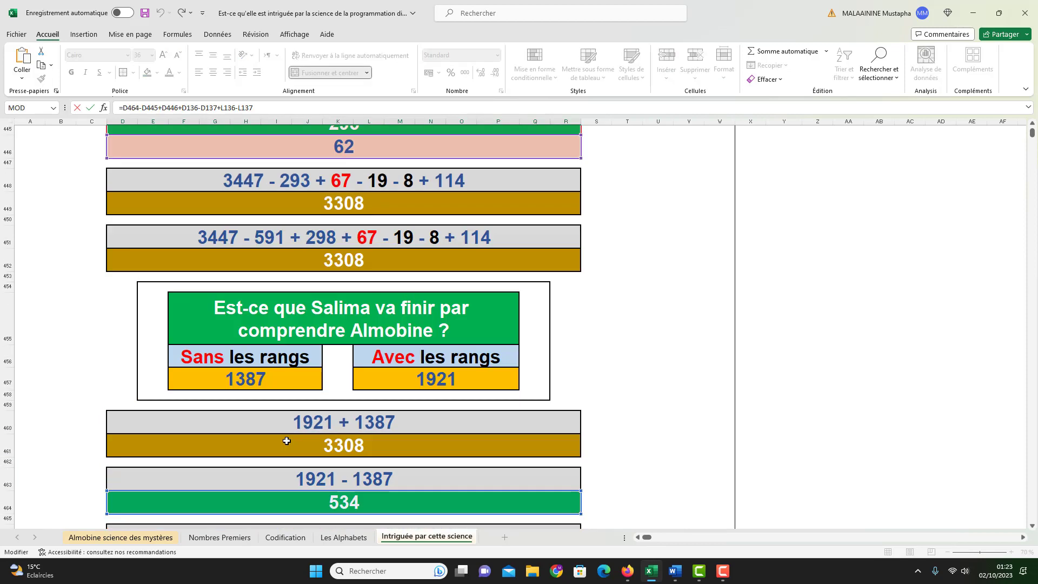
{"action": "scroll", "coordinate": [351, 230], "scroll_direction": "down", "scroll_amount": 1}
{"action": "scroll", "coordinate": [353, 227], "scroll_direction": "down", "scroll_amount": 2}
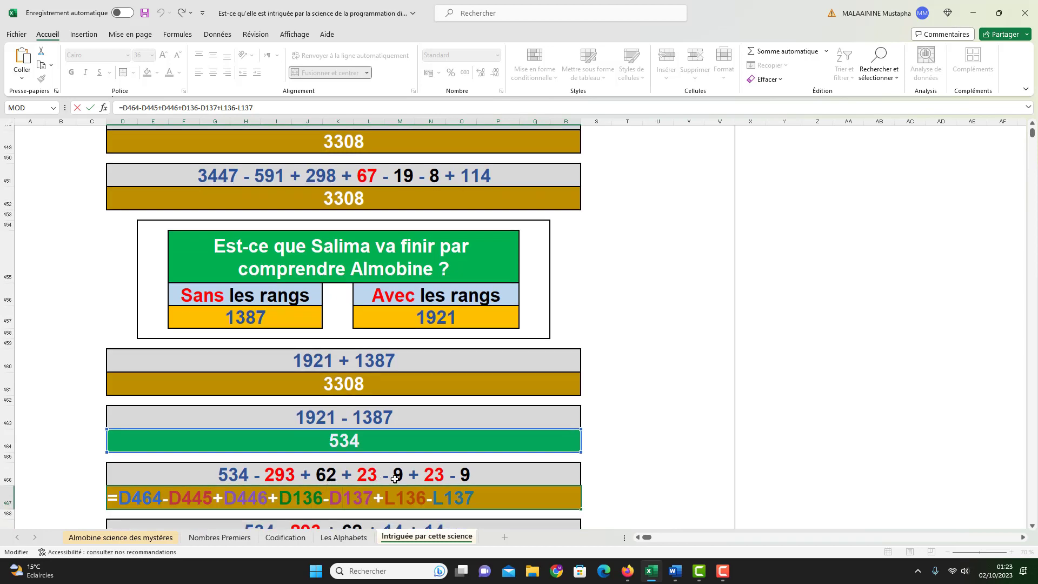
{"action": "key", "text": "Return"}
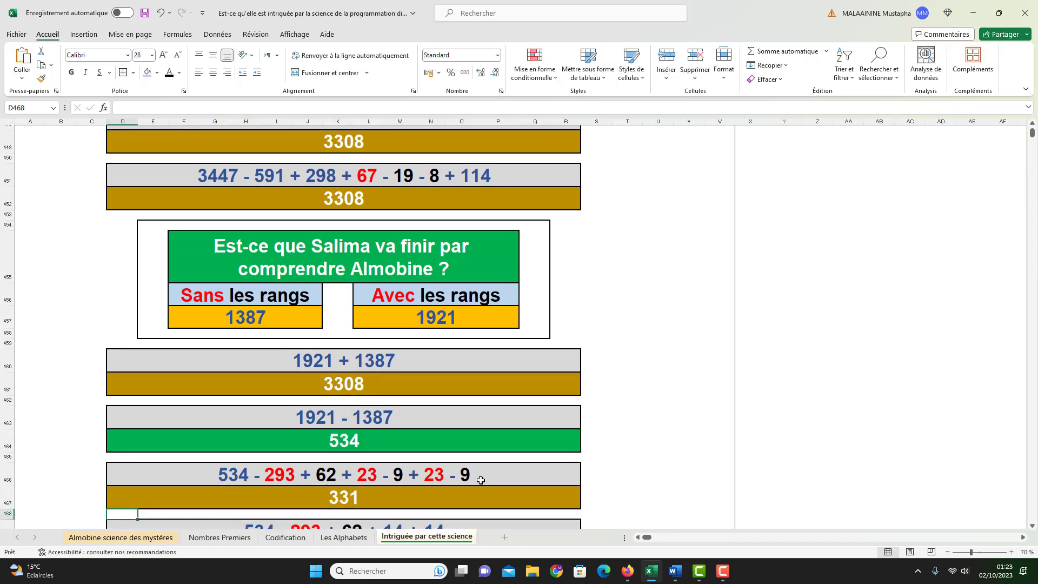
- Open the formula in D470 and trace its references back to D394 and L394
{"action": "scroll", "coordinate": [481, 481], "scroll_direction": "down", "scroll_amount": 3}
{"action": "left_click", "coordinate": [348, 461]}
{"action": "double_click", "coordinate": [349, 461]}
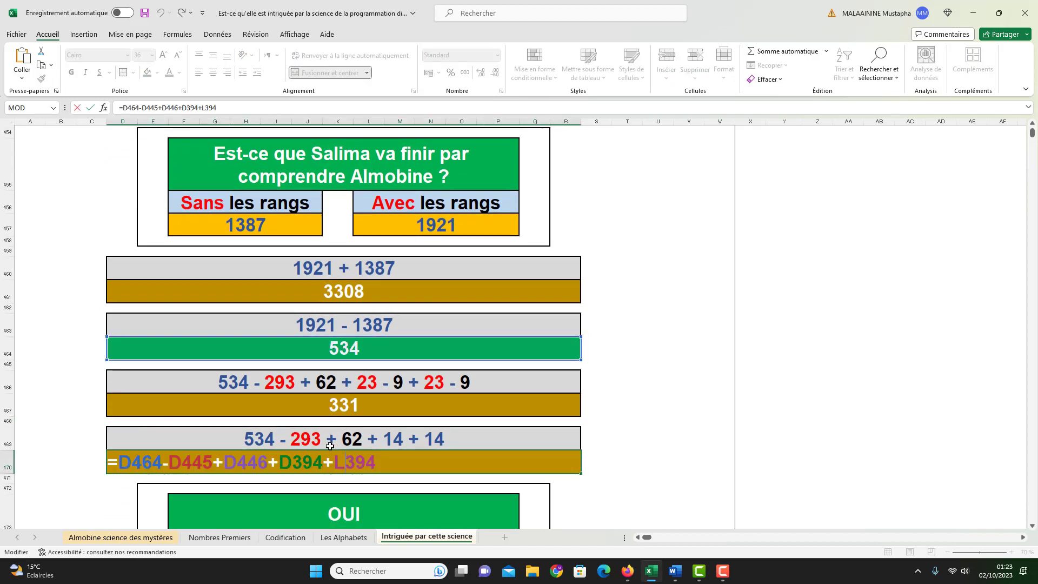
{"action": "scroll", "coordinate": [391, 437], "scroll_direction": "up", "scroll_amount": 17}
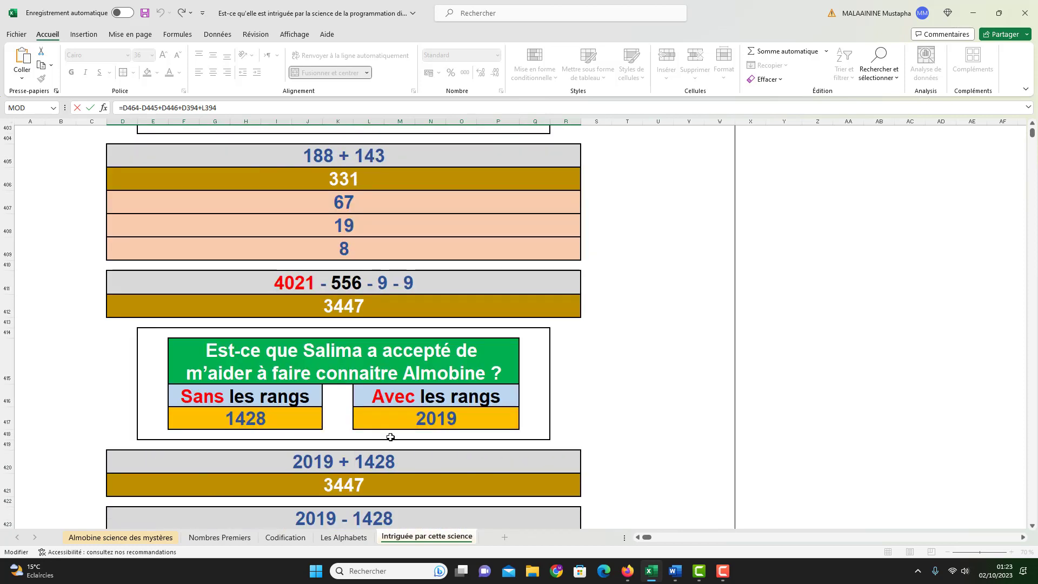
{"action": "scroll", "coordinate": [390, 437], "scroll_direction": "up", "scroll_amount": 7}
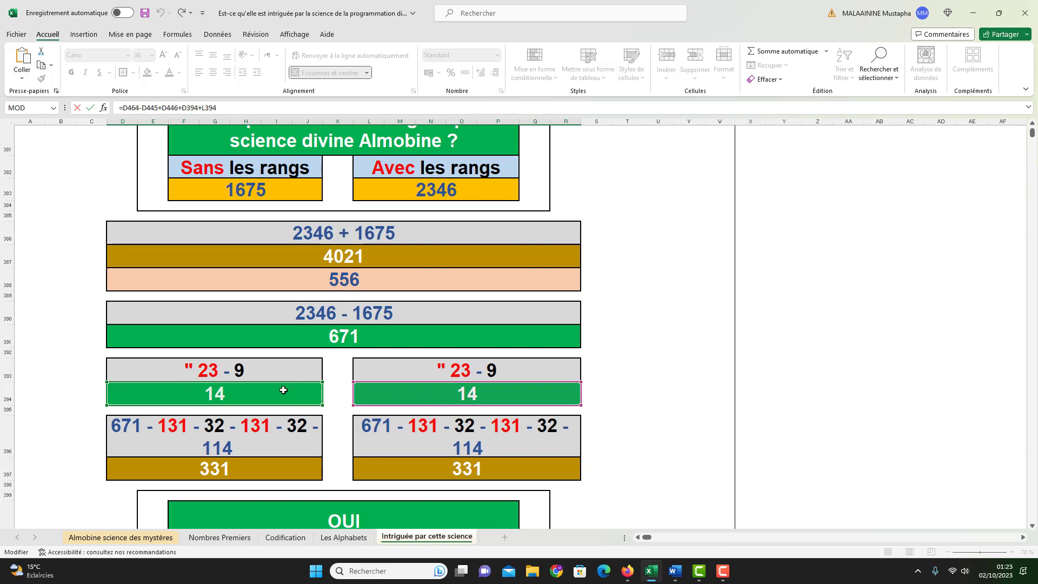
{"action": "key", "text": "Return"}
- Check the sum formula in D479 and the contents of cells D480, D481 and D482 beneath it
{"action": "scroll", "coordinate": [283, 390], "scroll_direction": "down", "scroll_amount": 4}
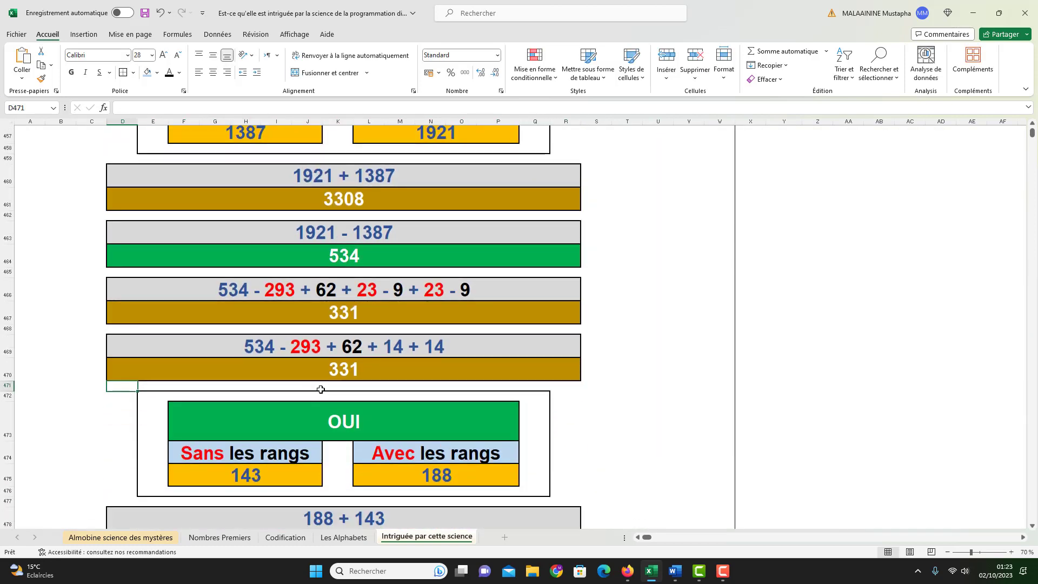
{"action": "left_click", "coordinate": [344, 427]}
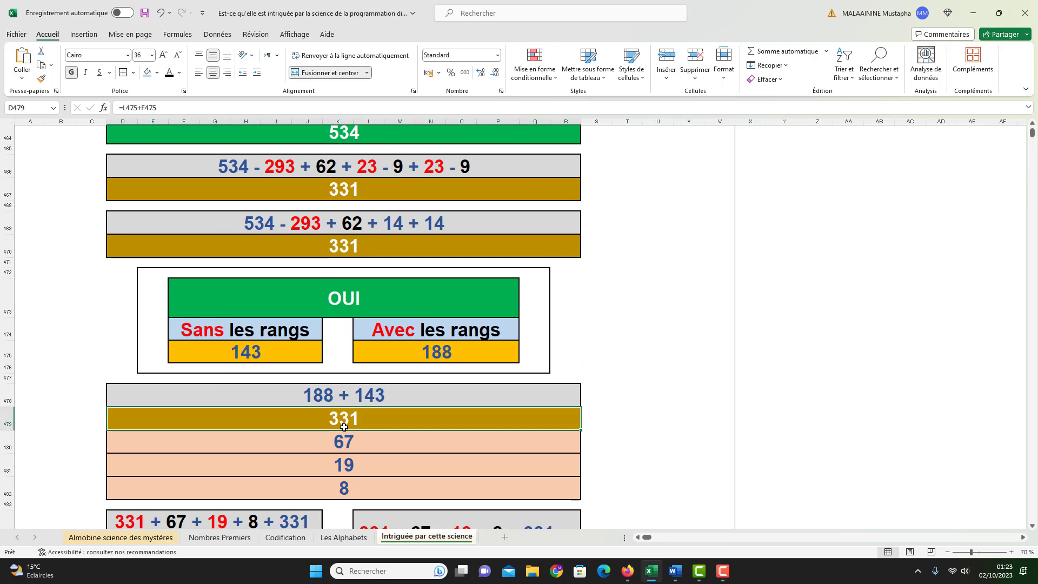
{"action": "left_click", "coordinate": [346, 439]}
{"action": "left_click", "coordinate": [345, 462]}
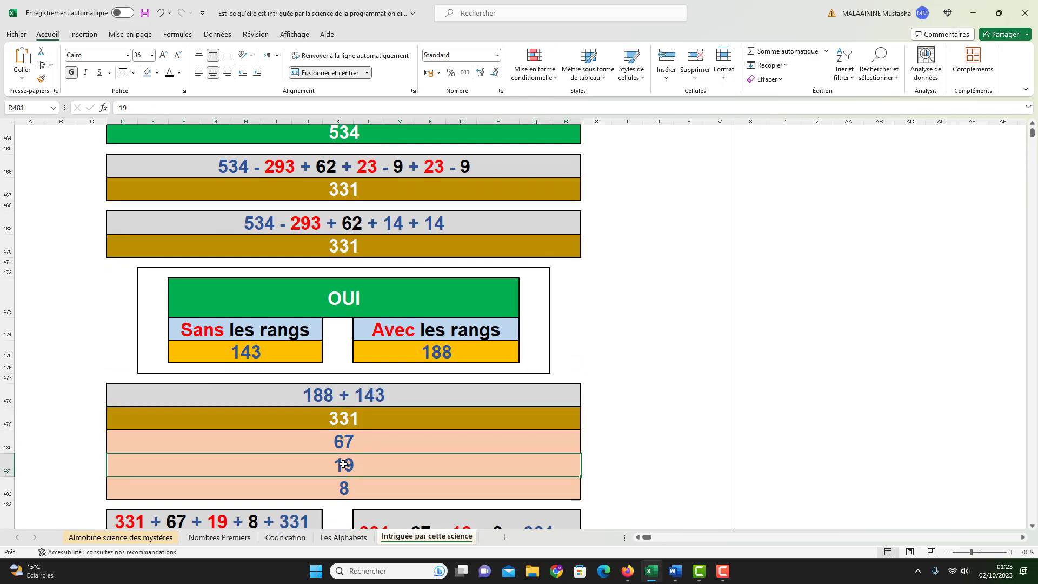
{"action": "left_click", "coordinate": [343, 485]}
- Open the long addition formula in D485 and trace its references from D479 up through D464, D452, D439 and D430 to D421
{"action": "scroll", "coordinate": [369, 442], "scroll_direction": "down", "scroll_amount": 4}
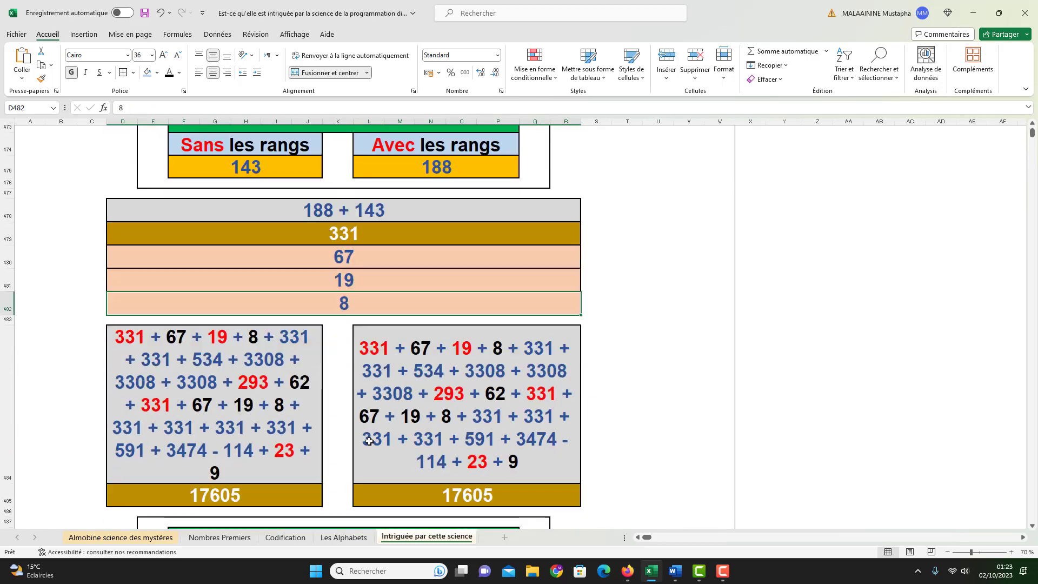
{"action": "double_click", "coordinate": [233, 463]}
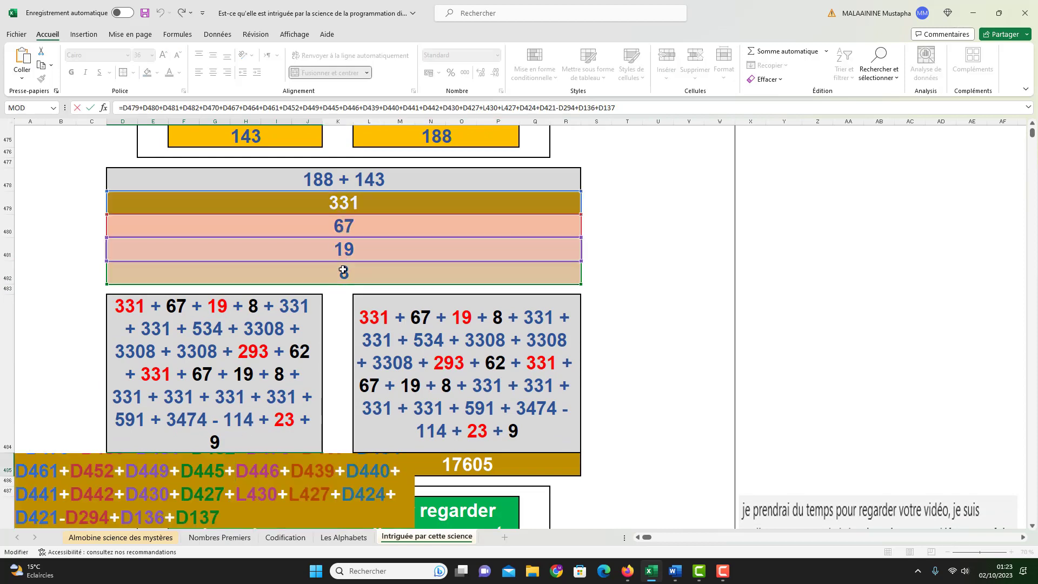
{"action": "scroll", "coordinate": [341, 365], "scroll_direction": "up", "scroll_amount": 6}
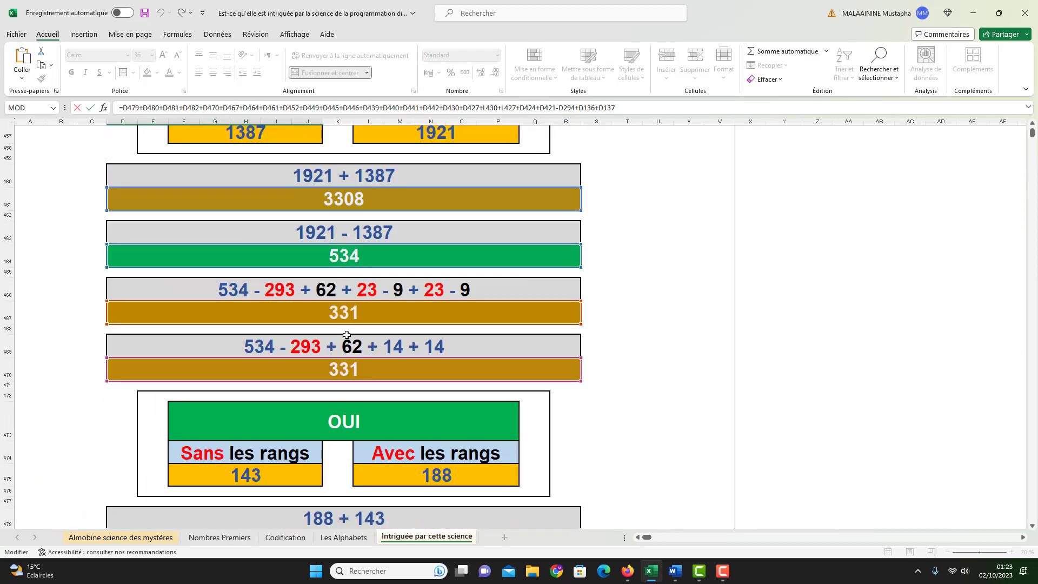
{"action": "scroll", "coordinate": [394, 306], "scroll_direction": "up", "scroll_amount": 5}
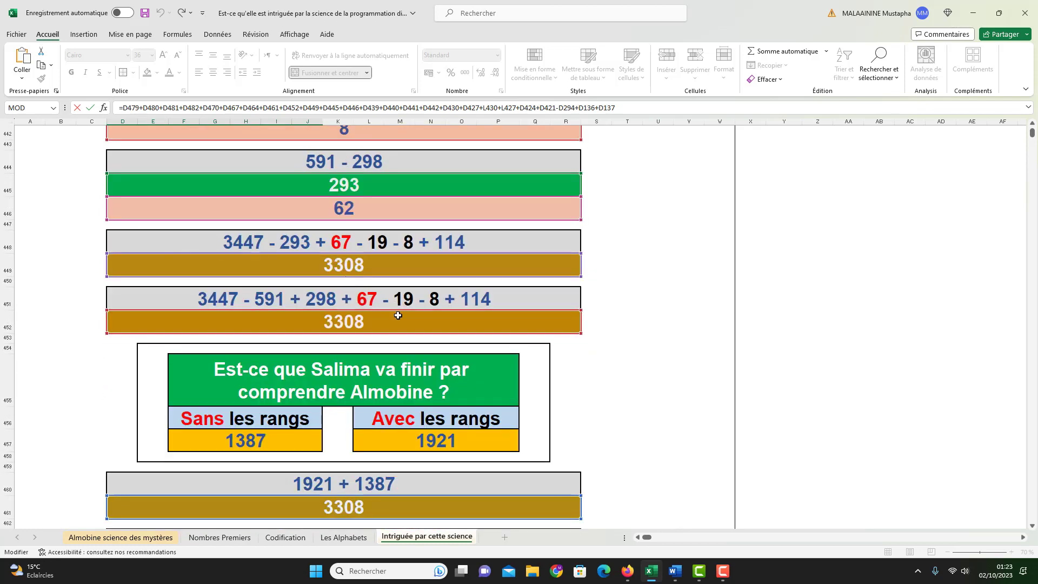
{"action": "scroll", "coordinate": [374, 304], "scroll_direction": "up", "scroll_amount": 1}
{"action": "scroll", "coordinate": [348, 303], "scroll_direction": "up", "scroll_amount": 2}
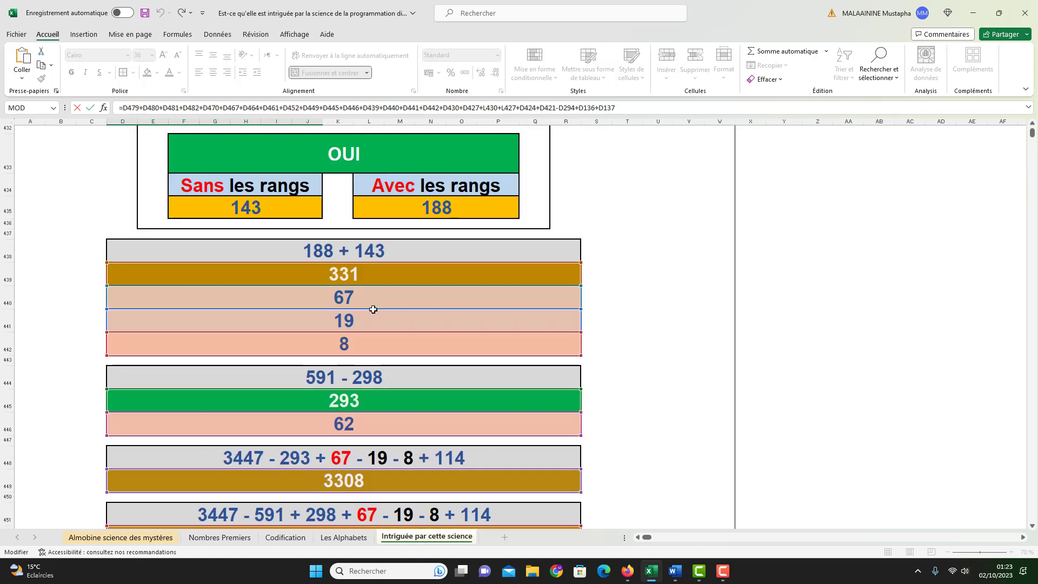
{"action": "scroll", "coordinate": [342, 332], "scroll_direction": "up", "scroll_amount": 4}
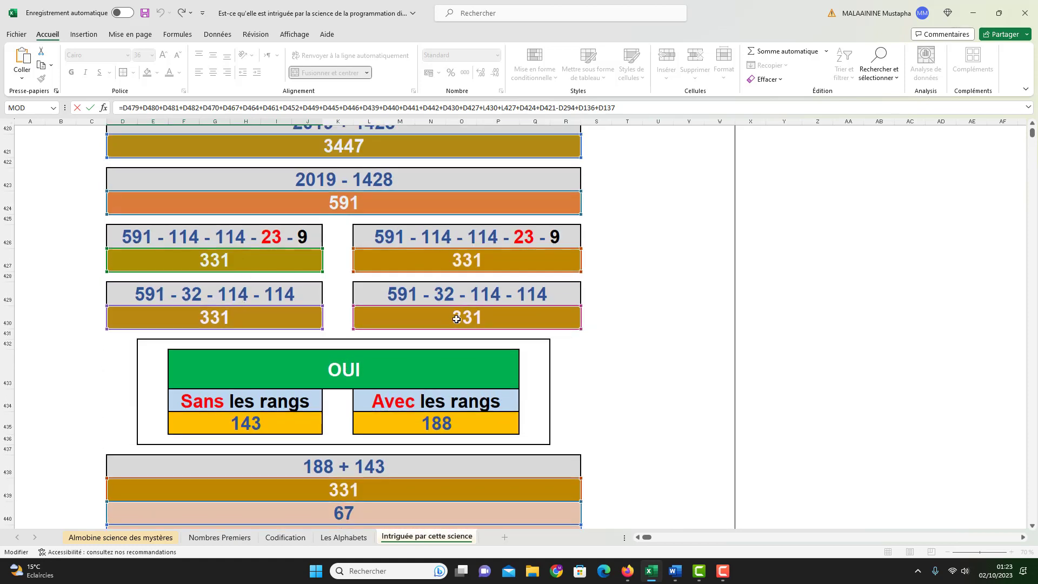
{"action": "scroll", "coordinate": [422, 273], "scroll_direction": "up", "scroll_amount": 3}
{"action": "scroll", "coordinate": [367, 321], "scroll_direction": "up", "scroll_amount": 5}
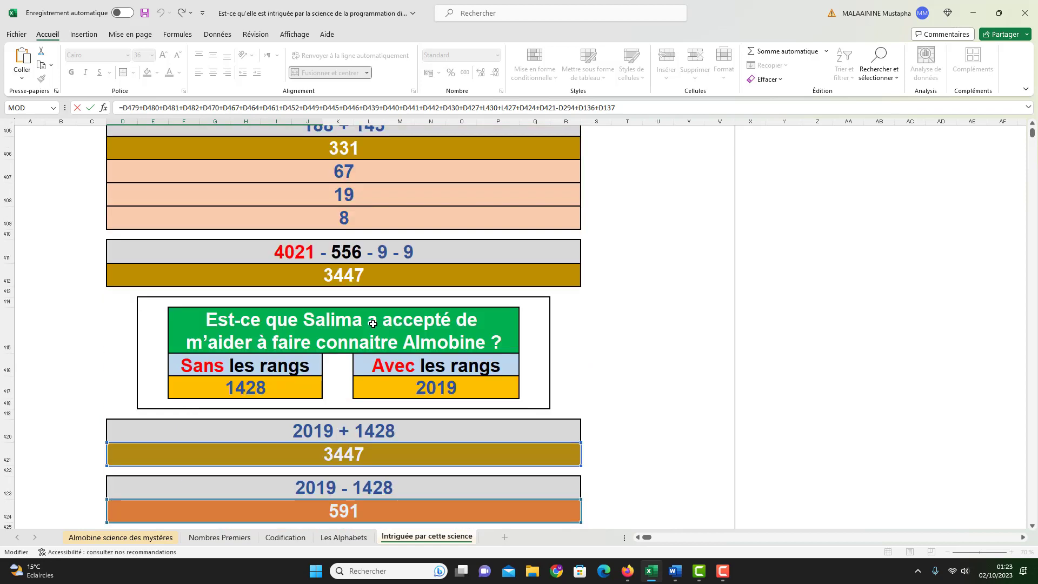
{"action": "scroll", "coordinate": [374, 324], "scroll_direction": "up", "scroll_amount": 6}
{"action": "key", "text": "Return"}
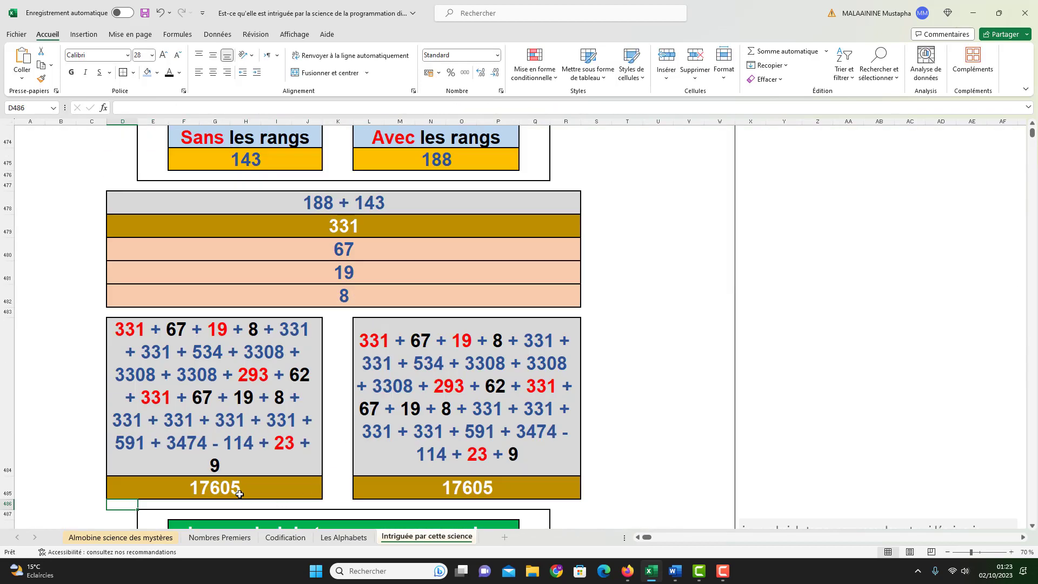